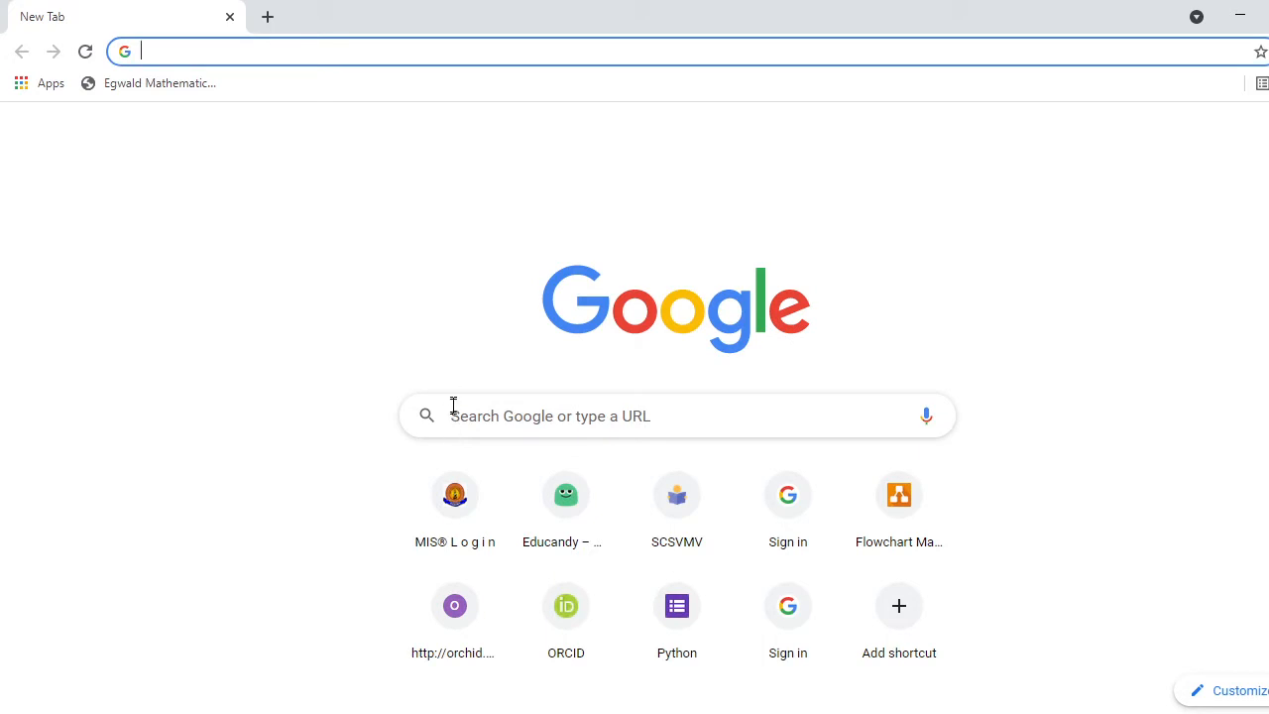
Search Google for 'google forms' and open the Google Forms result in a new tab.
{"action": "left_click", "coordinate": [455, 423]}
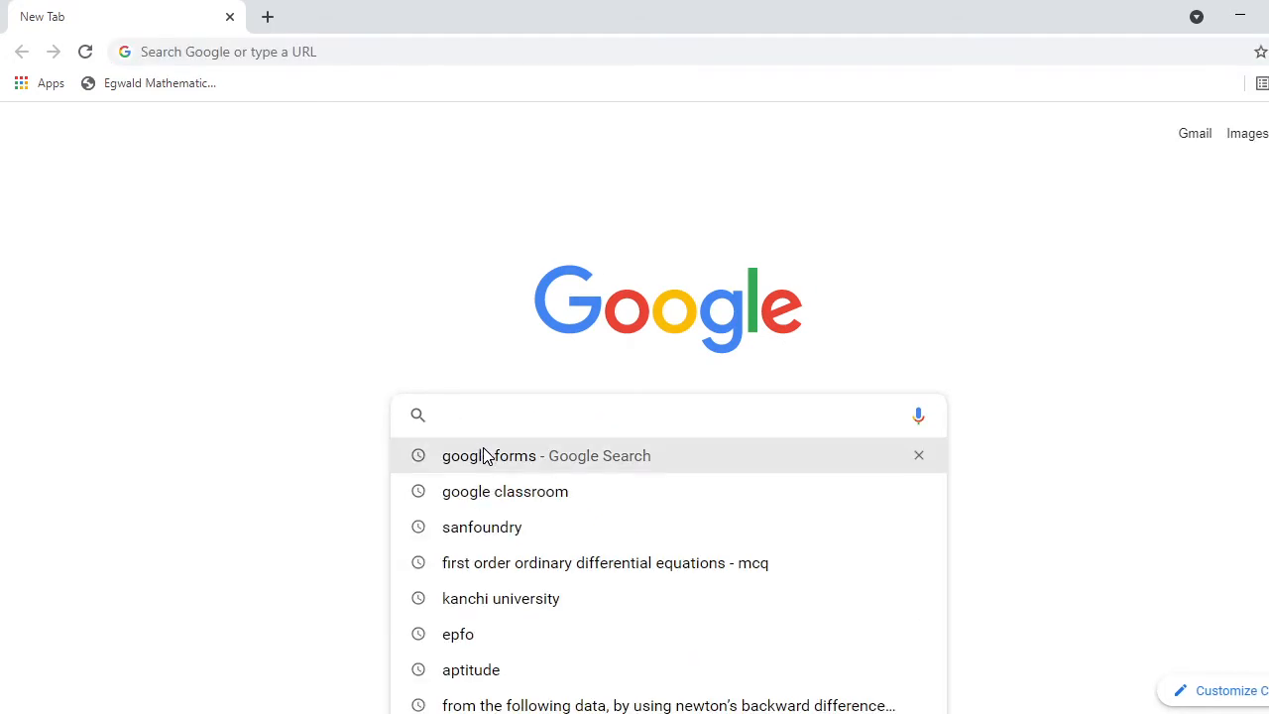
{"action": "left_click", "coordinate": [485, 453]}
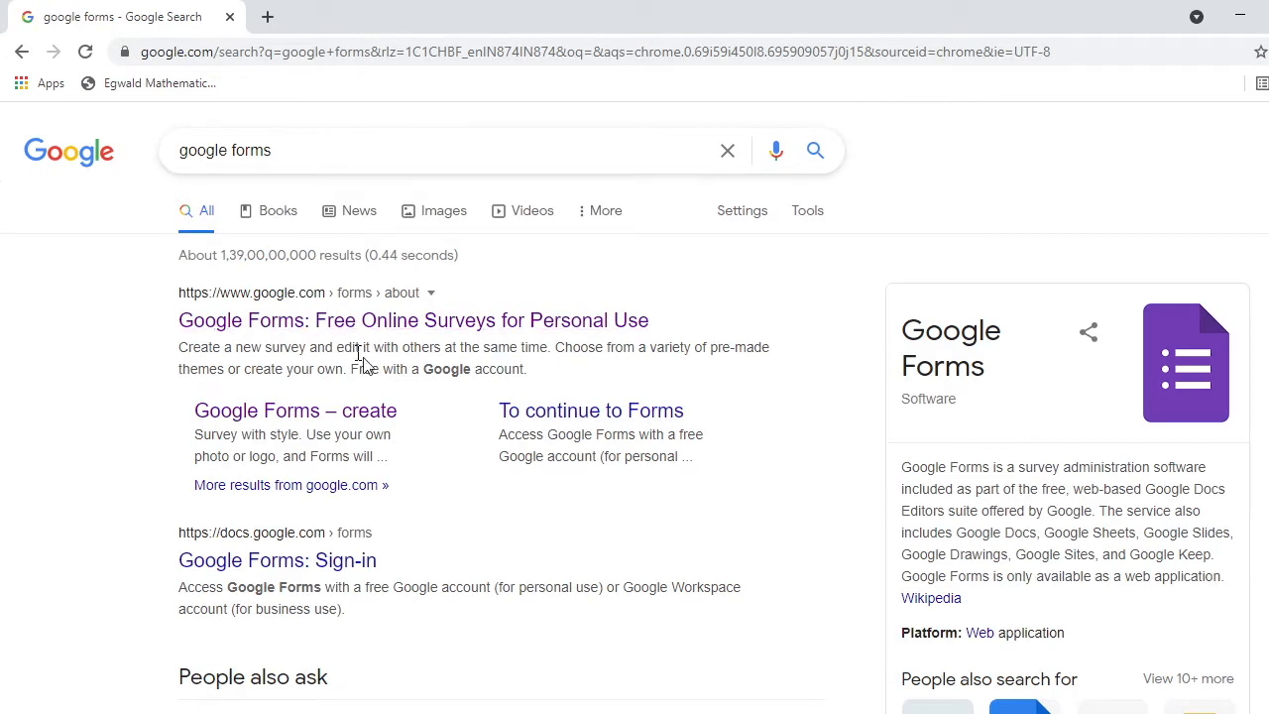
{"action": "right_click", "coordinate": [382, 328]}
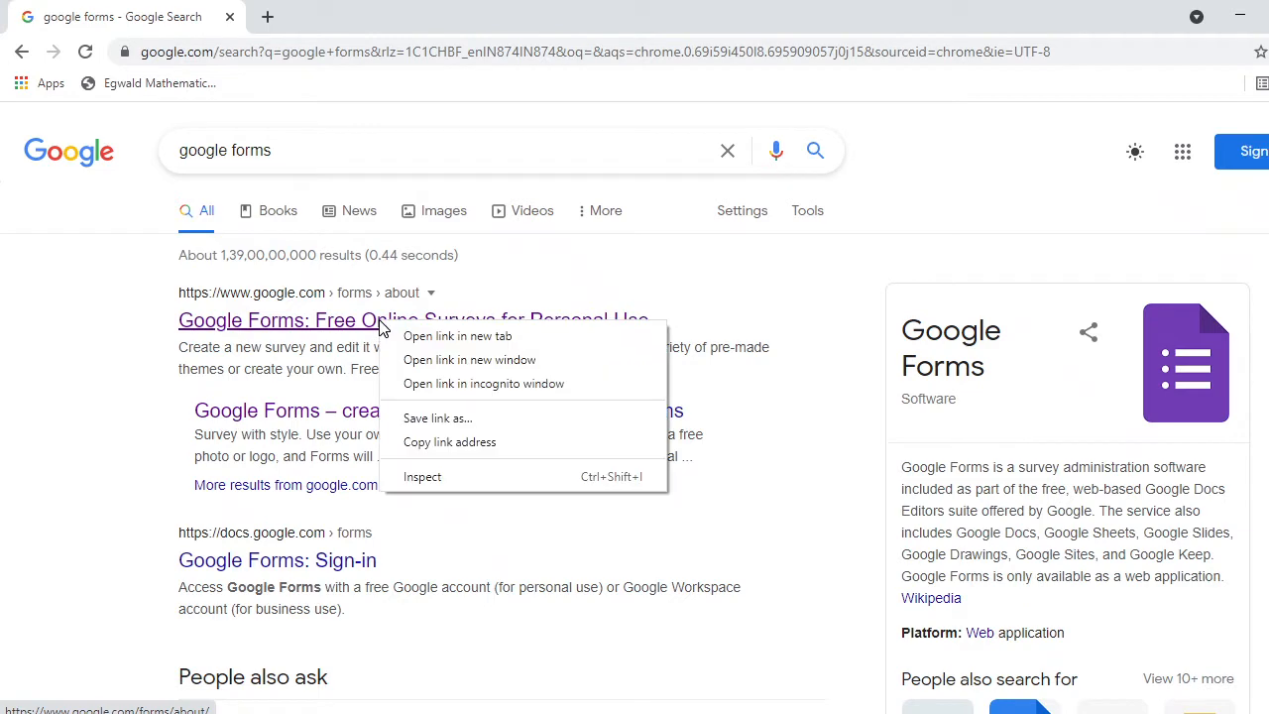
{"action": "left_click", "coordinate": [442, 340]}
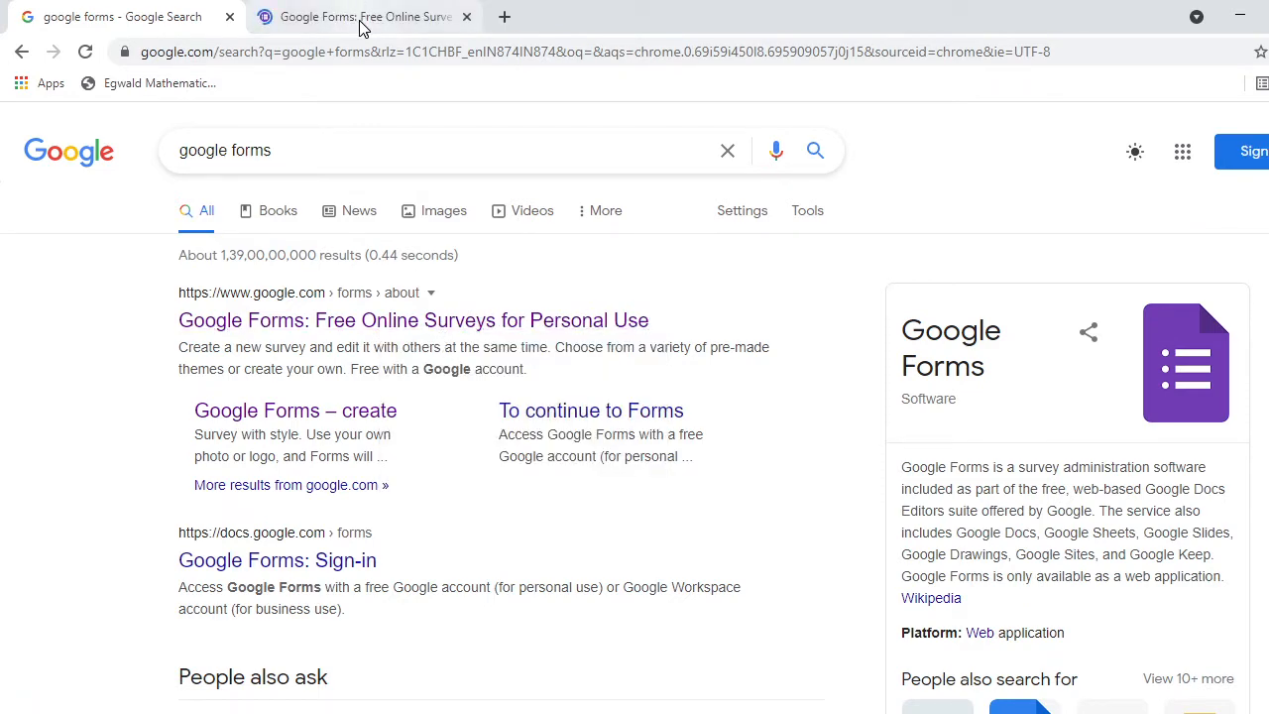
{"action": "left_click", "coordinate": [357, 12]}
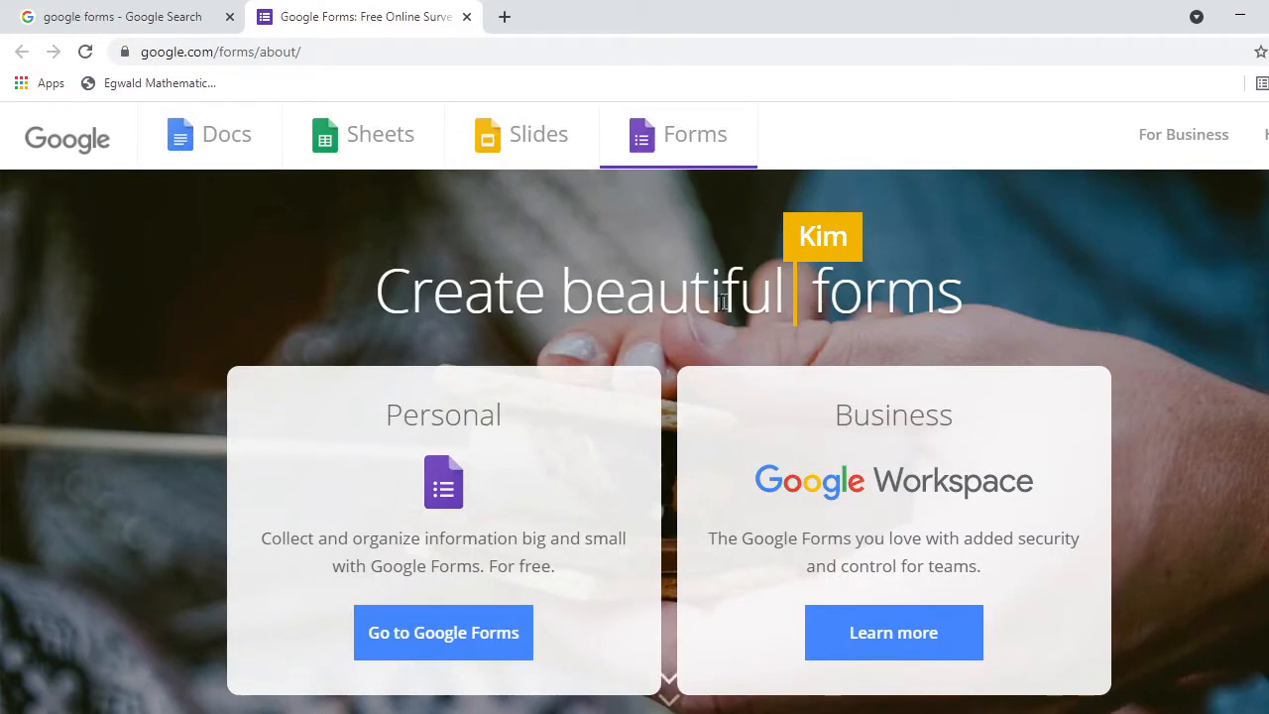
Go to the Google Forms app and sign in with the chosen Google account.
{"action": "left_click", "coordinate": [443, 631]}
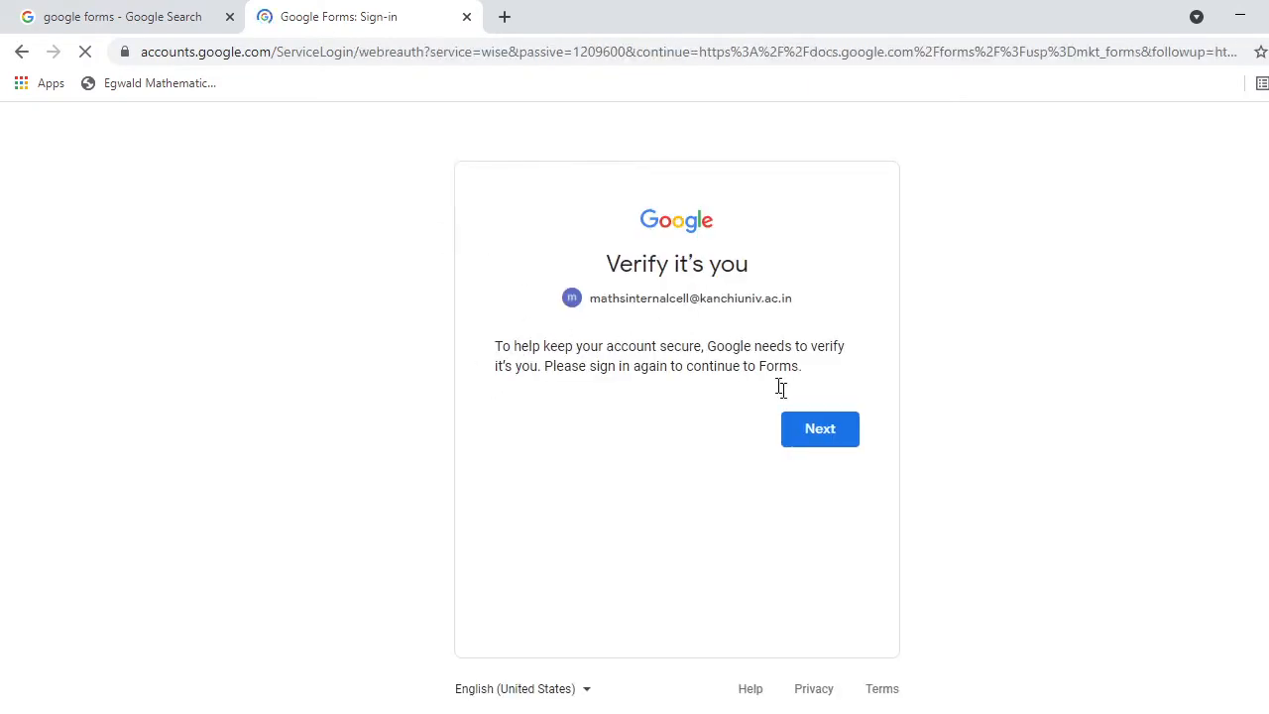
{"action": "left_click", "coordinate": [818, 436]}
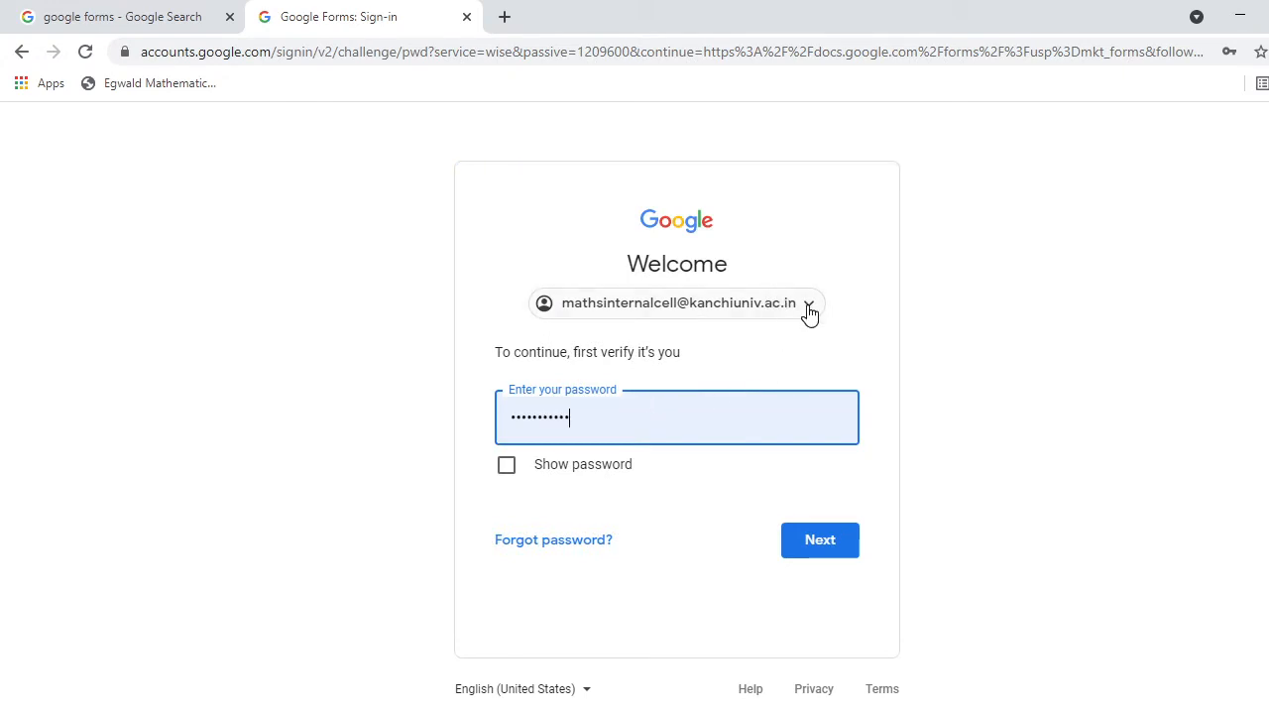
{"action": "left_click", "coordinate": [805, 314]}
{"action": "left_click", "coordinate": [639, 458]}
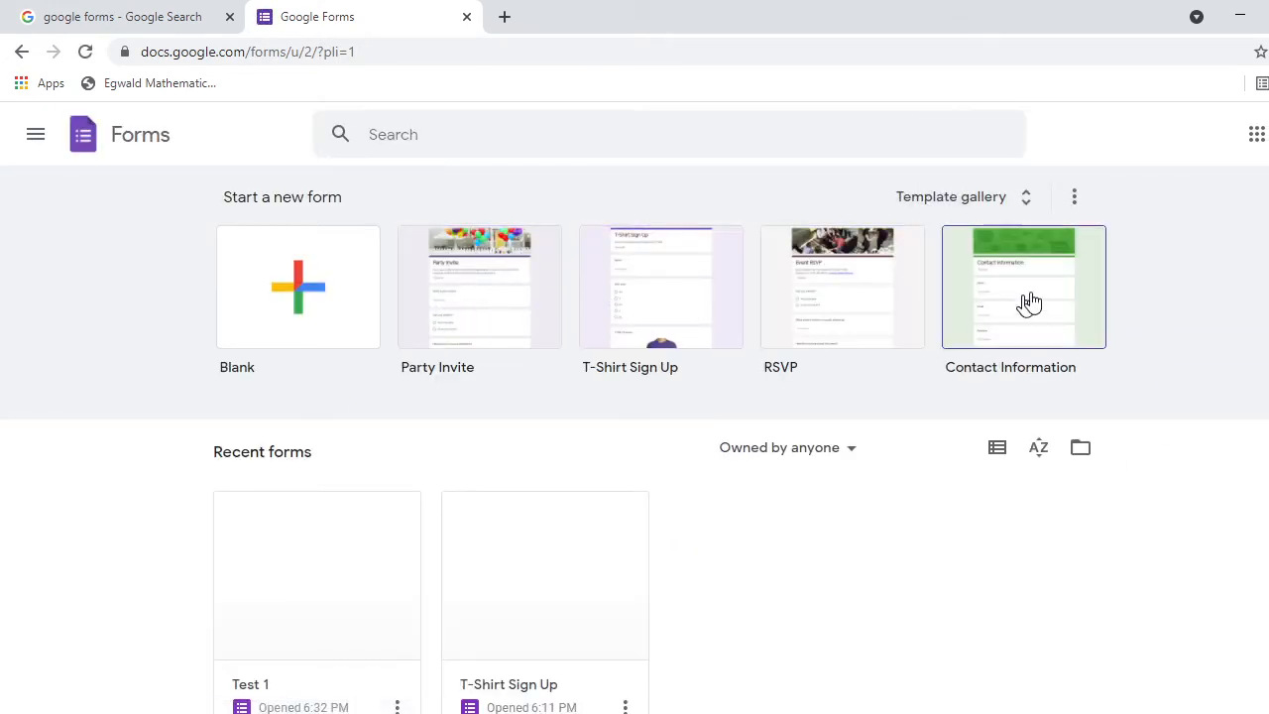
Create a new form from the Party Invite template and select its file name.
{"action": "left_click", "coordinate": [482, 287]}
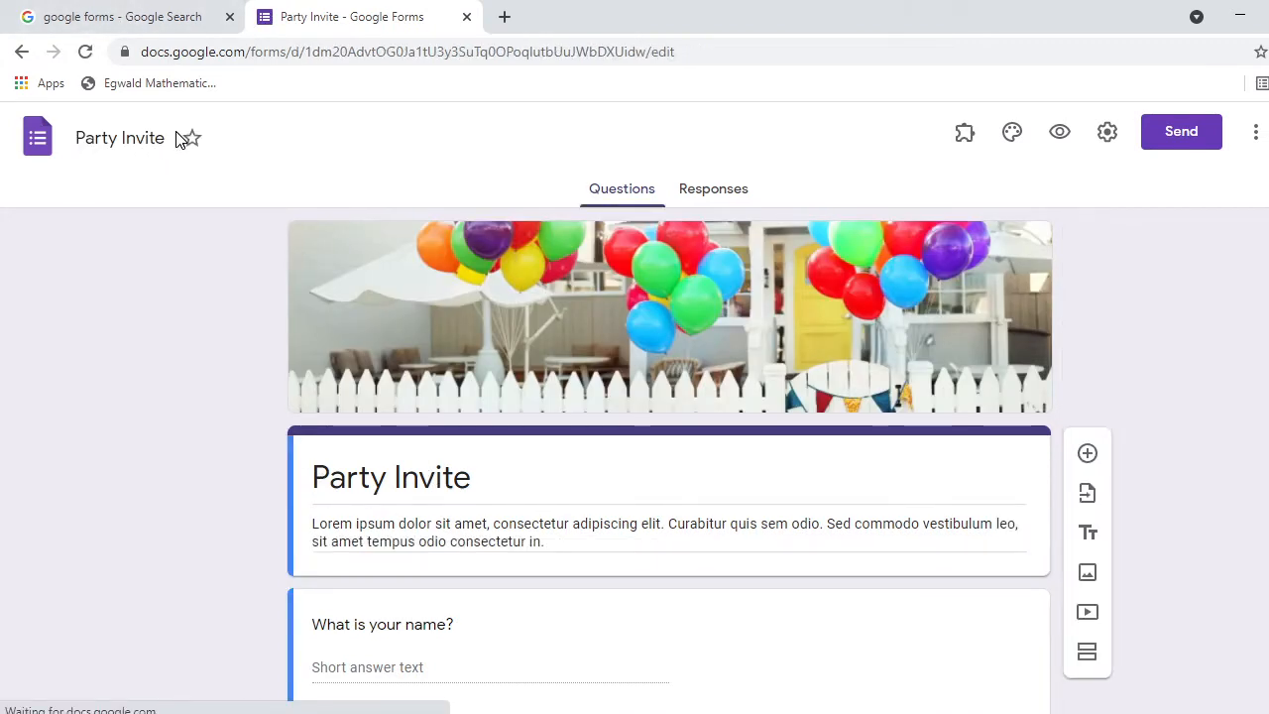
{"action": "left_click", "coordinate": [79, 141]}
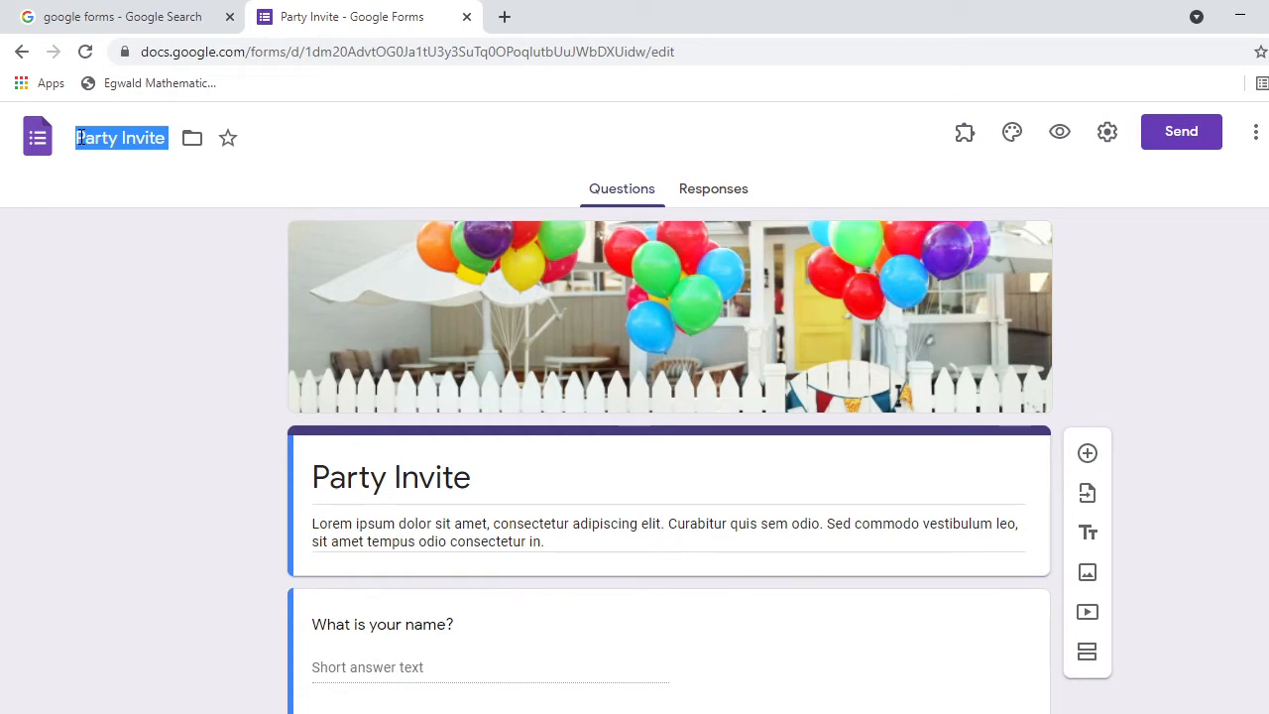
Rename the form file from 'Party Invite' to 'Test 1'.
{"action": "double_click", "coordinate": [167, 137]}
{"action": "left_click", "coordinate": [168, 137]}
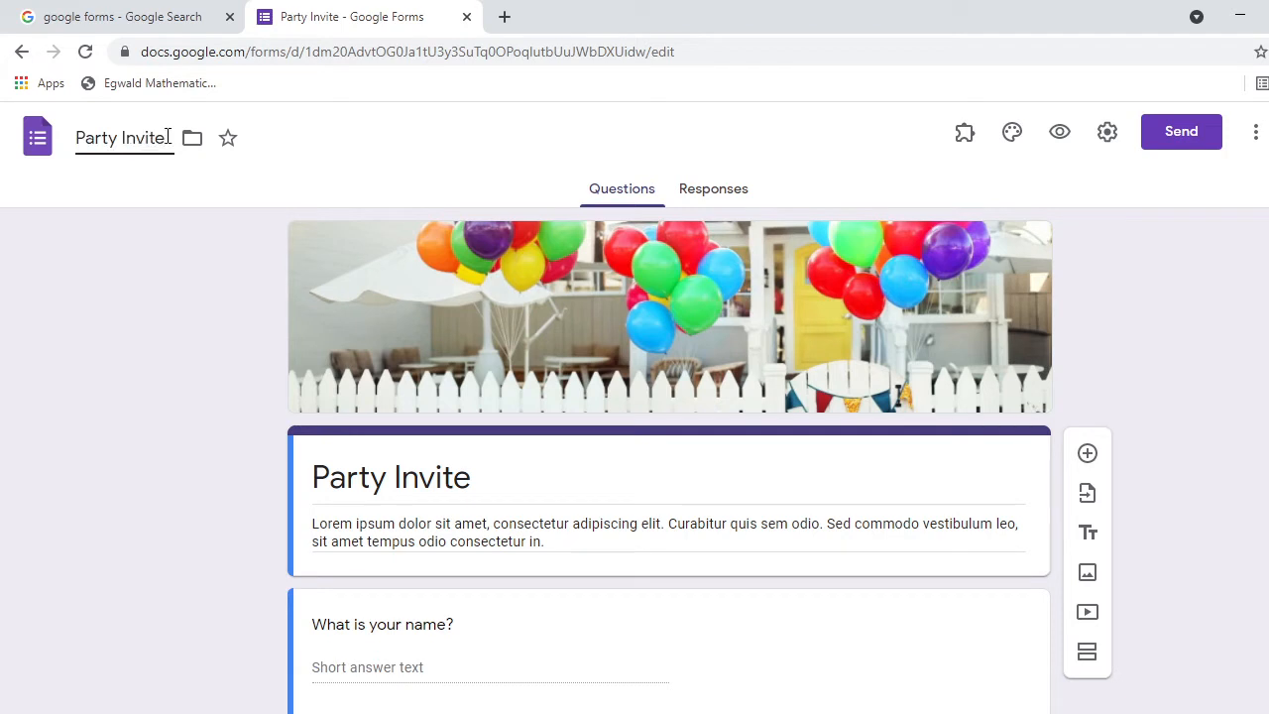
{"action": "key", "text": "BackSpace"}
{"action": "key", "text": "BackSpace"}
{"action": "key", "text": "BackSpace"}
{"action": "key", "text": "BackSpace"}
{"action": "key", "text": "BackSpace"}
{"action": "key", "text": "BackSpace"}
{"action": "key", "text": "BackSpace"}
{"action": "key", "text": "BackSpace"}
{"action": "key", "text": "BackSpace"}
{"action": "key", "text": "BackSpace"}
{"action": "key", "text": "BackSpace"}
{"action": "key", "text": "BackSpace"}
{"action": "type", "text": "tes"}
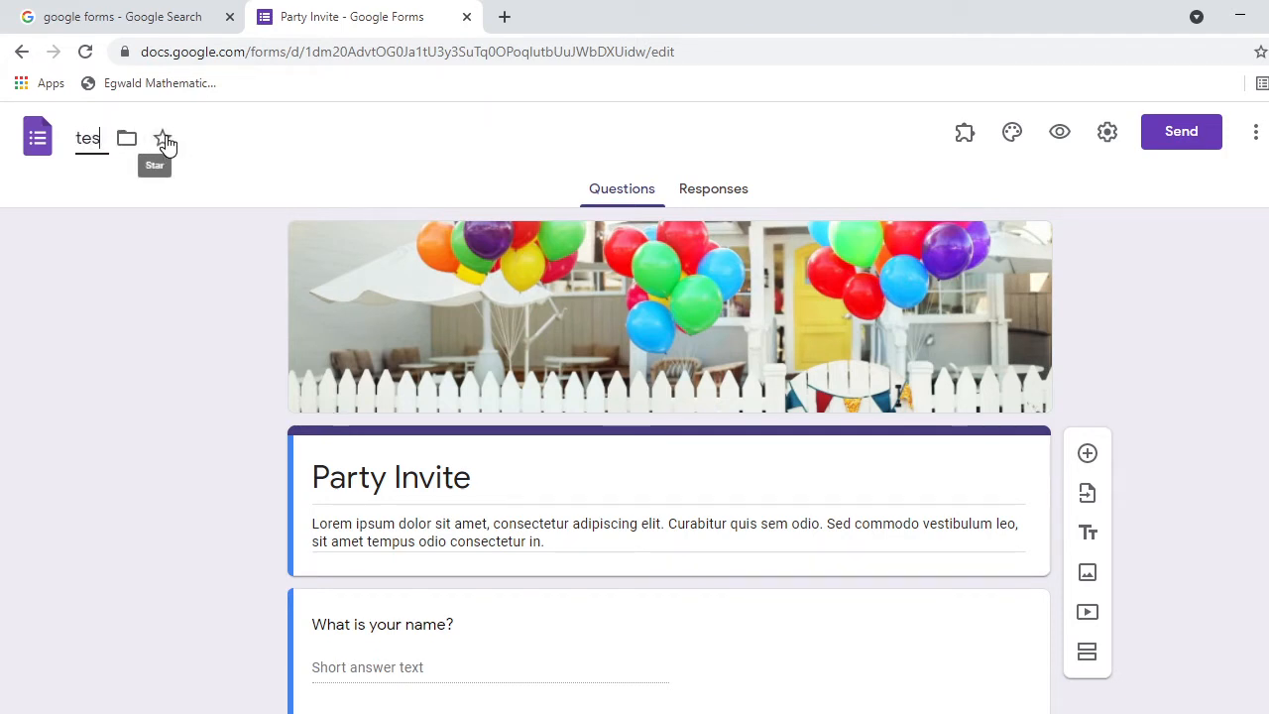
{"action": "type", "text": "t 1"}
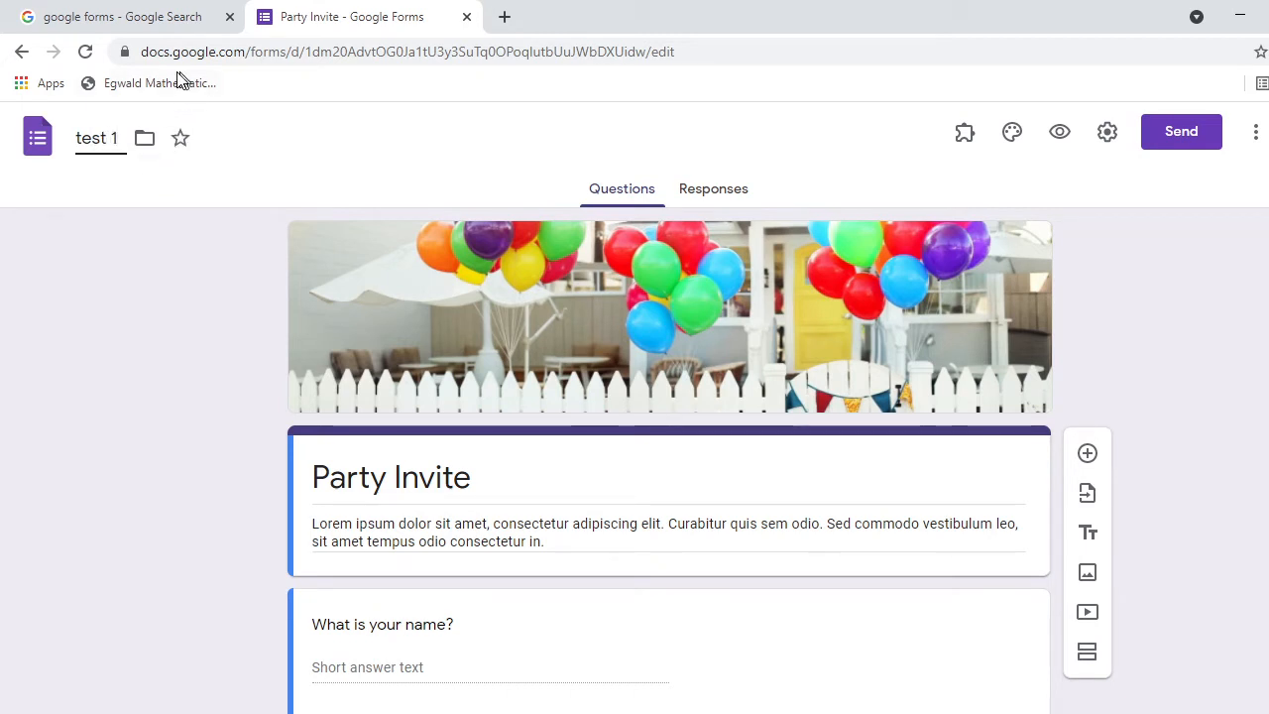
{"action": "left_click", "coordinate": [83, 138]}
{"action": "key", "text": "BackSpace"}
{"action": "type", "text": "T"}
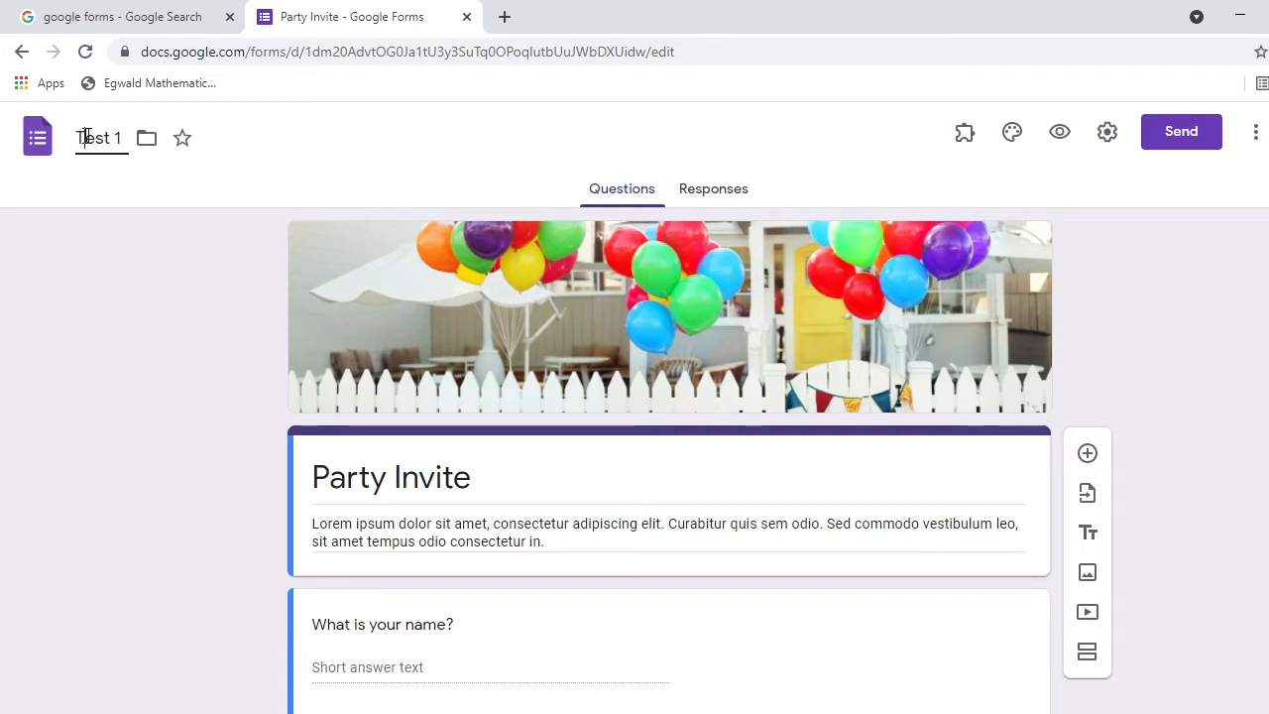
Change the form title to SCSVMV and the description to TEST1.
{"action": "left_click", "coordinate": [320, 473]}
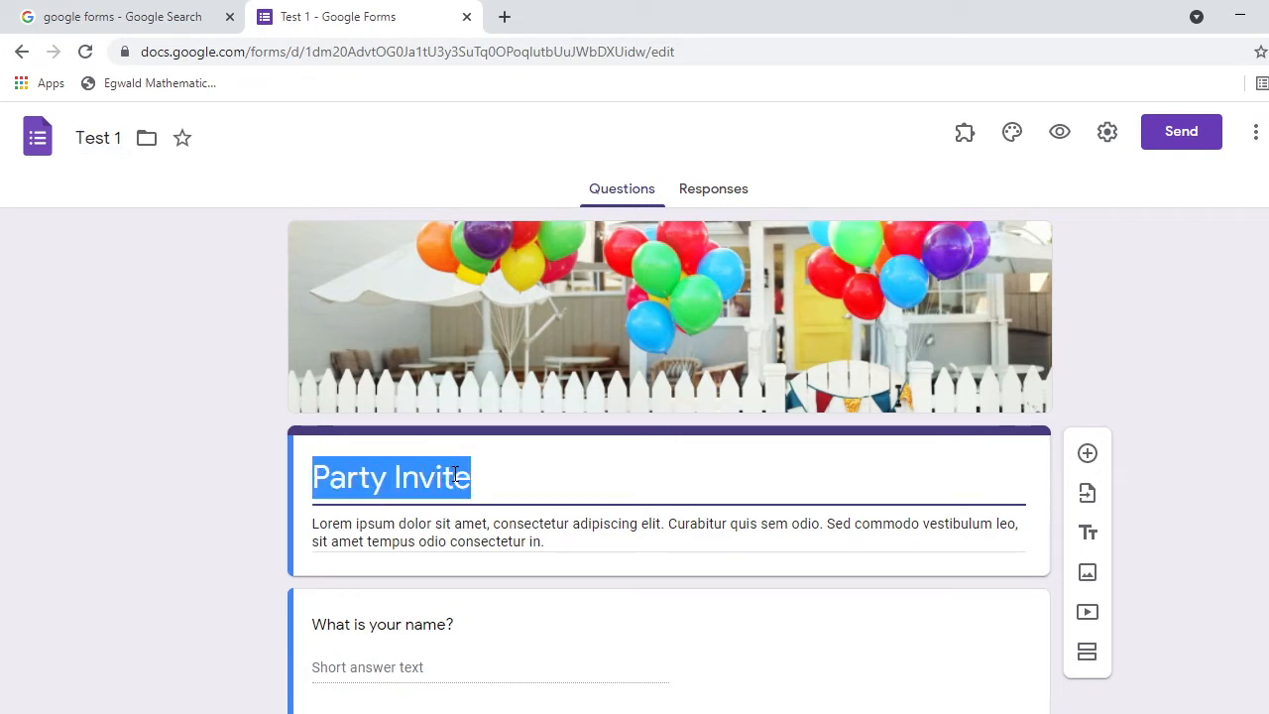
{"action": "type", "text": "SCSVM"}
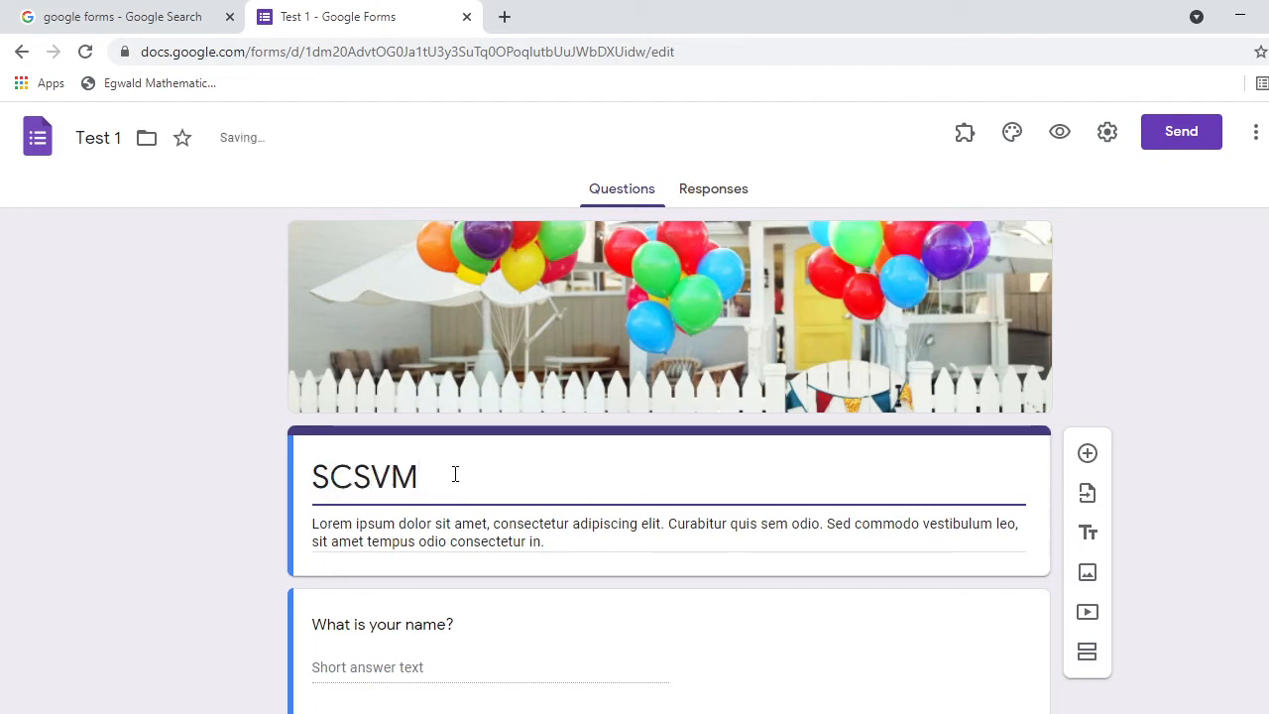
{"action": "type", "text": "V"}
{"action": "triple_click", "coordinate": [325, 525]}
{"action": "type", "text": "T"}
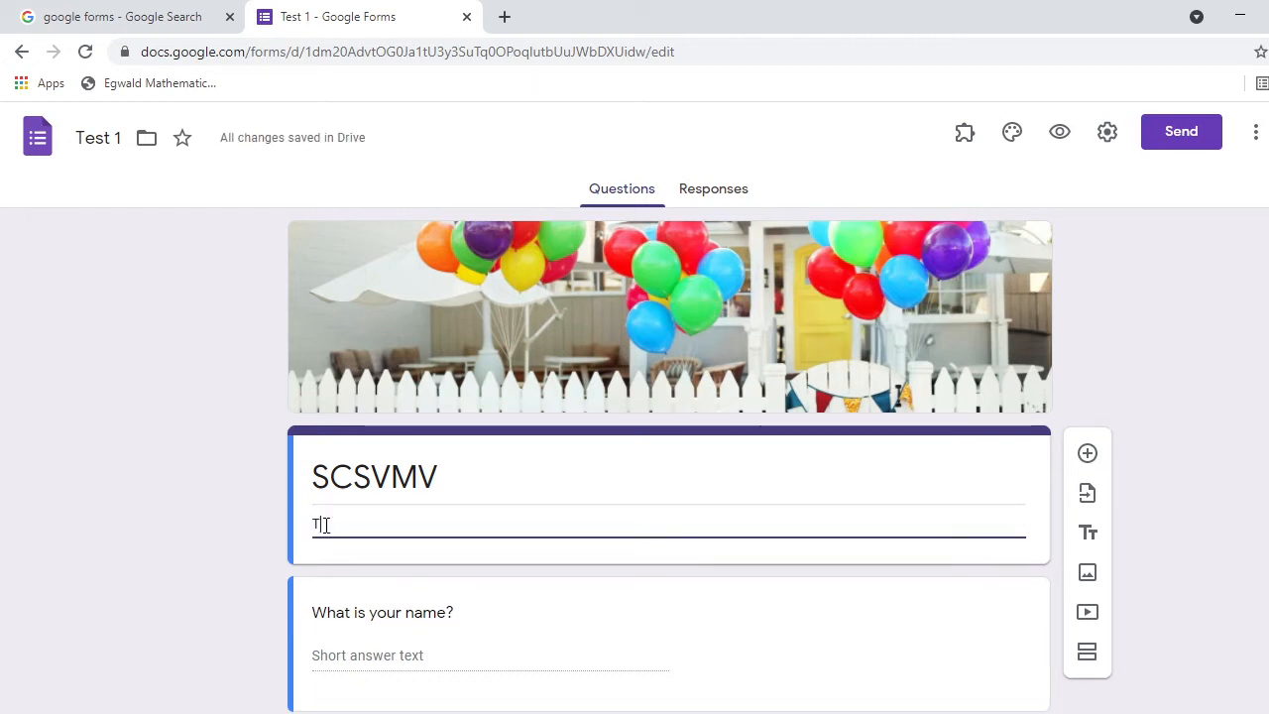
{"action": "type", "text": "EST1"}
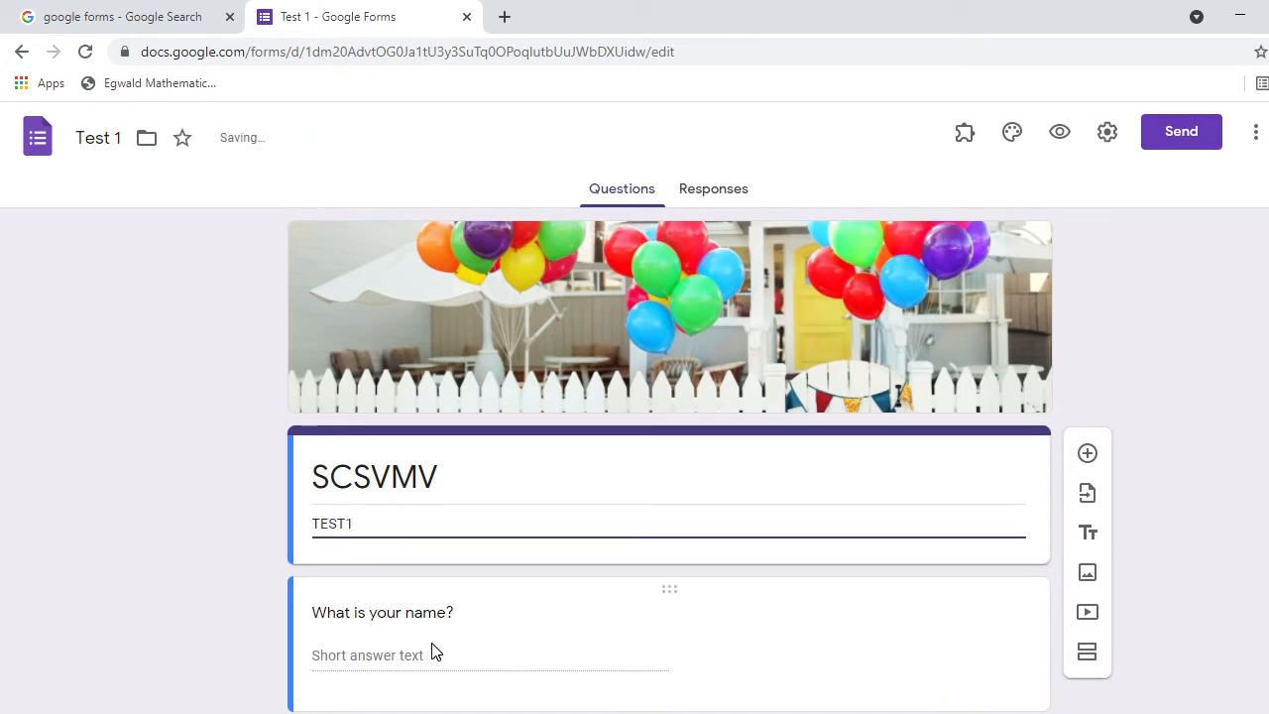
Add a required short-answer question 'REG NO' right after the TEST1 description.
{"action": "scroll", "coordinate": [621, 345], "scroll_direction": "down", "scroll_amount": 3}
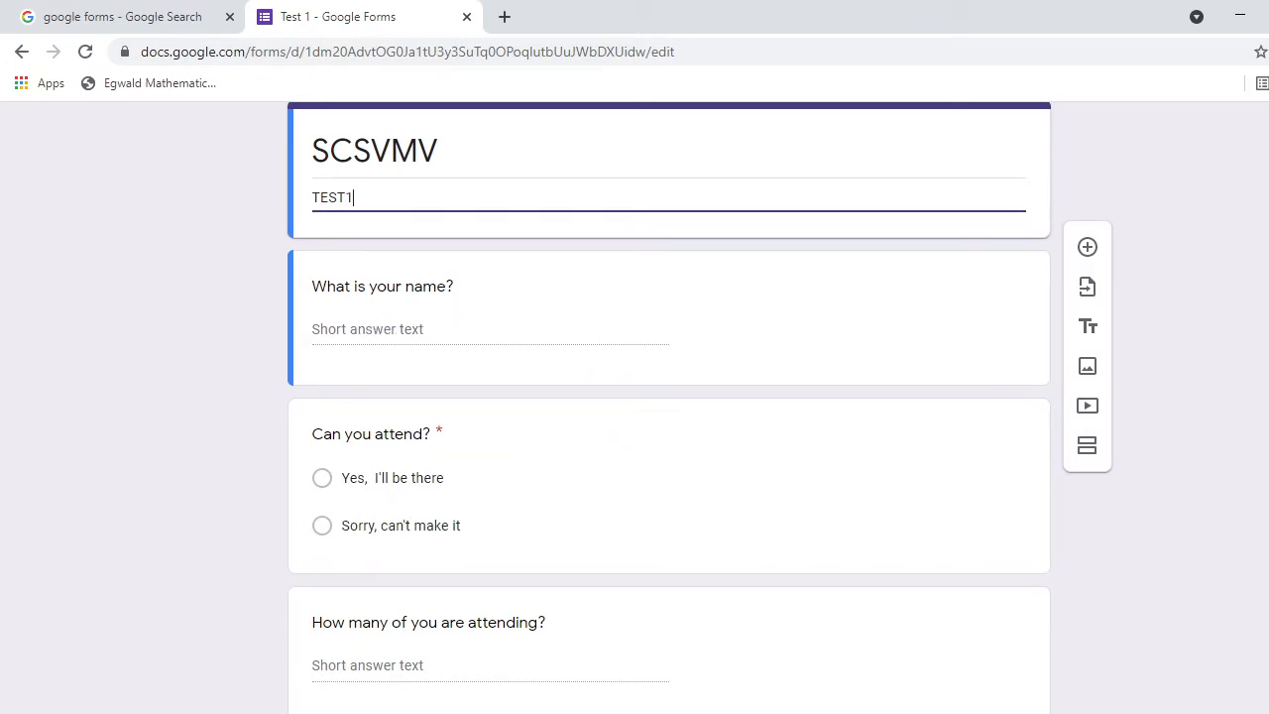
{"action": "scroll", "coordinate": [669, 397], "scroll_direction": "down", "scroll_amount": 1}
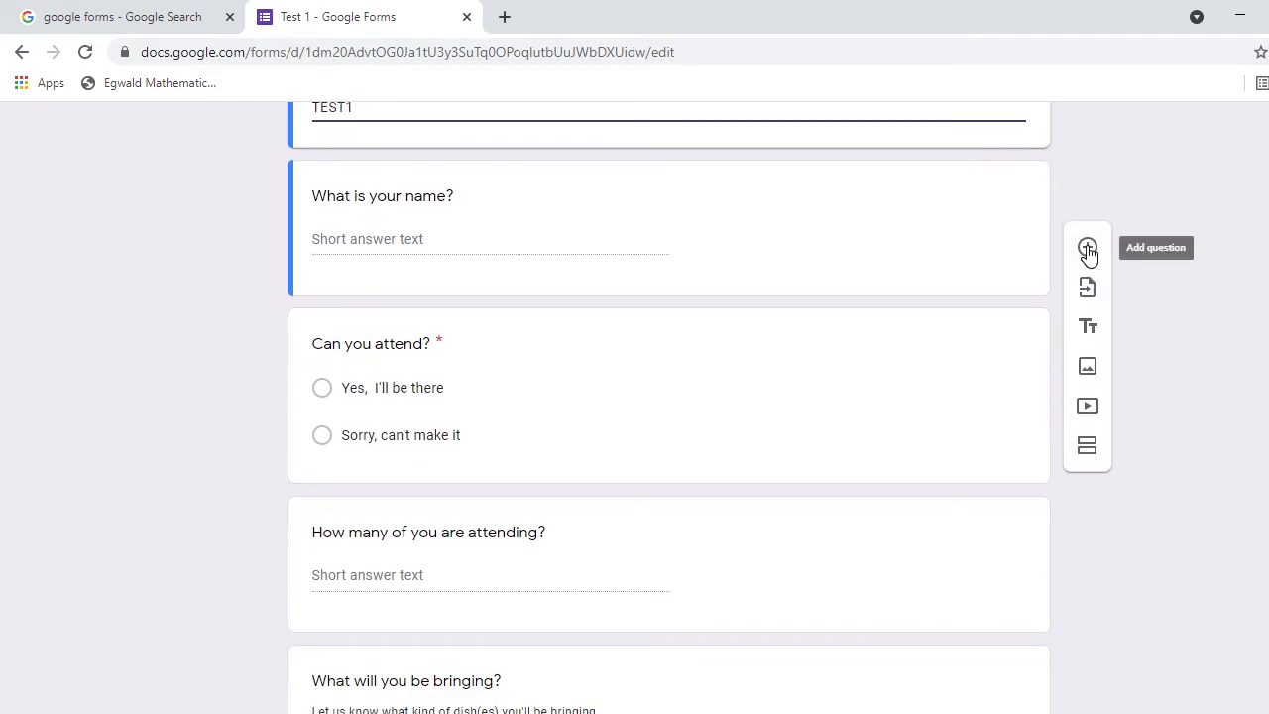
{"action": "left_click", "coordinate": [1088, 247]}
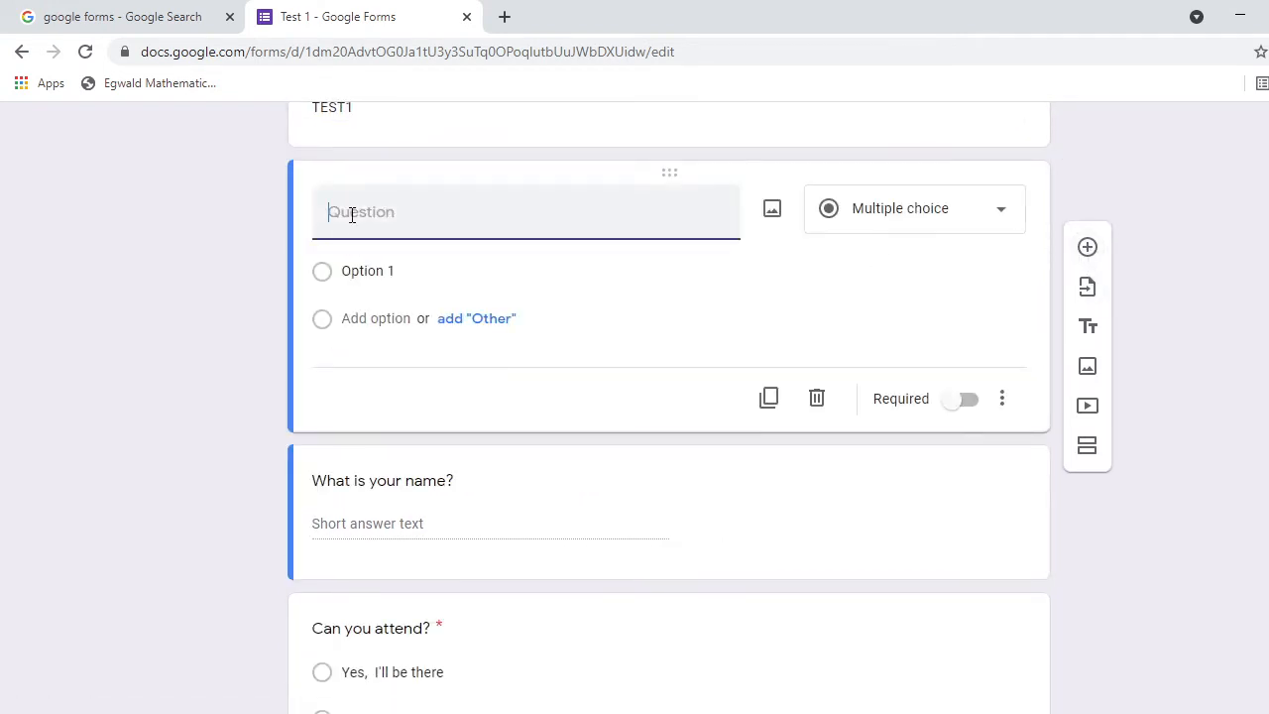
{"action": "type", "text": "REG NO"}
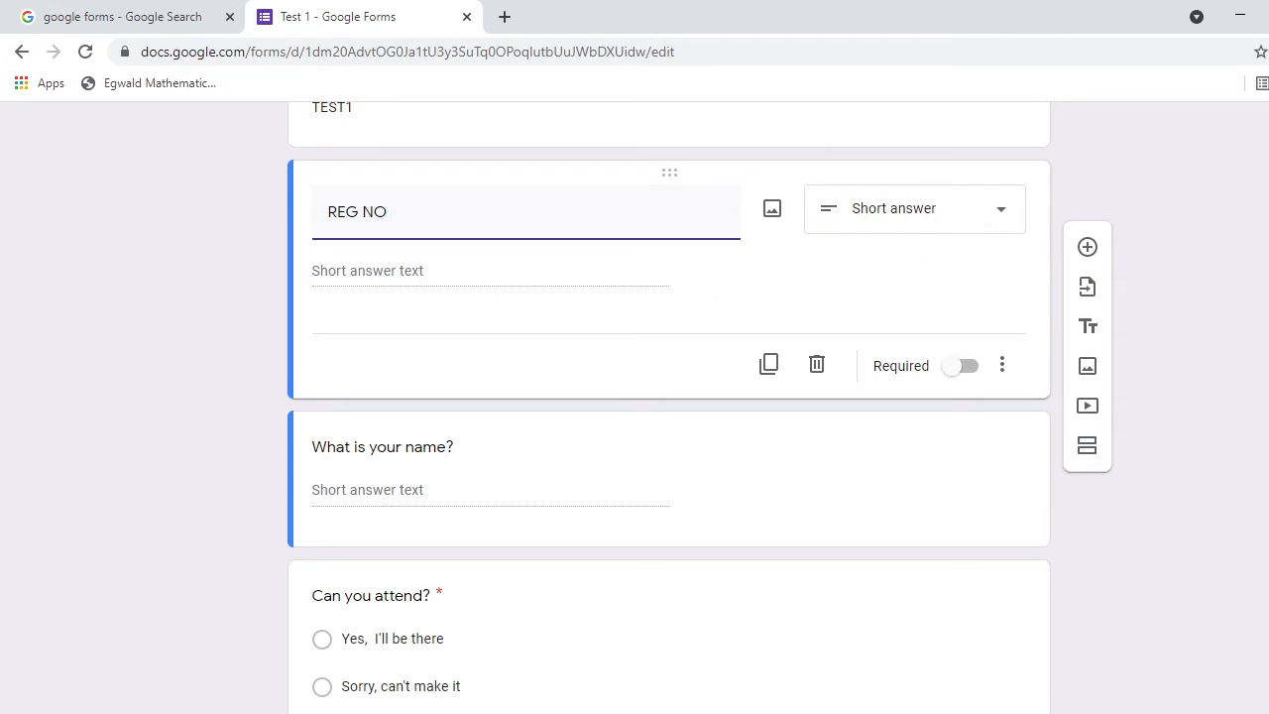
{"action": "scroll", "coordinate": [368, 343], "scroll_direction": "up", "scroll_amount": 2}
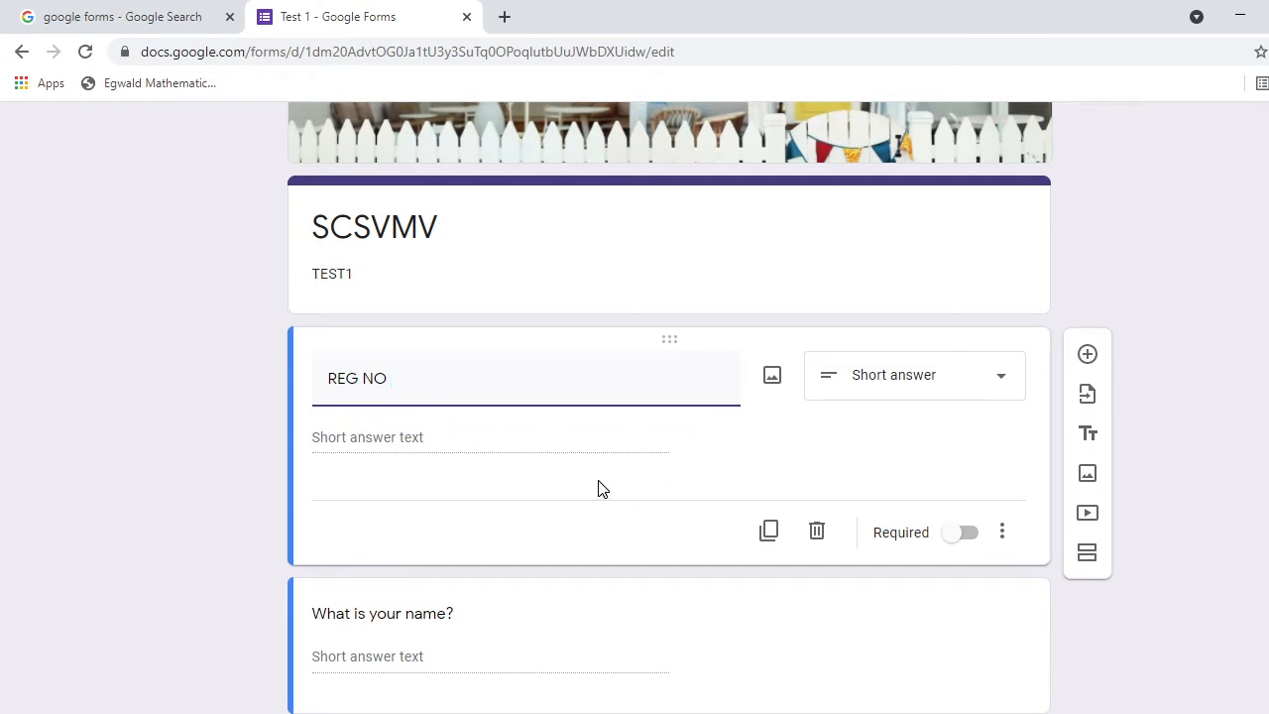
{"action": "left_click", "coordinate": [955, 536]}
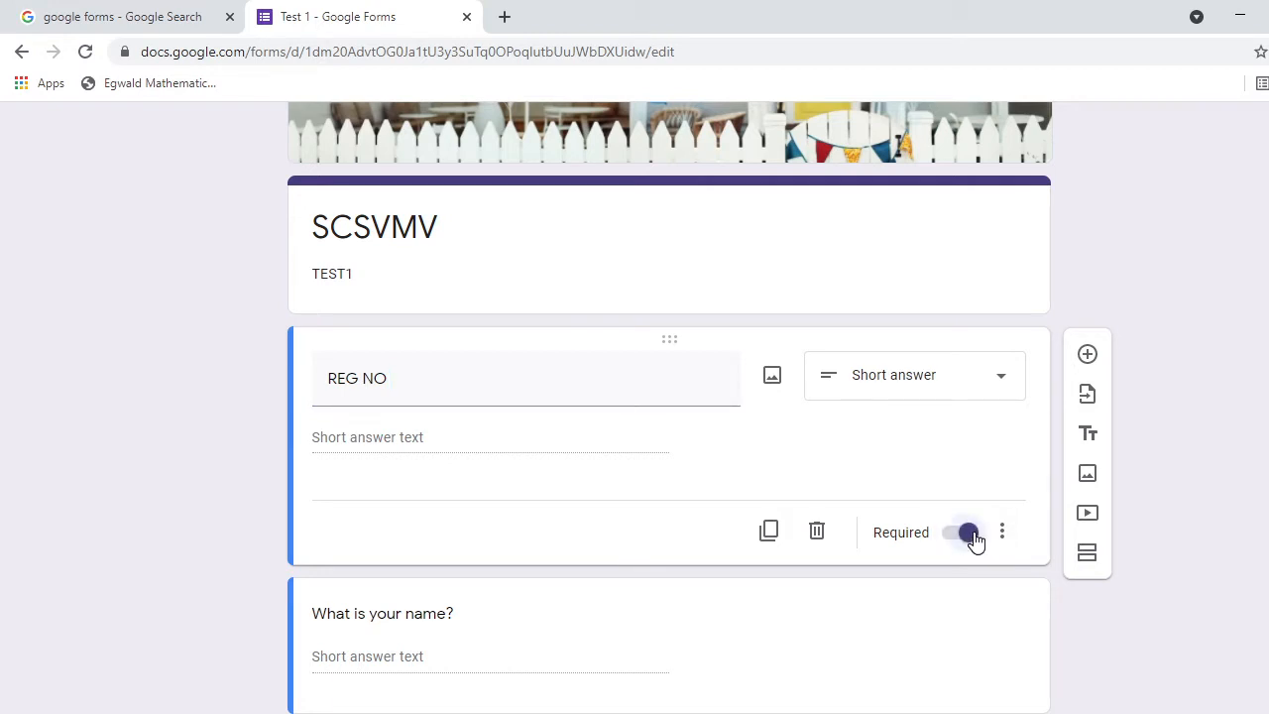
{"action": "scroll", "coordinate": [670, 406], "scroll_direction": "down", "scroll_amount": 2}
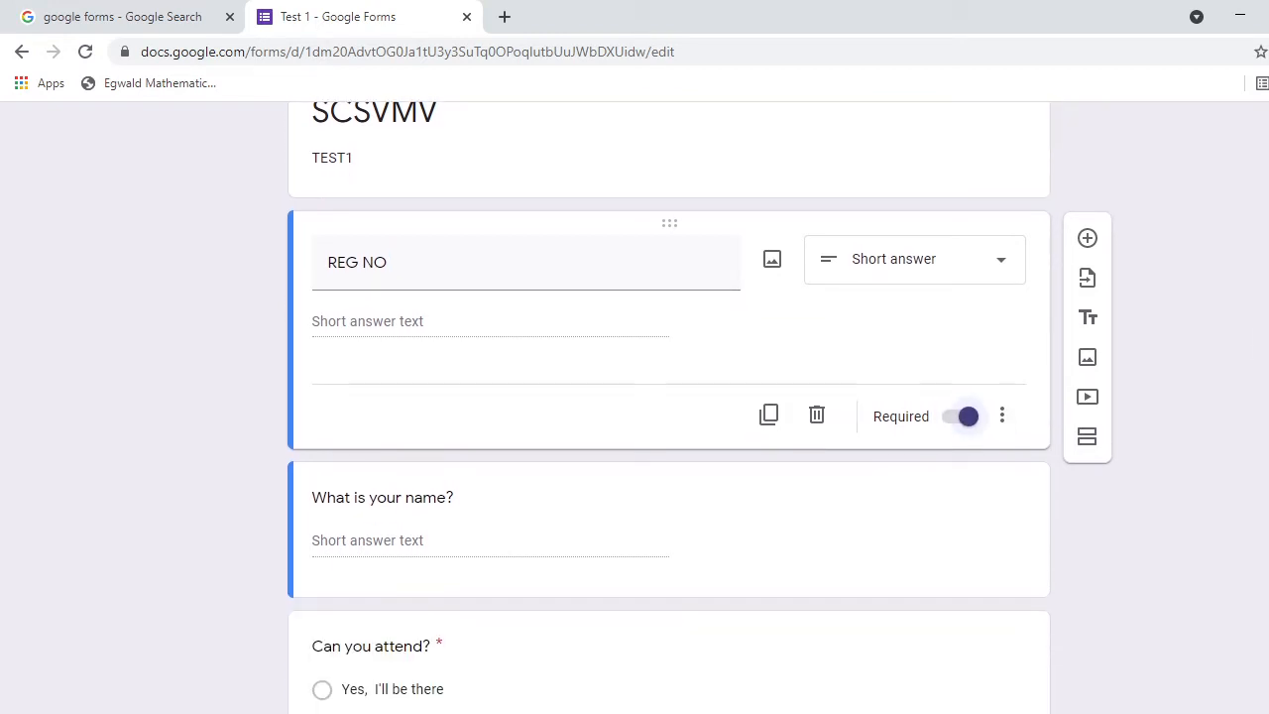
{"action": "scroll", "coordinate": [669, 406], "scroll_direction": "down", "scroll_amount": 2}
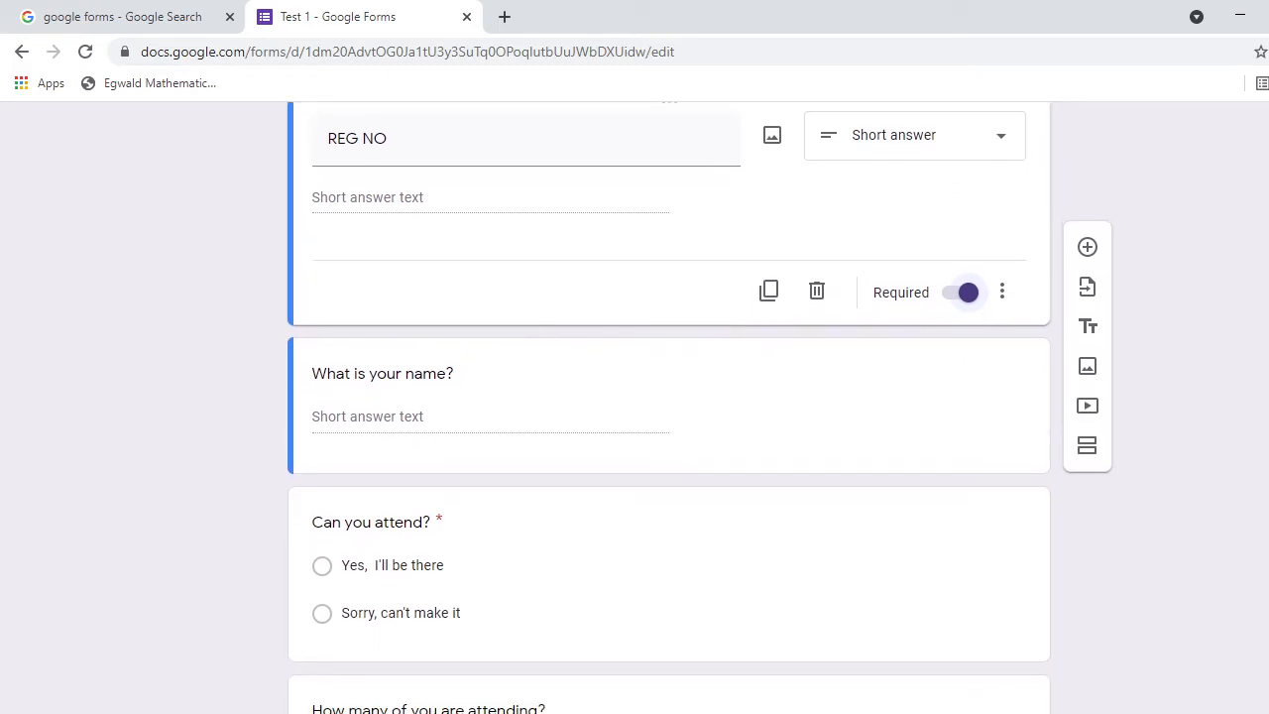
{"action": "scroll", "coordinate": [347, 429], "scroll_direction": "down", "scroll_amount": 1}
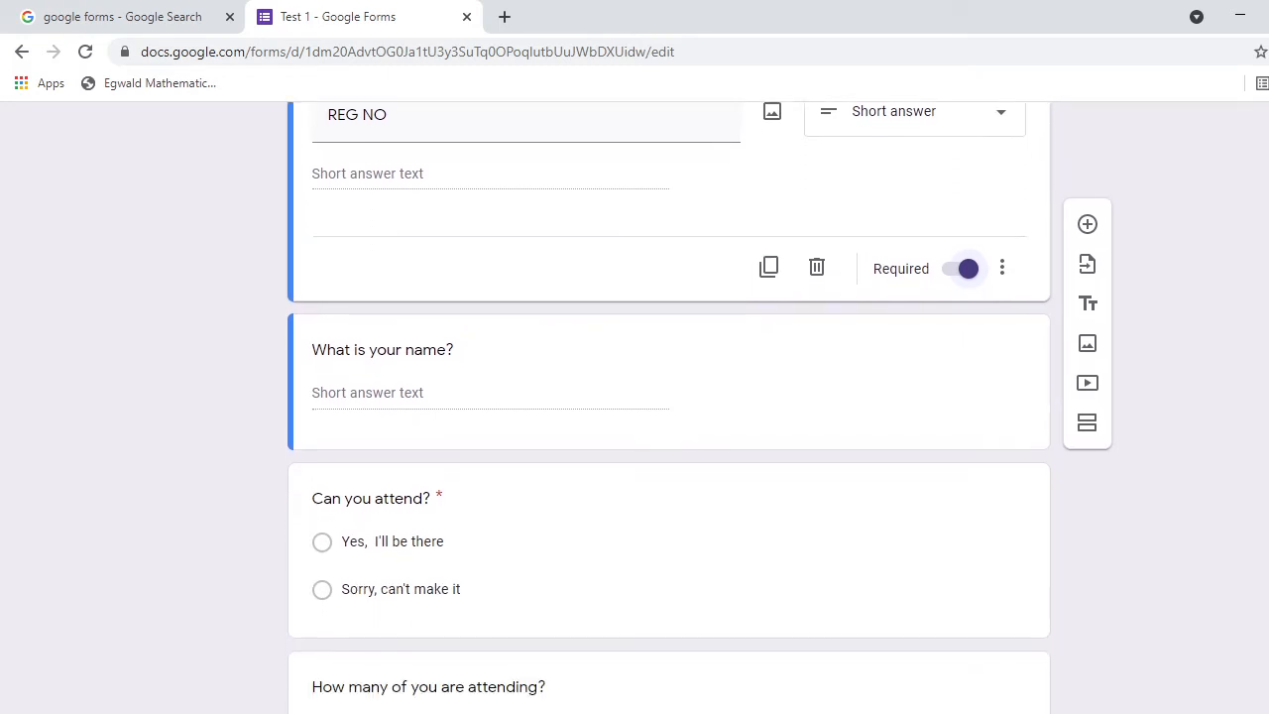
{"action": "left_click", "coordinate": [490, 369]}
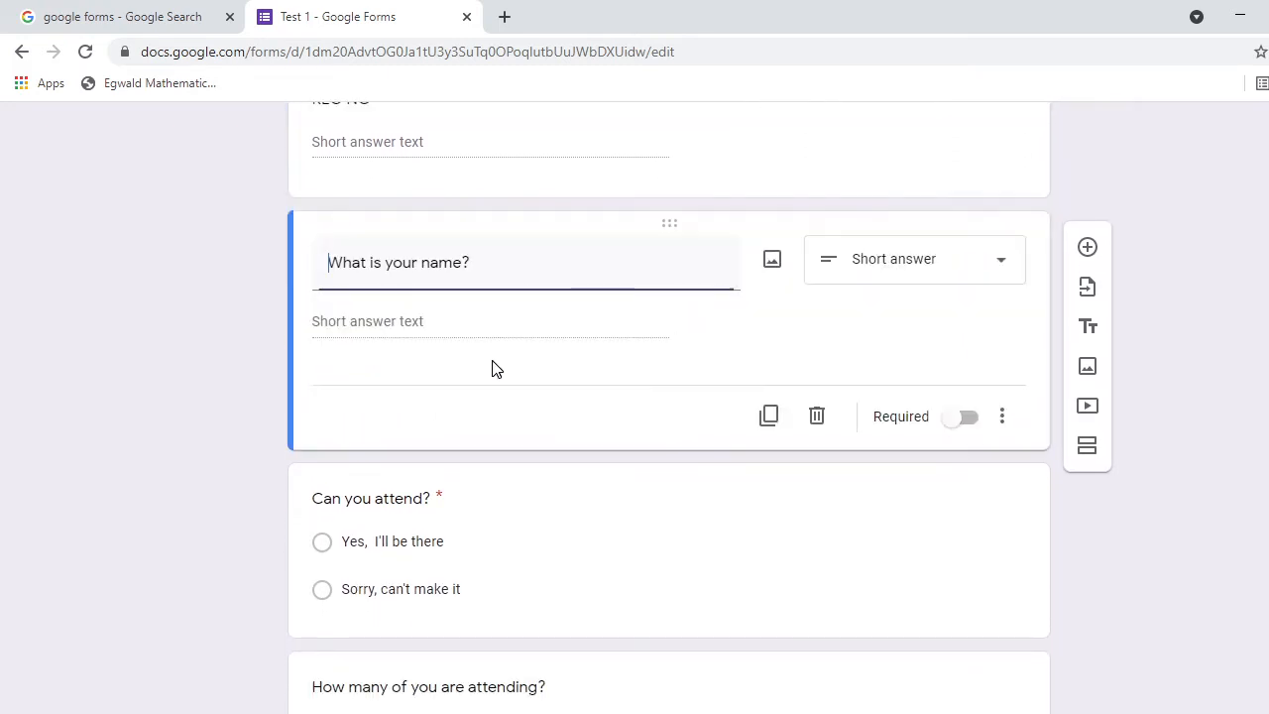
{"action": "left_click", "coordinate": [959, 418]}
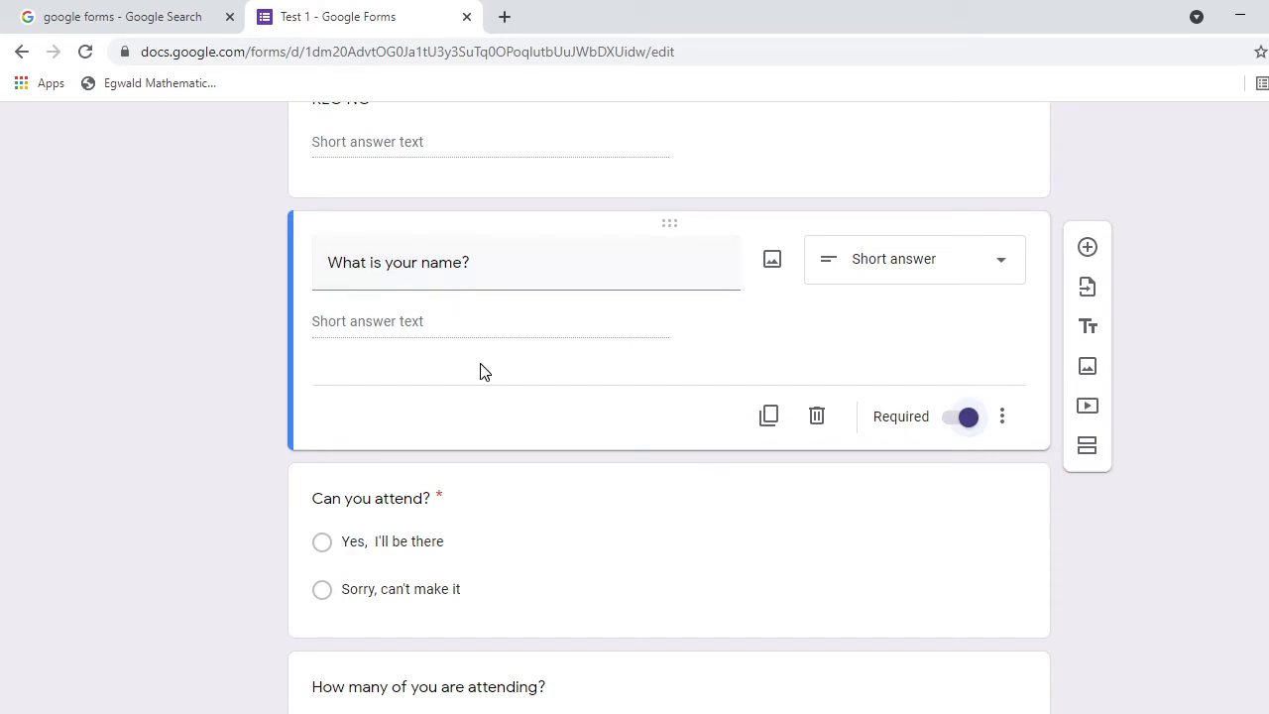
{"action": "scroll", "coordinate": [669, 397], "scroll_direction": "down", "scroll_amount": 2}
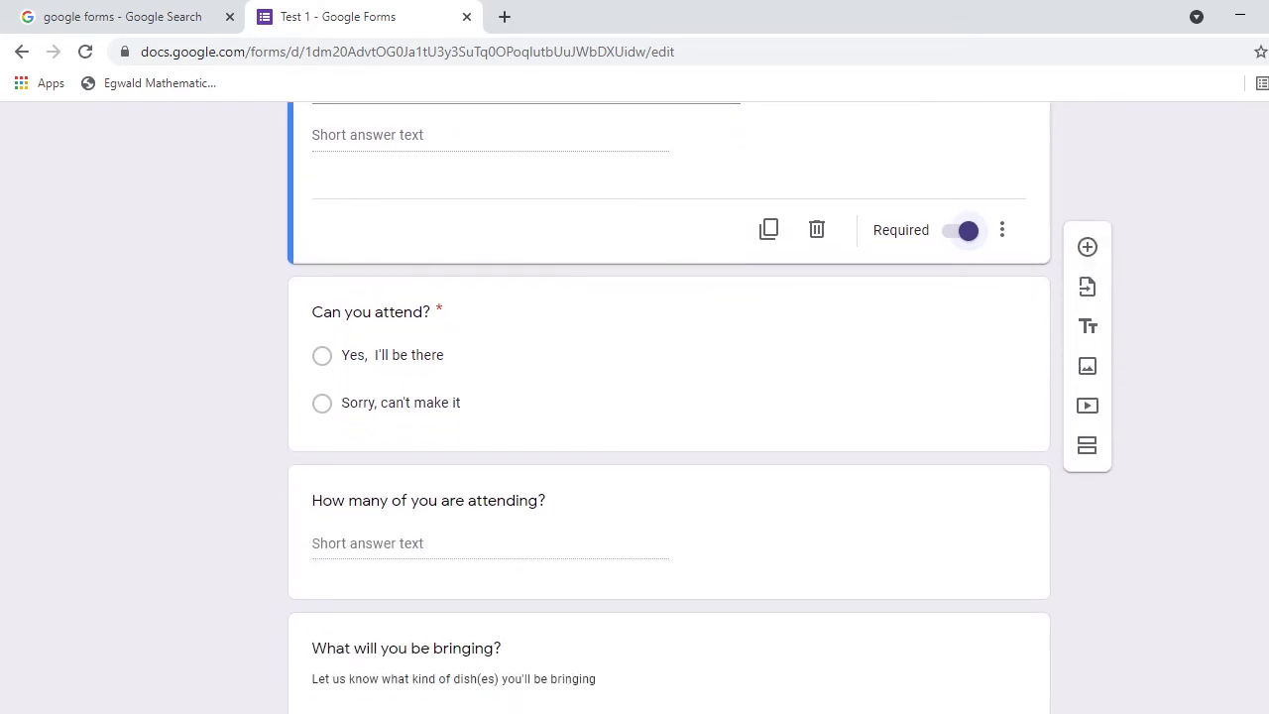
{"action": "scroll", "coordinate": [669, 396], "scroll_direction": "down", "scroll_amount": 1}
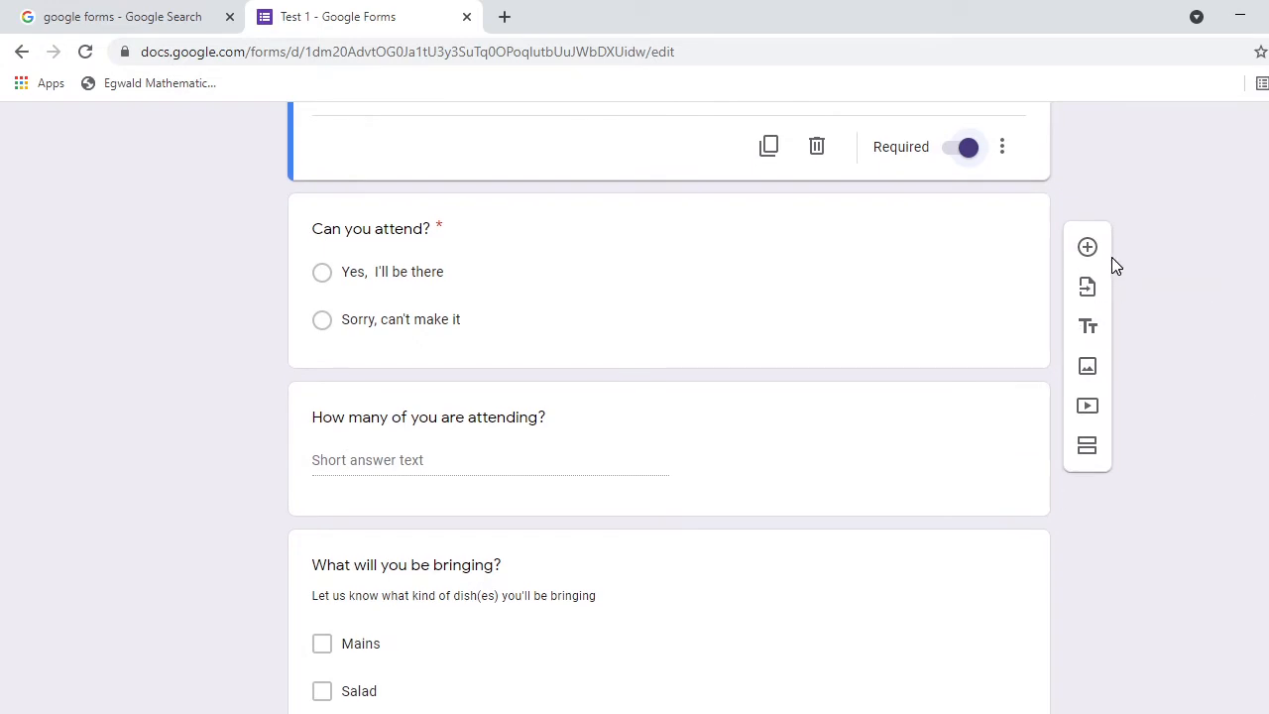
Add a required short-answer 'EMAIL ID' question below the name question.
{"action": "left_click", "coordinate": [1088, 248]}
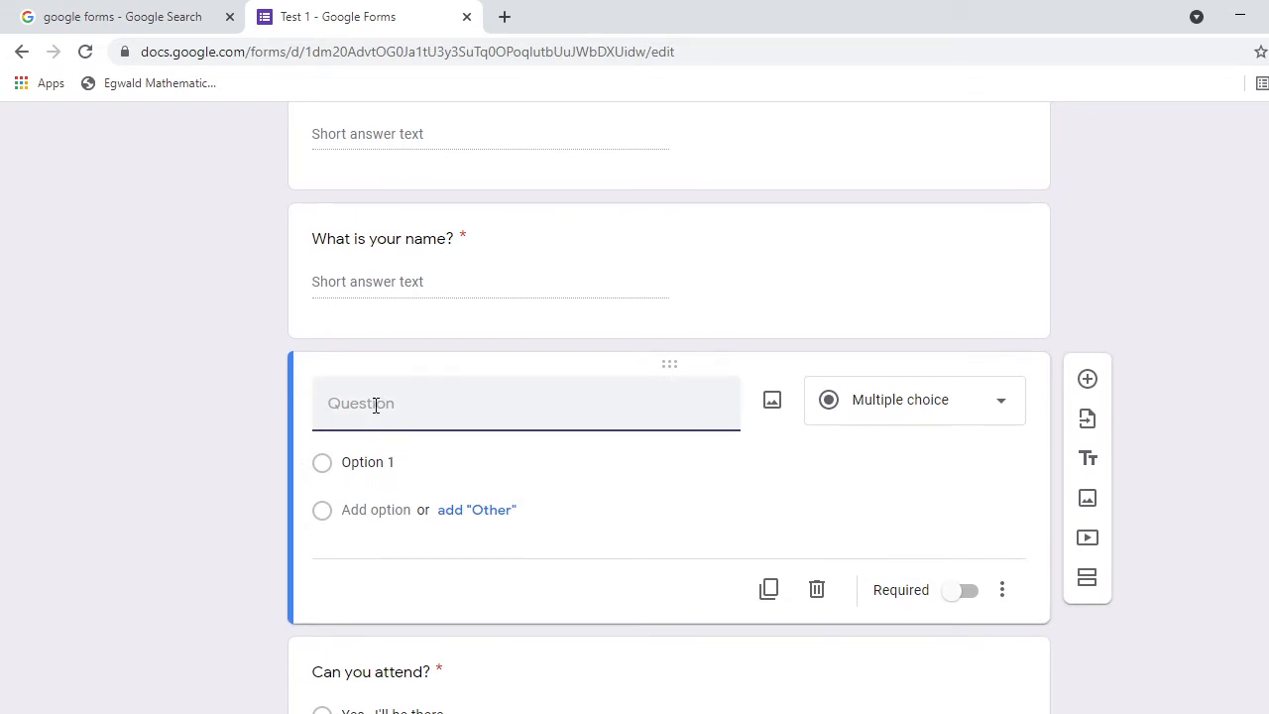
{"action": "type", "text": "EMAIL ID"}
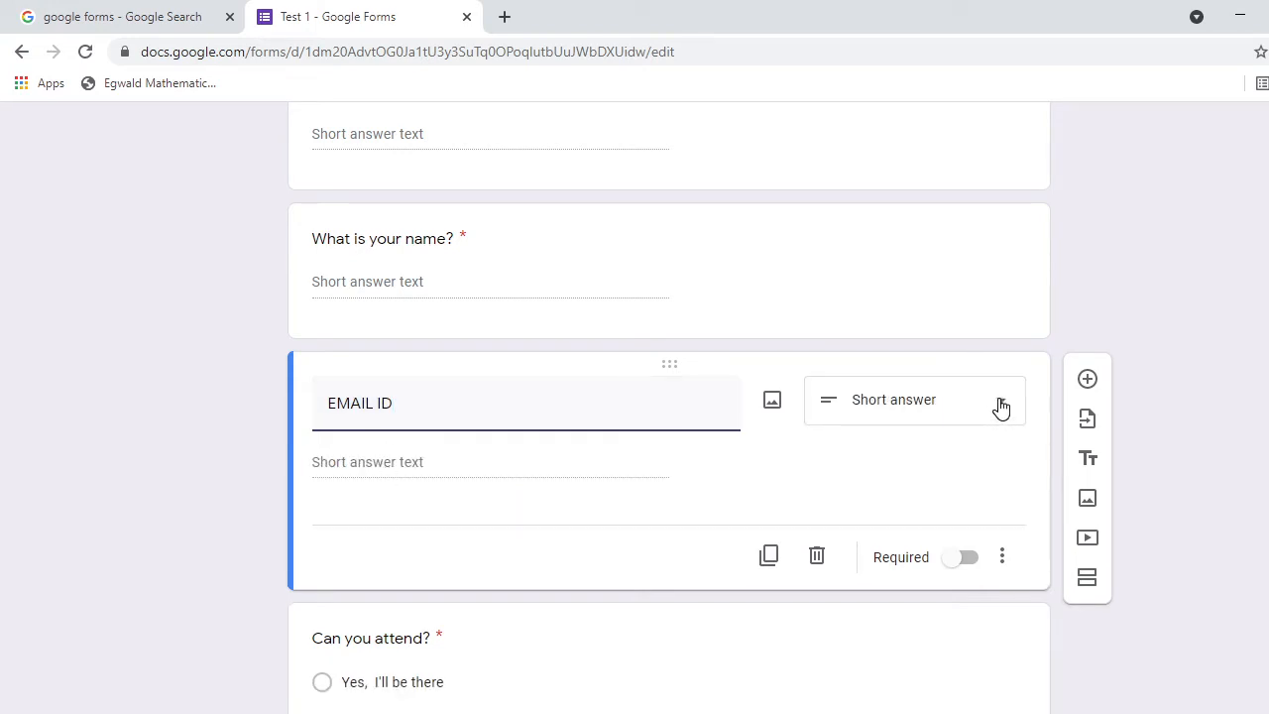
{"action": "left_click", "coordinate": [982, 559]}
{"action": "left_click", "coordinate": [969, 561]}
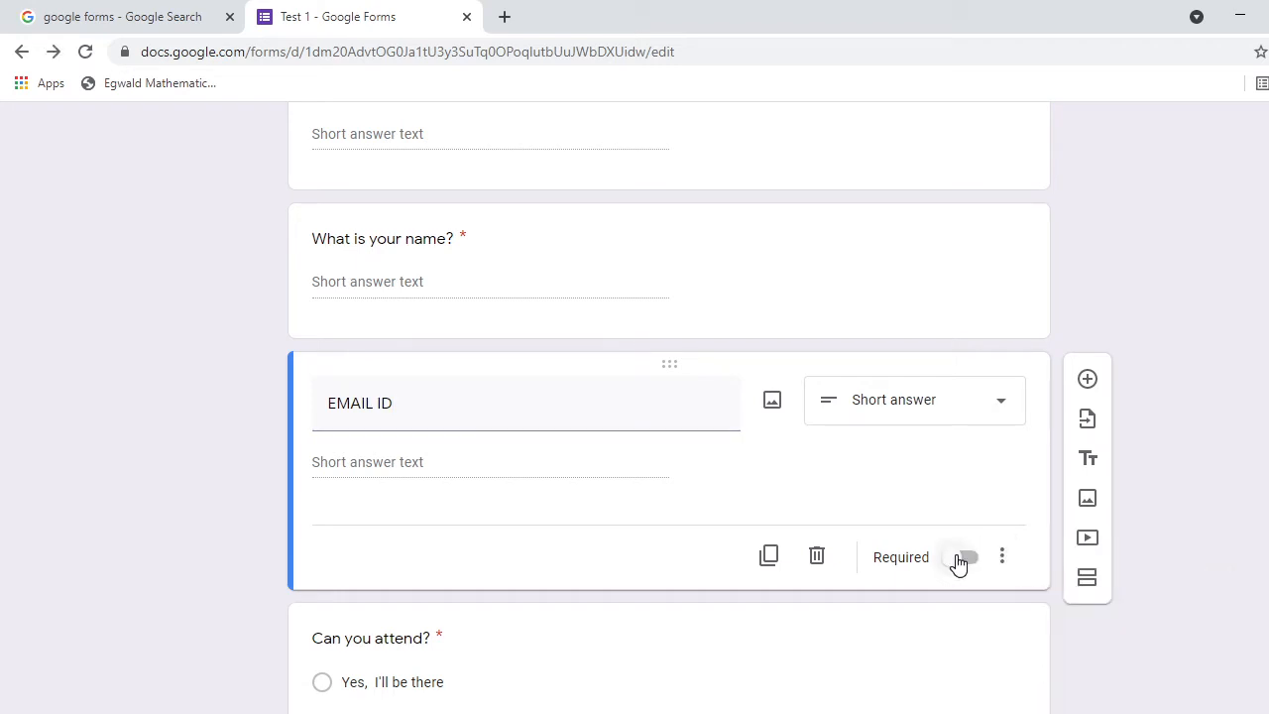
{"action": "left_click", "coordinate": [966, 562]}
{"action": "left_click", "coordinate": [969, 561]}
{"action": "left_click", "coordinate": [974, 561]}
{"action": "scroll", "coordinate": [669, 397], "scroll_direction": "down", "scroll_amount": 3}
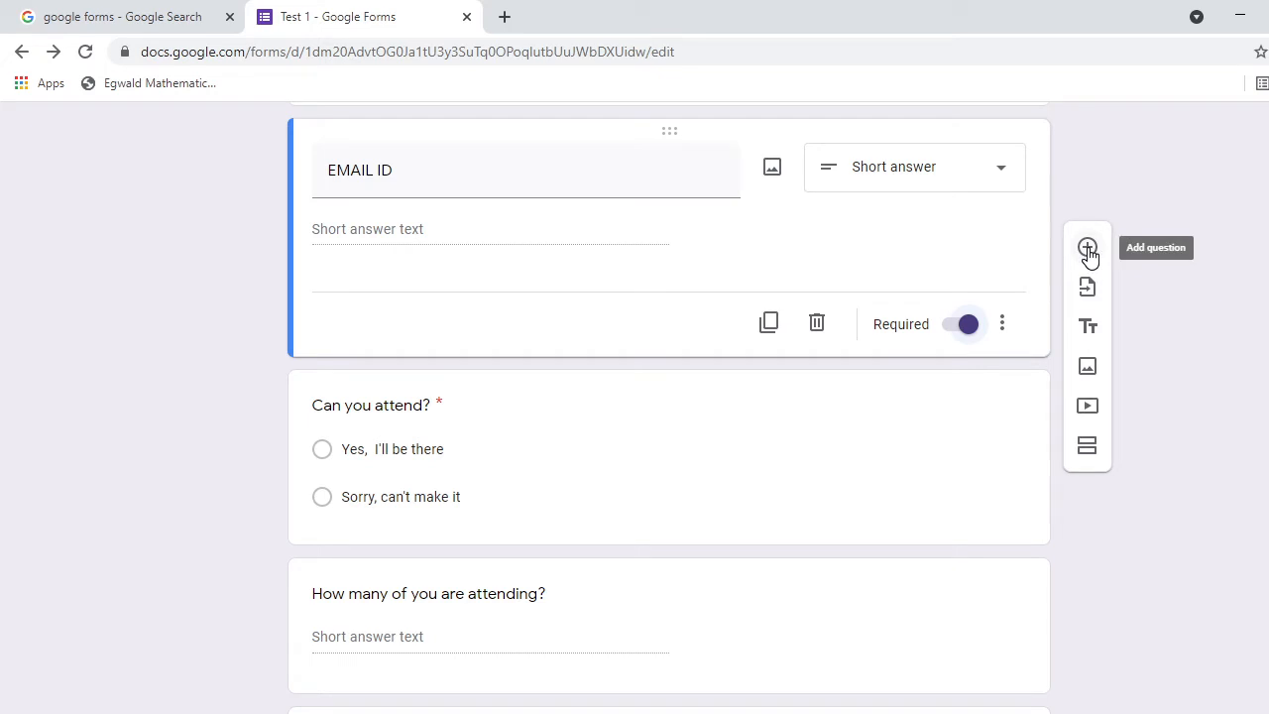
{"action": "scroll", "coordinate": [1089, 255], "scroll_direction": "down", "scroll_amount": 1}
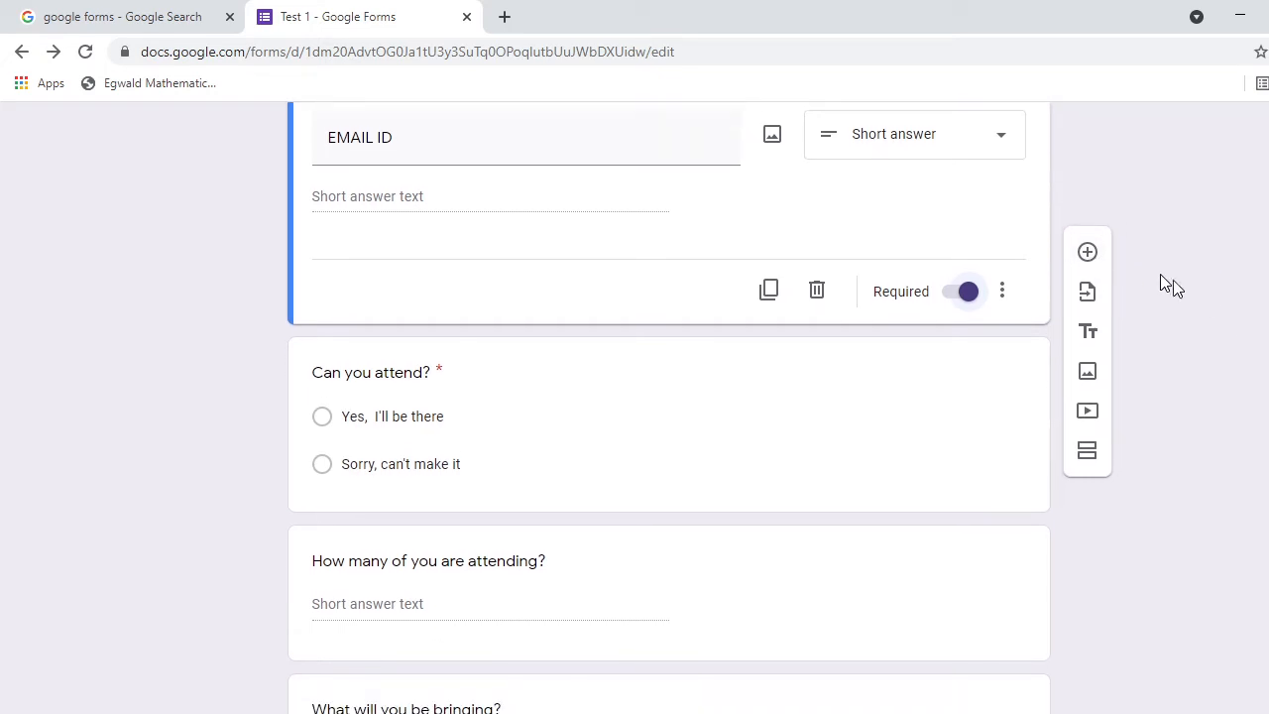
Add a new question and delete the 'Can you attend?' and 'How many of you are attending?' samples.
{"action": "left_click", "coordinate": [1086, 249]}
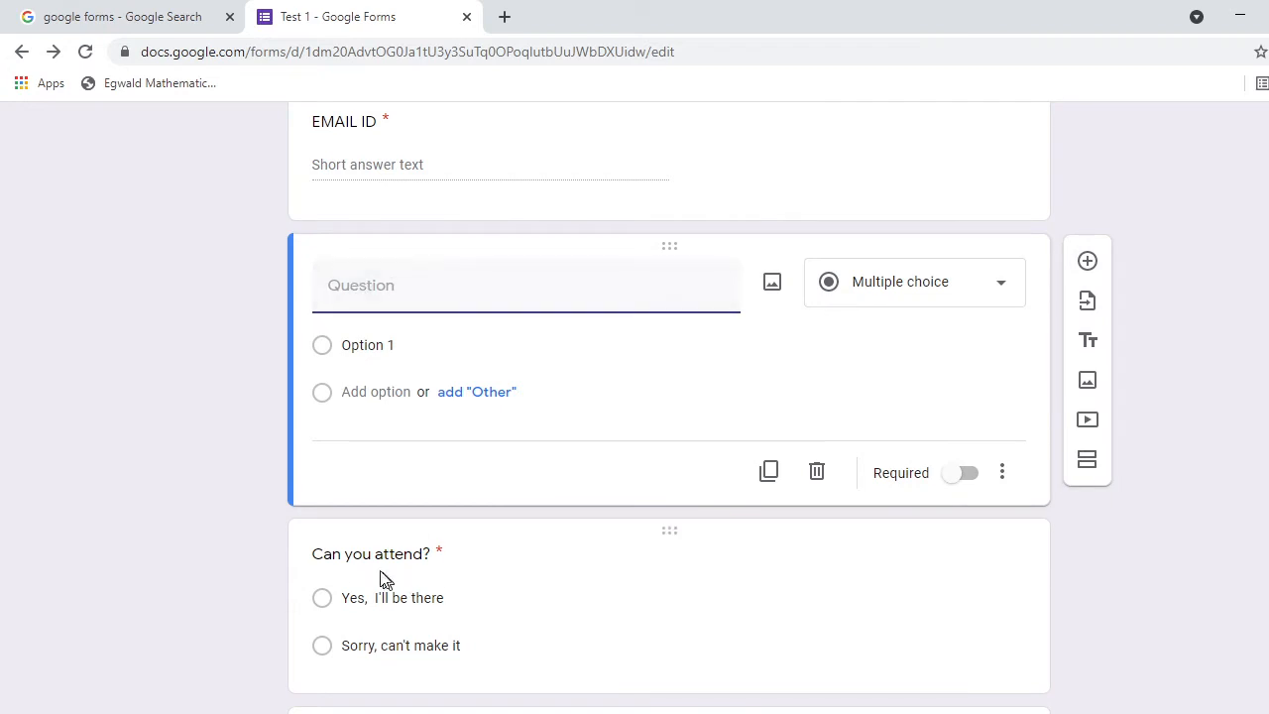
{"action": "left_click", "coordinate": [588, 637]}
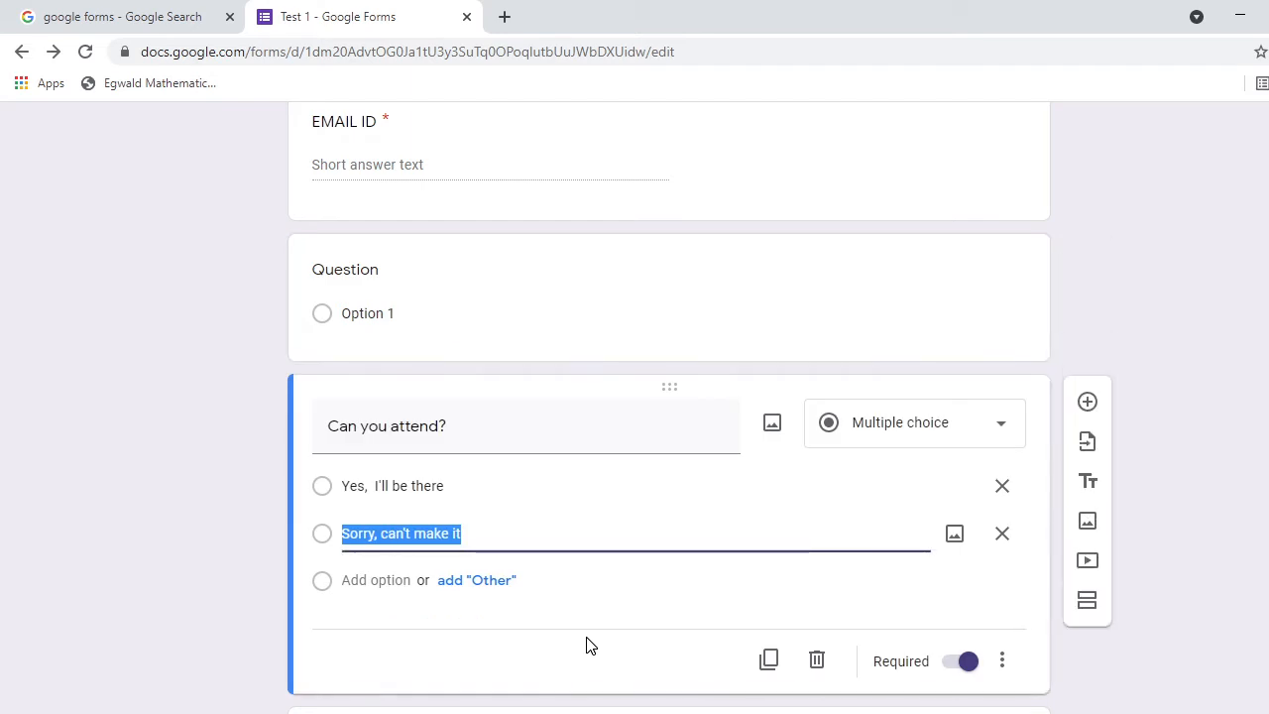
{"action": "left_click", "coordinate": [817, 660]}
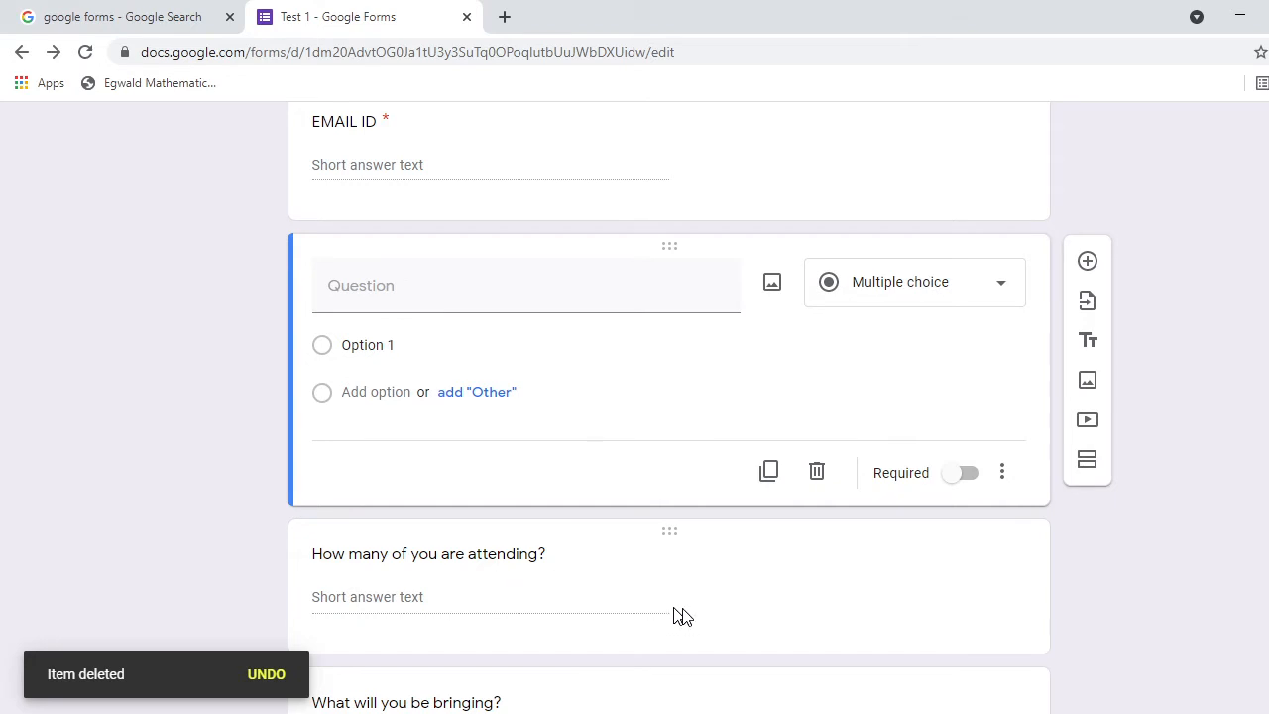
{"action": "left_click", "coordinate": [743, 598]}
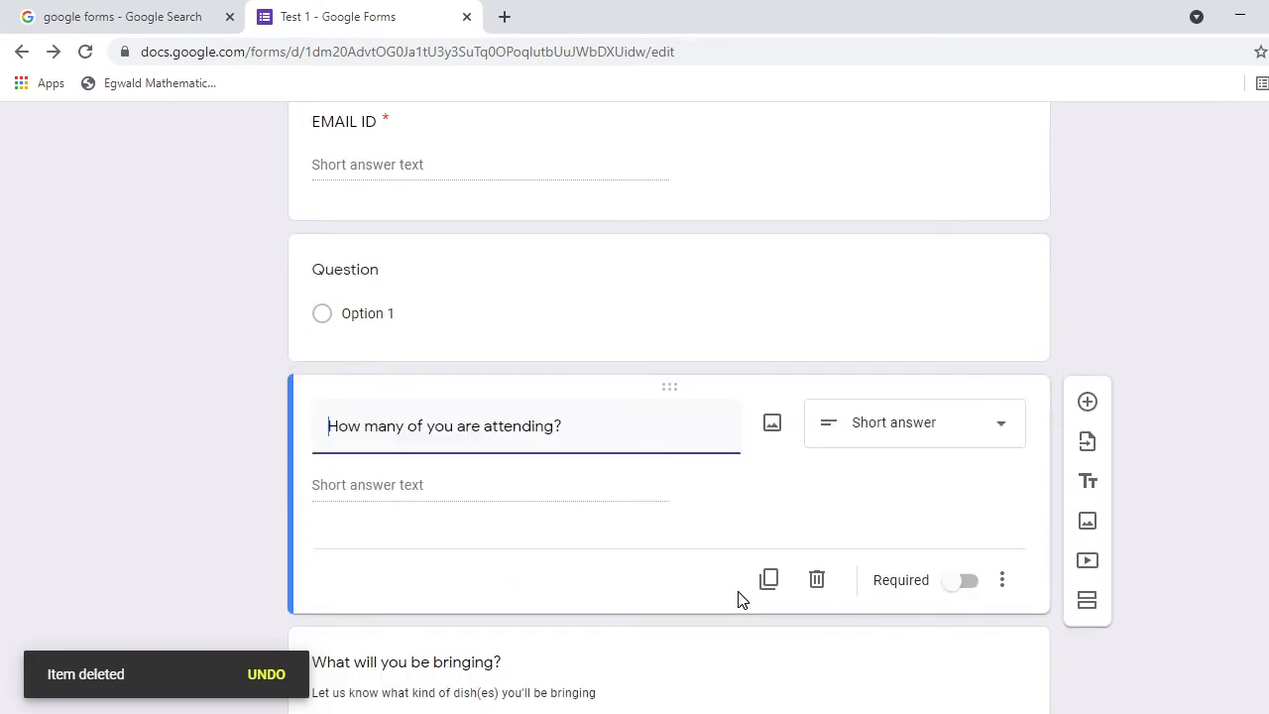
{"action": "left_click", "coordinate": [816, 581]}
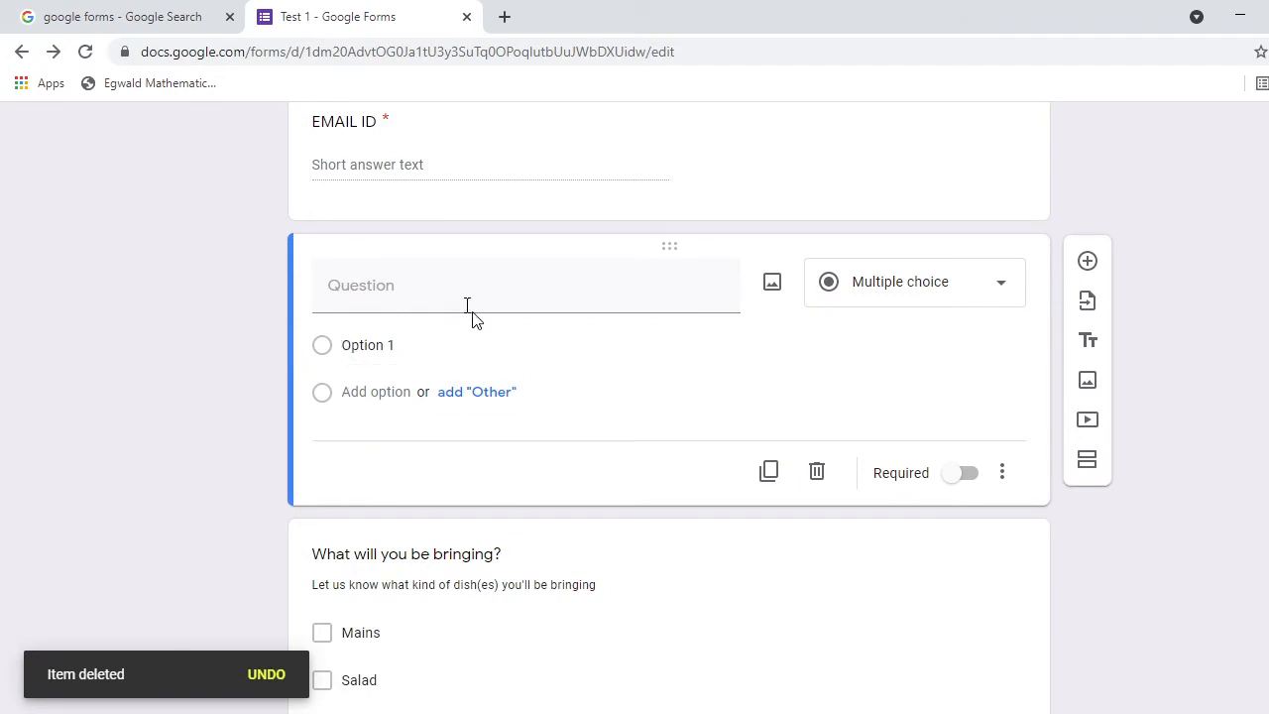
Title the new question 'PHONE NO', make it required, and add another question below.
{"action": "left_click", "coordinate": [328, 288]}
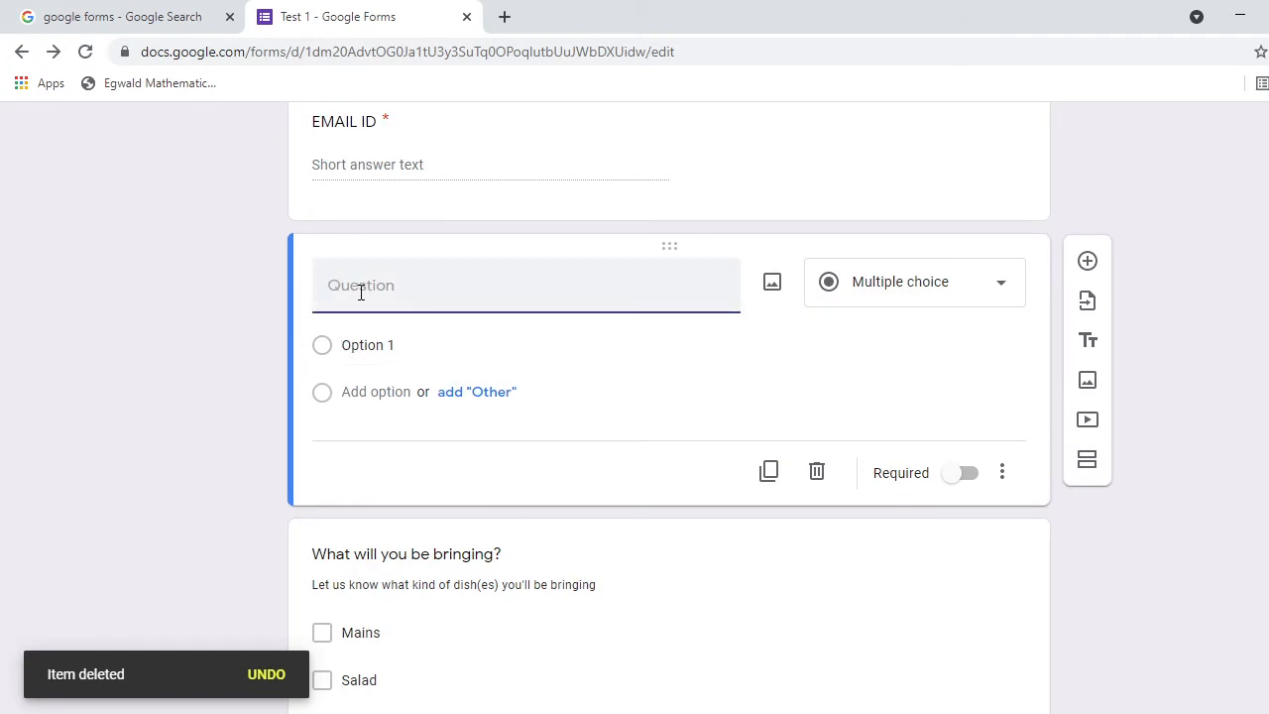
{"action": "type", "text": "PHONE NO"}
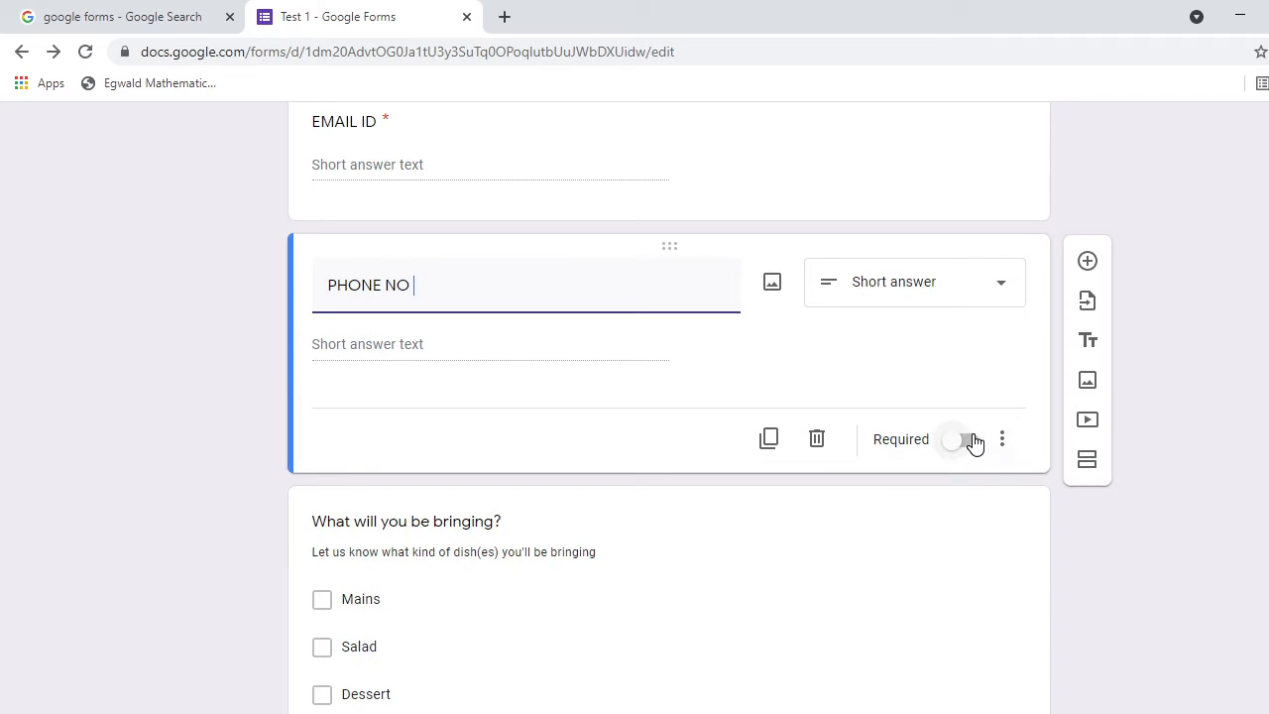
{"action": "left_click", "coordinate": [969, 442]}
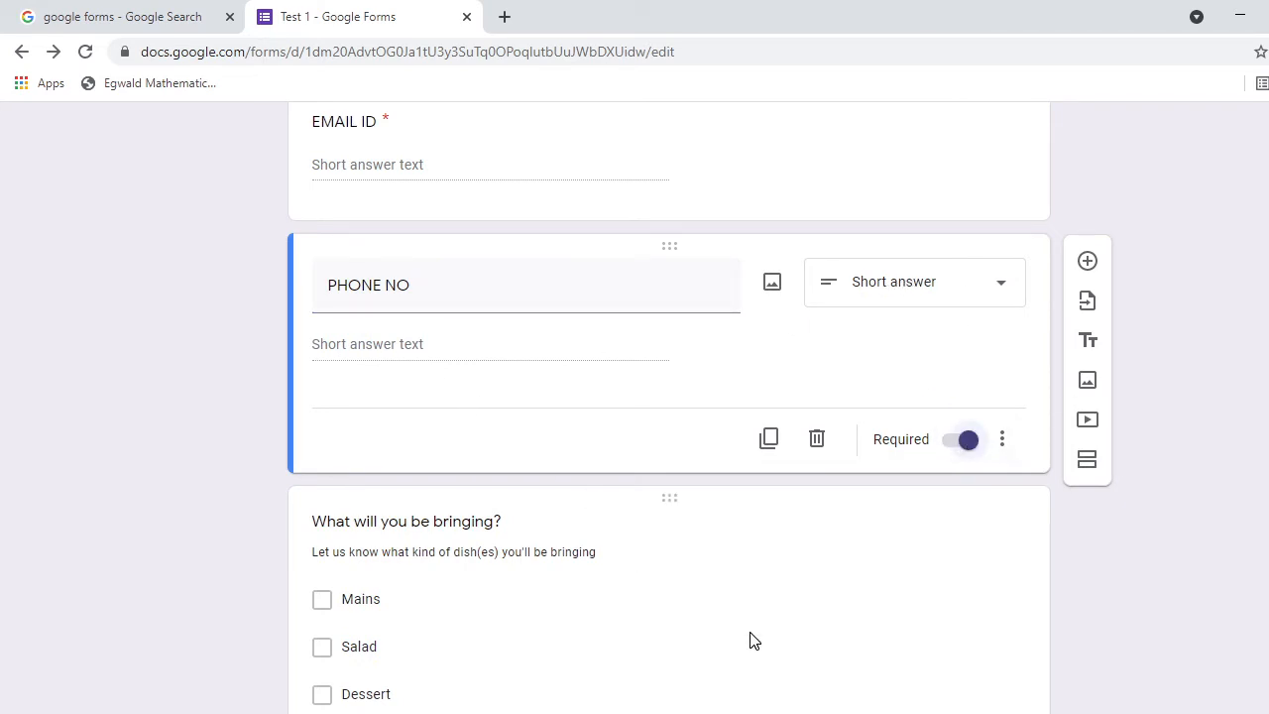
{"action": "left_click", "coordinate": [1088, 262]}
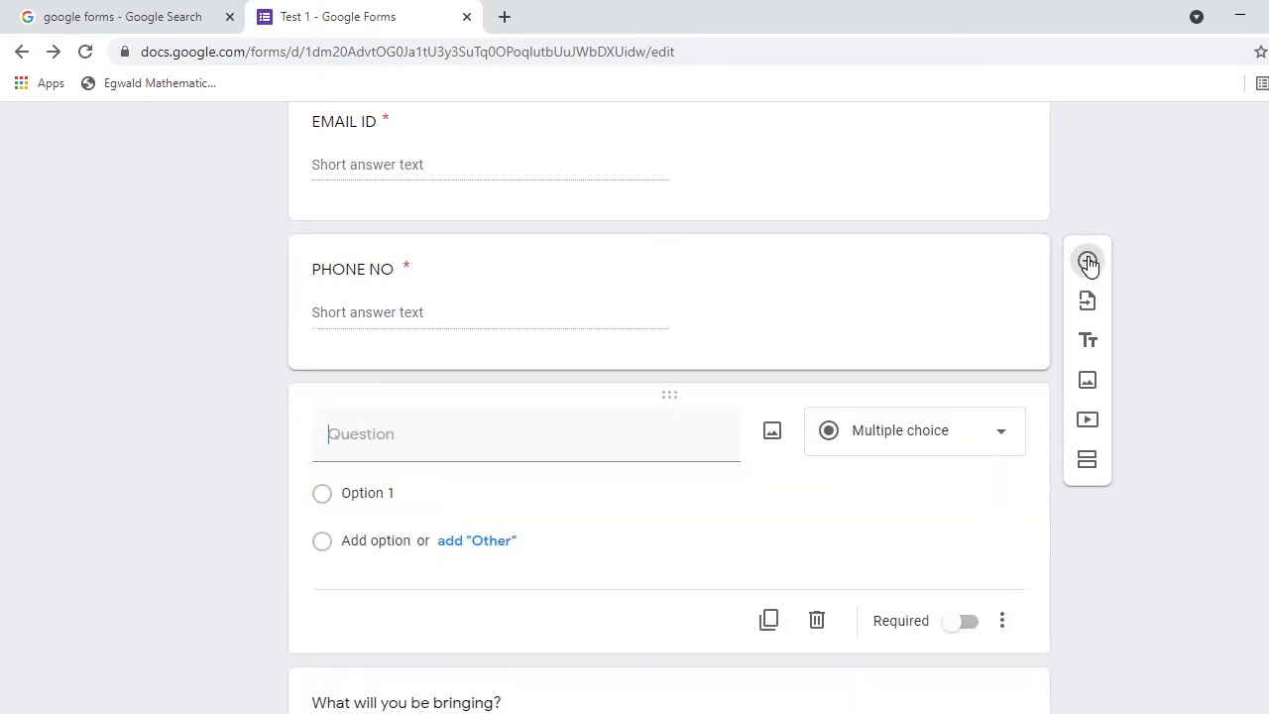
Keep the new question as Multiple choice and place the caret in its title.
{"action": "left_click", "coordinate": [1001, 436]}
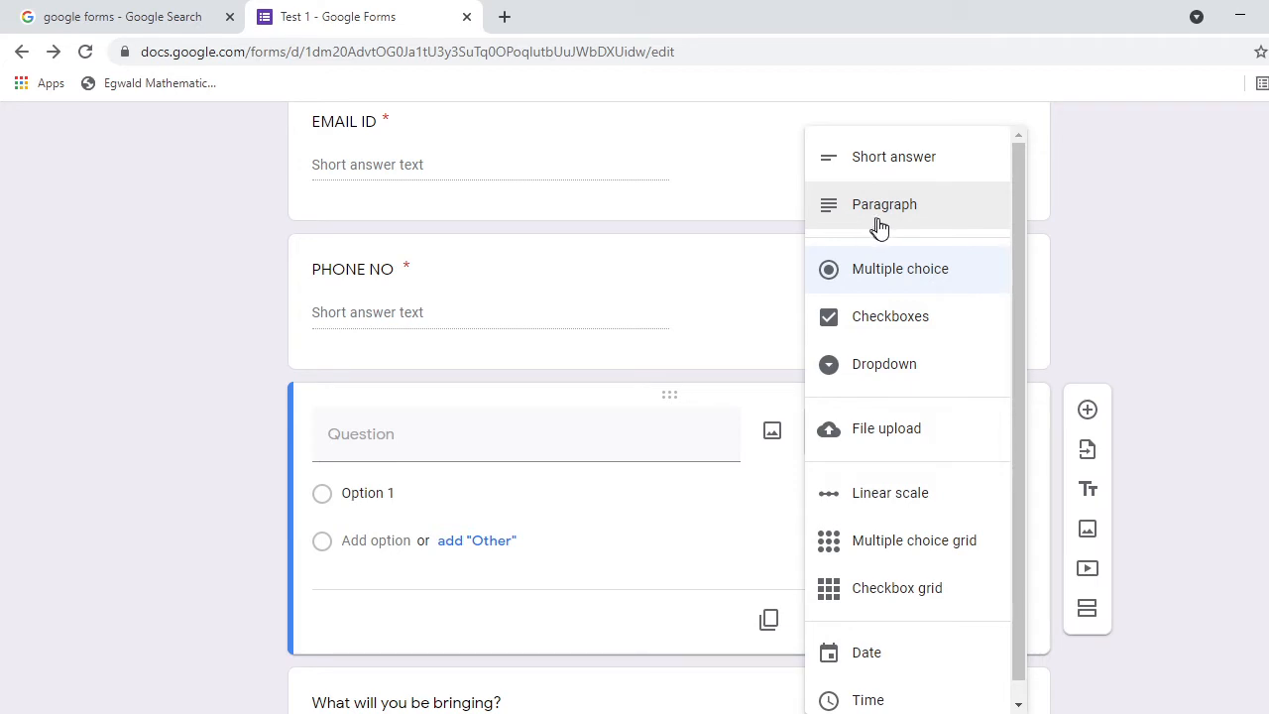
{"action": "left_click", "coordinate": [935, 269]}
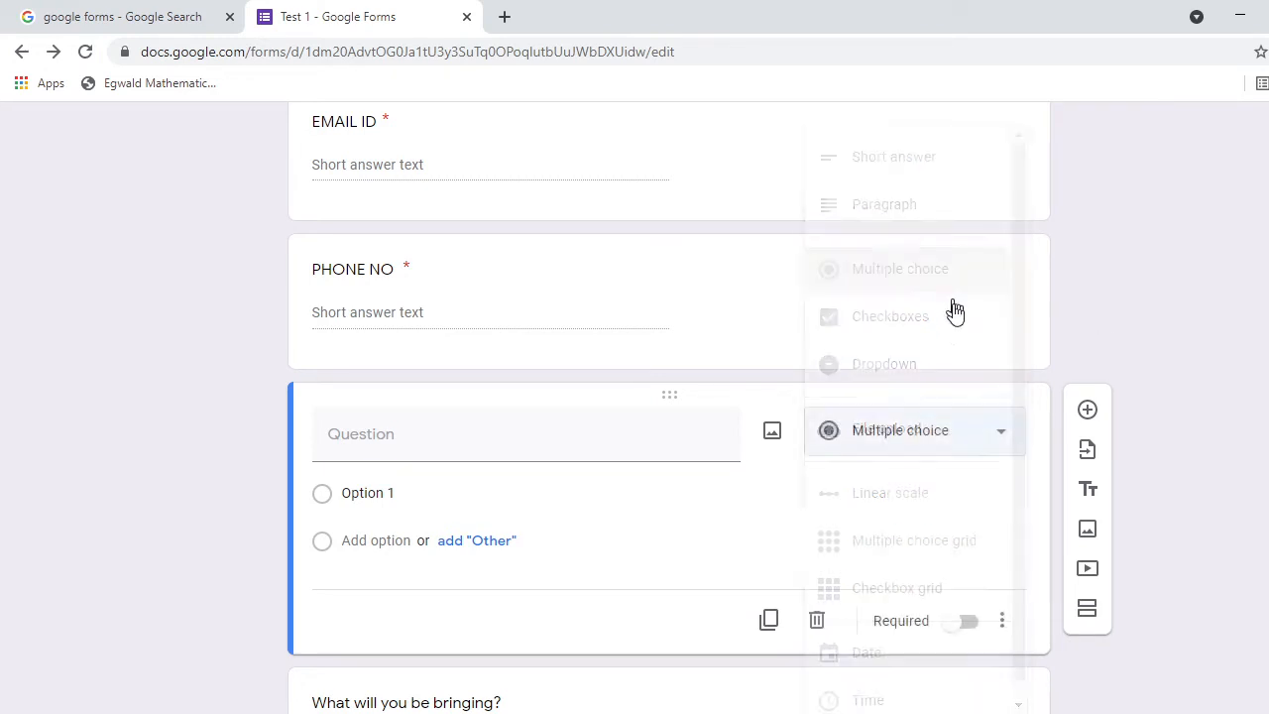
{"action": "left_click", "coordinate": [349, 438]}
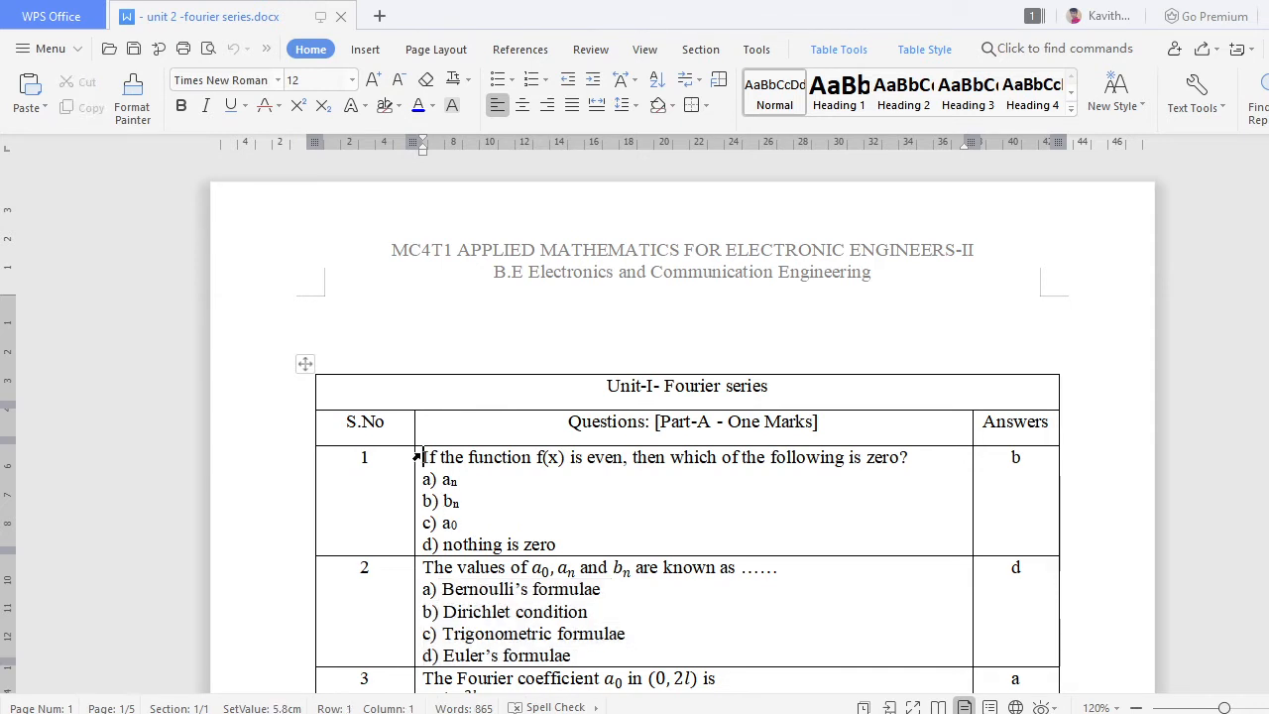
Copy question 1 from the Fourier document into the new question's title.
{"action": "left_click_drag", "start_coordinate": [425, 456], "coordinate": [935, 466]}
{"action": "key", "text": "ctrl+c"}
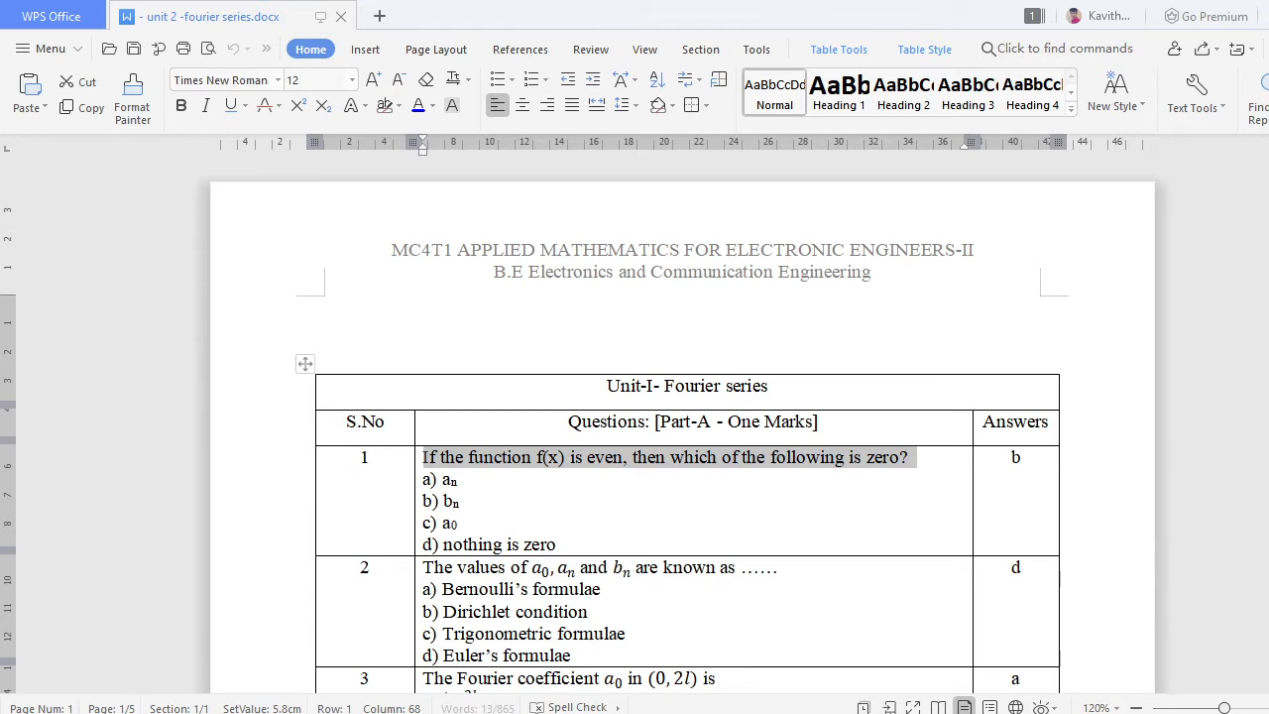
{"action": "mouse_move", "coordinate": [707, 711]}
{"action": "left_click", "coordinate": [772, 680]}
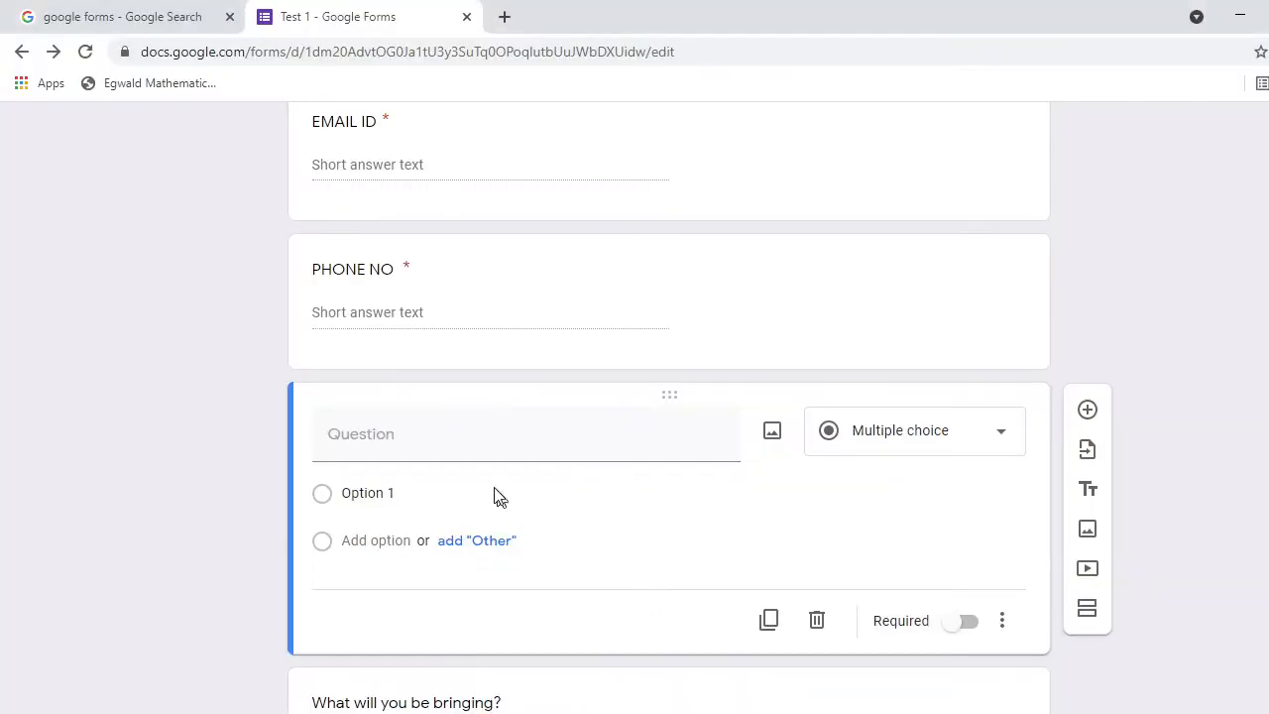
{"action": "left_click", "coordinate": [411, 448]}
{"action": "key", "text": "ctrl+v"}
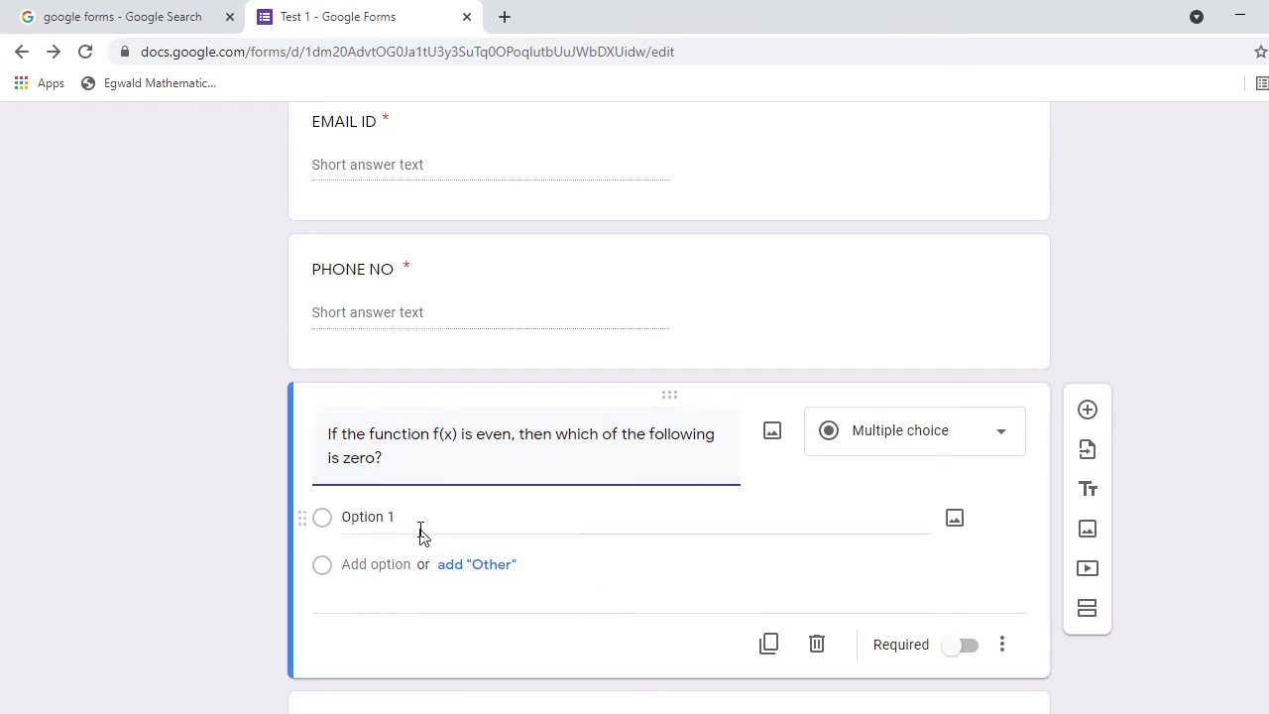
Copy question 1's four answer options a)–d) from the Fourier document.
{"action": "left_click", "coordinate": [731, 713]}
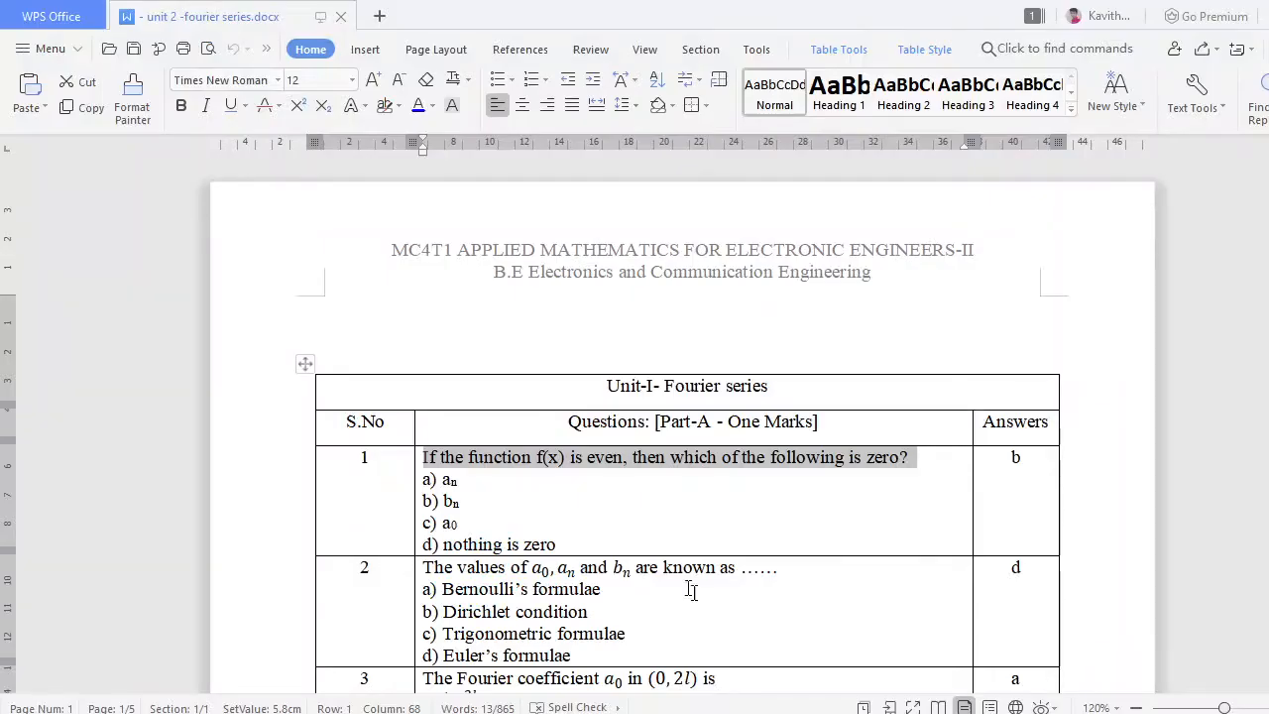
{"action": "left_click_drag", "start_coordinate": [441, 479], "coordinate": [575, 545]}
{"action": "key", "text": "ctrl+c"}
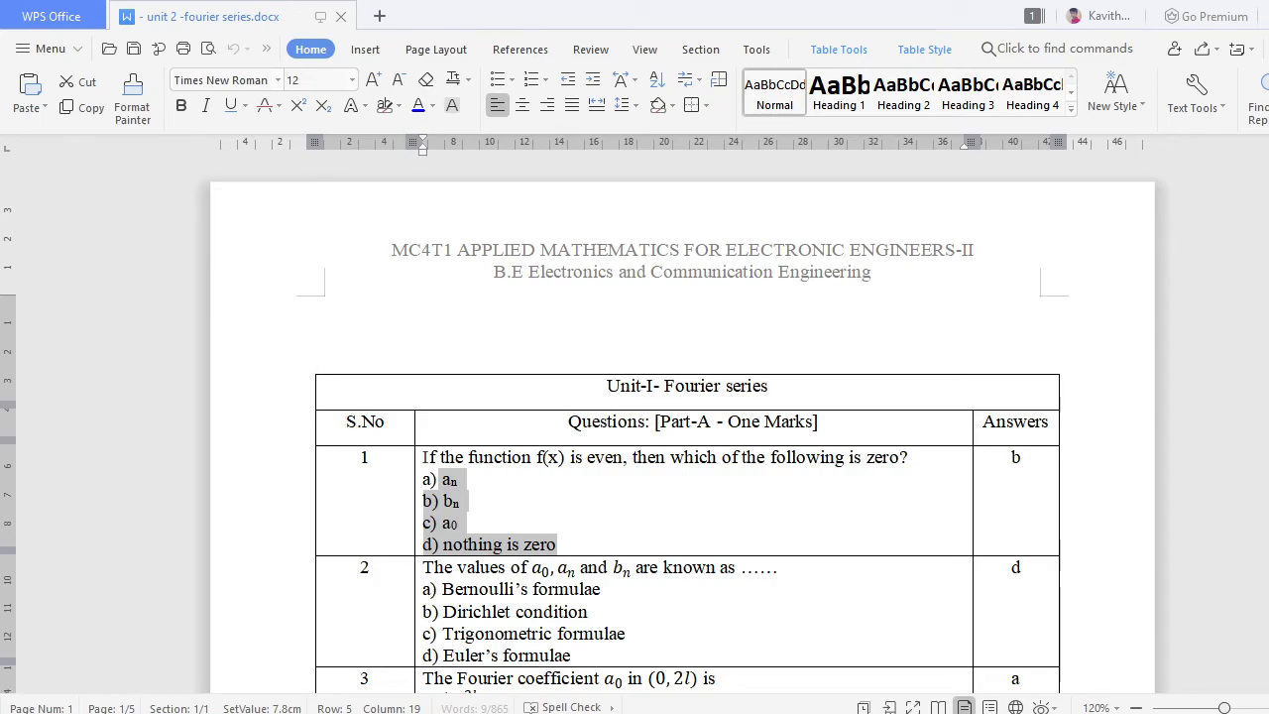
{"action": "left_click", "coordinate": [784, 684]}
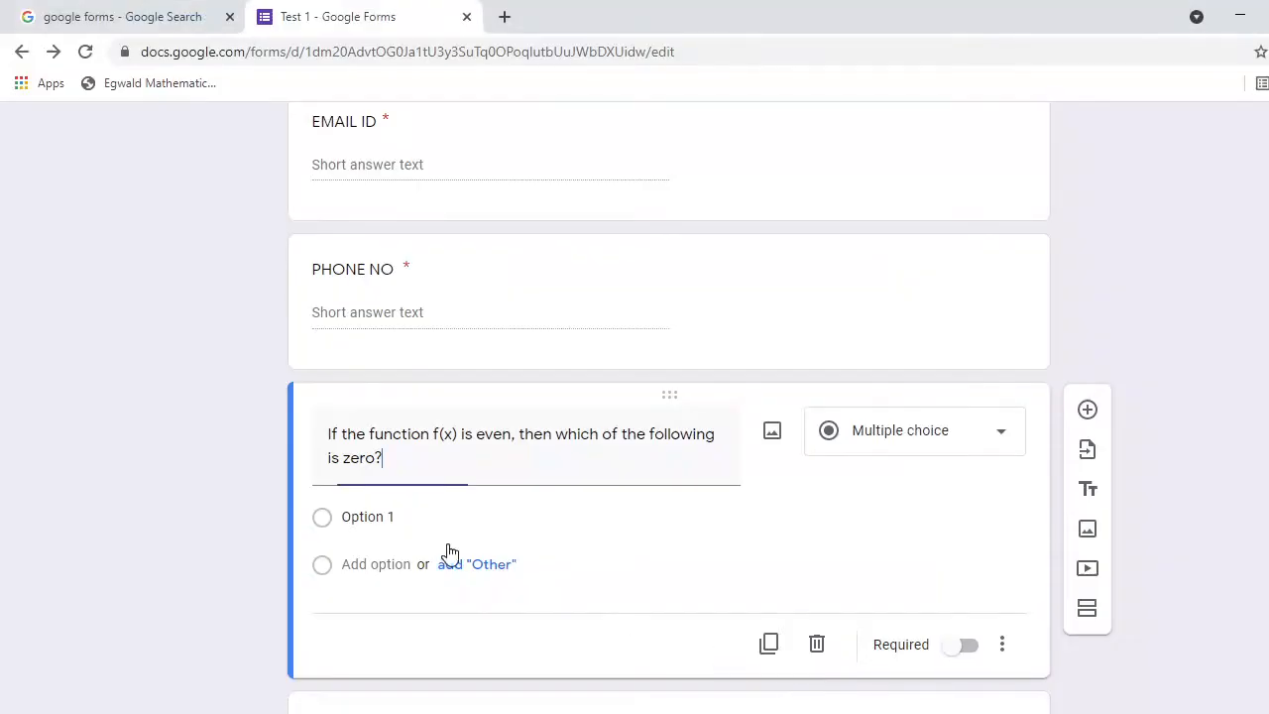
Paste the four answer options and remove their letter labels, leaving an, bn, a0, nothing is zero.
{"action": "left_click", "coordinate": [359, 512]}
{"action": "key", "text": "ctrl+v"}
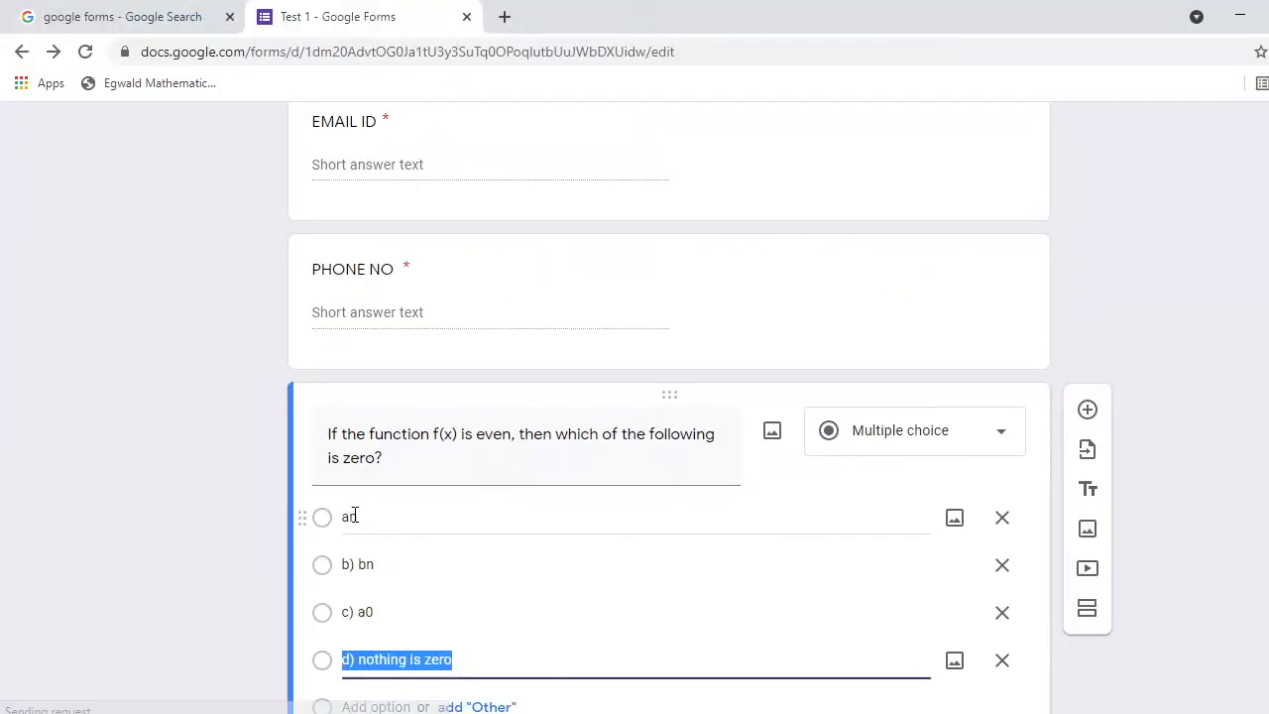
{"action": "left_click", "coordinate": [360, 566]}
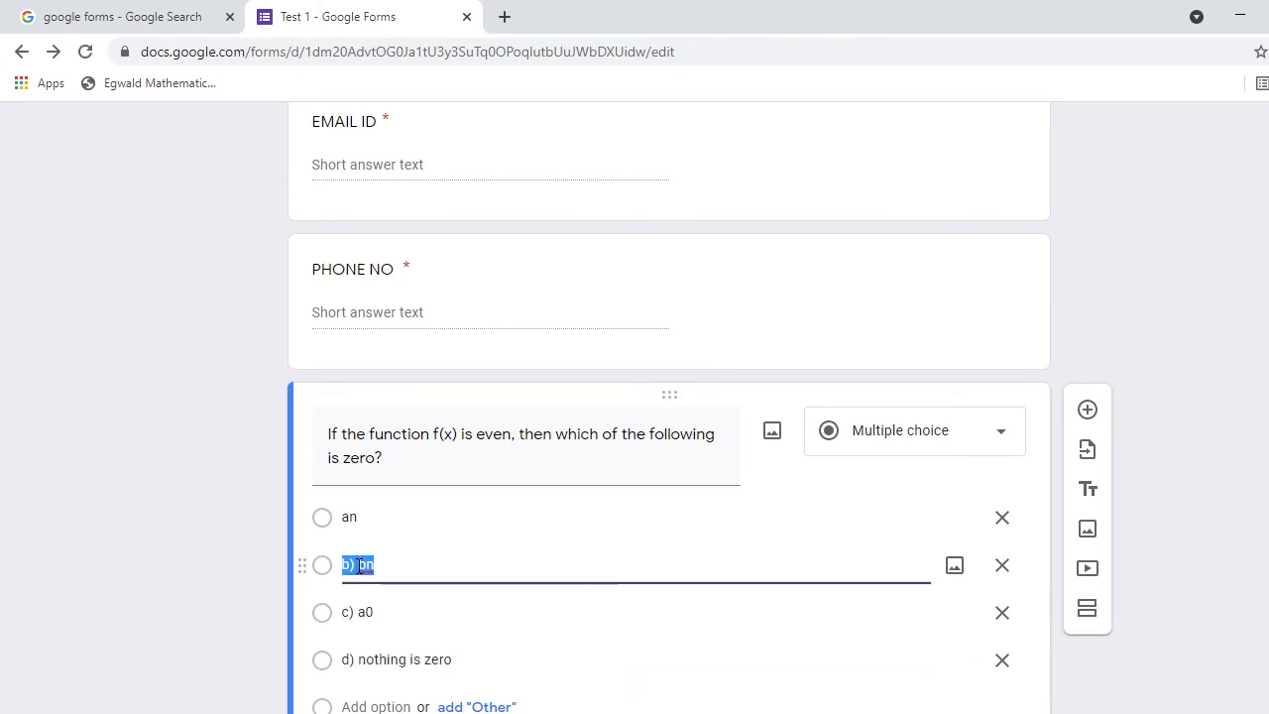
{"action": "left_click", "coordinate": [359, 565]}
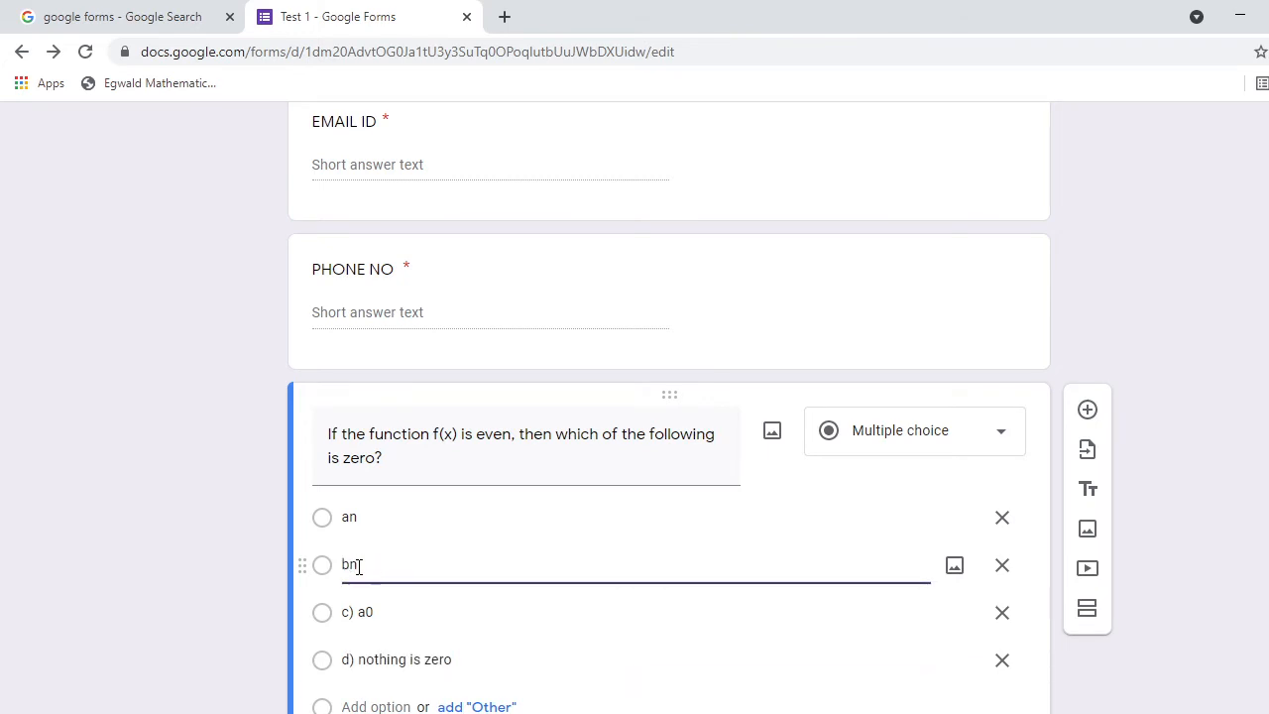
{"action": "left_click", "coordinate": [359, 612]}
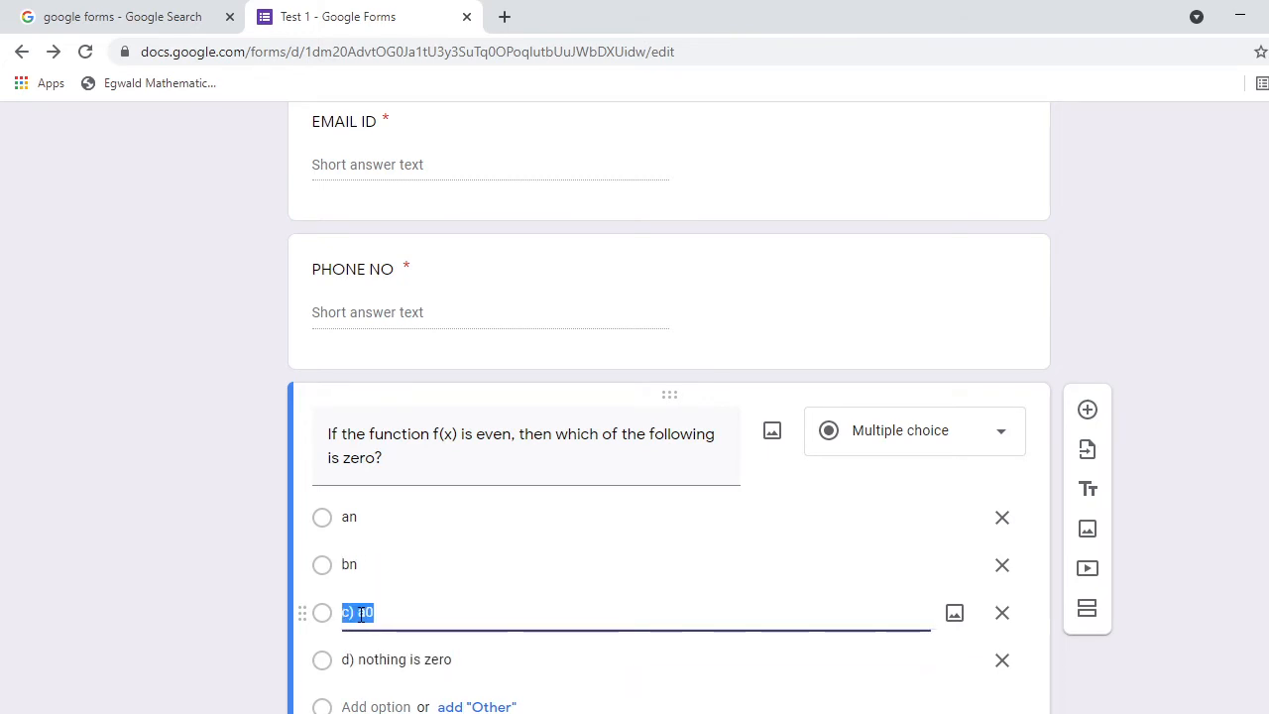
{"action": "left_click", "coordinate": [360, 613]}
{"action": "key", "text": "BackSpace"}
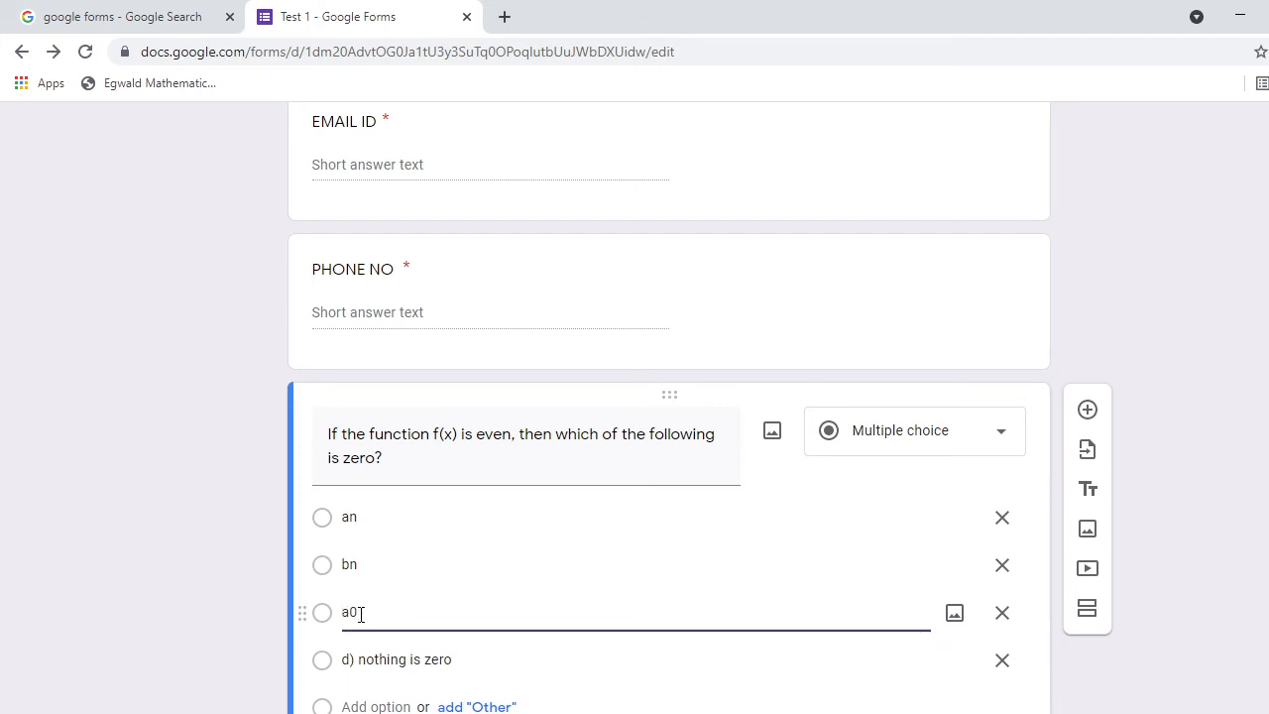
{"action": "left_click", "coordinate": [359, 658]}
{"action": "left_click", "coordinate": [359, 659]}
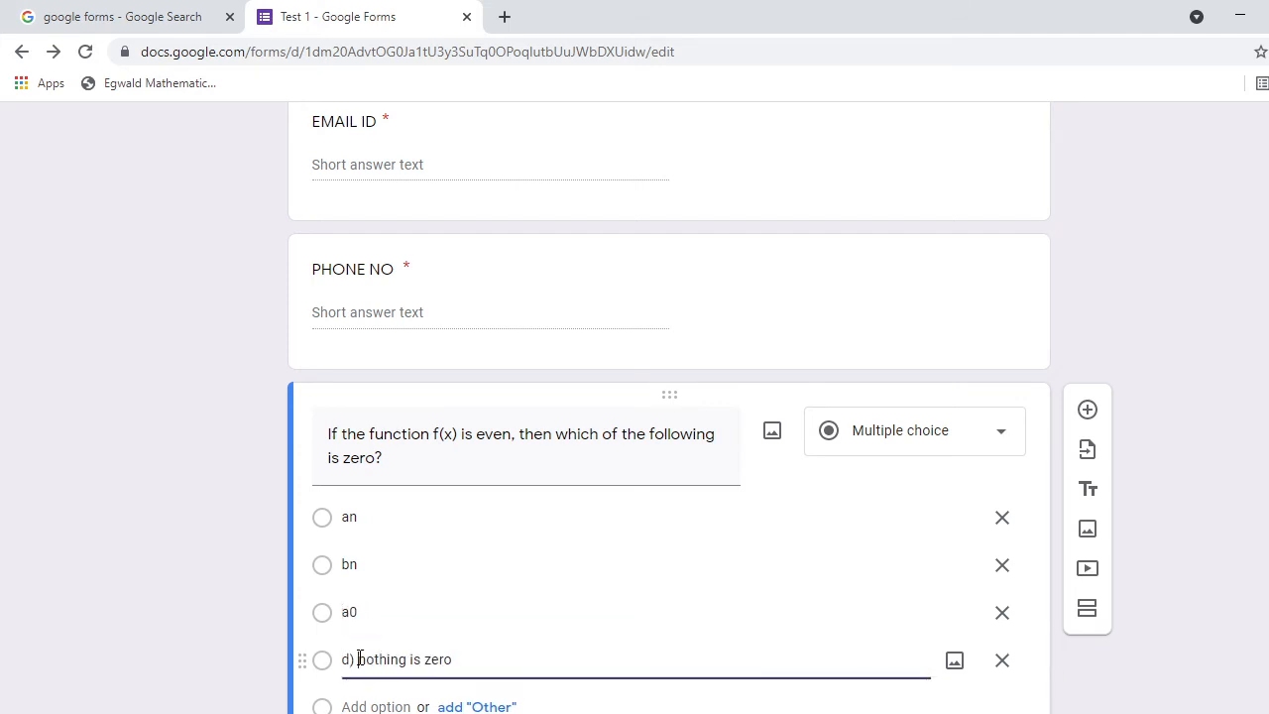
{"action": "key", "text": "BackSpace"}
{"action": "key", "text": "BackSpace"}
{"action": "key", "text": "BackSpace"}
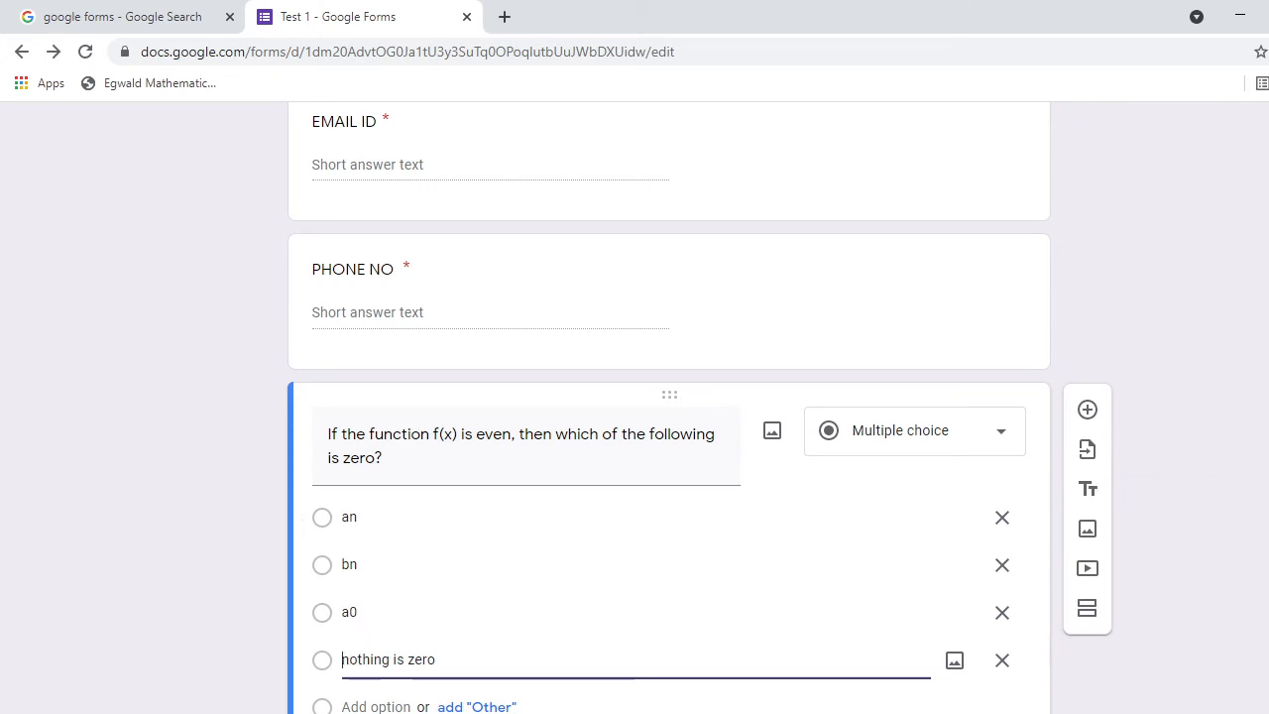
{"action": "scroll", "coordinate": [669, 446], "scroll_direction": "down", "scroll_amount": 1}
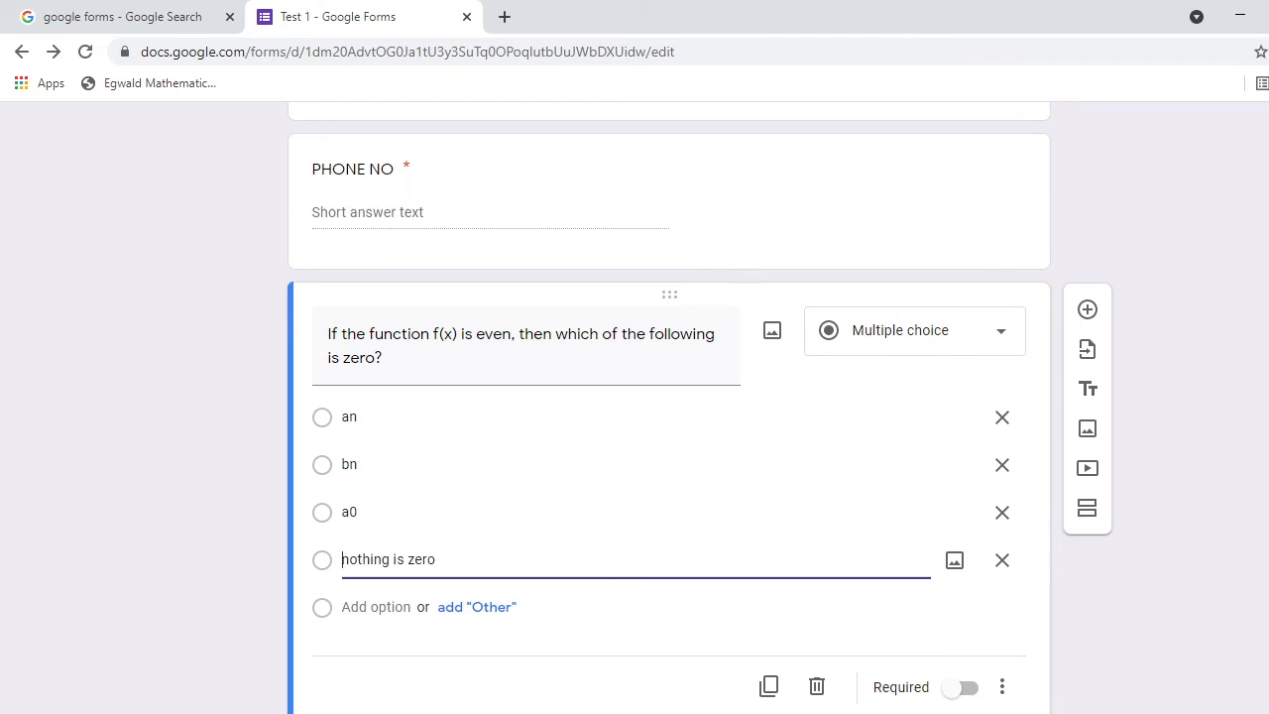
{"action": "scroll", "coordinate": [669, 397], "scroll_direction": "down", "scroll_amount": 2}
{"action": "scroll", "coordinate": [669, 396], "scroll_direction": "up", "scroll_amount": 1}
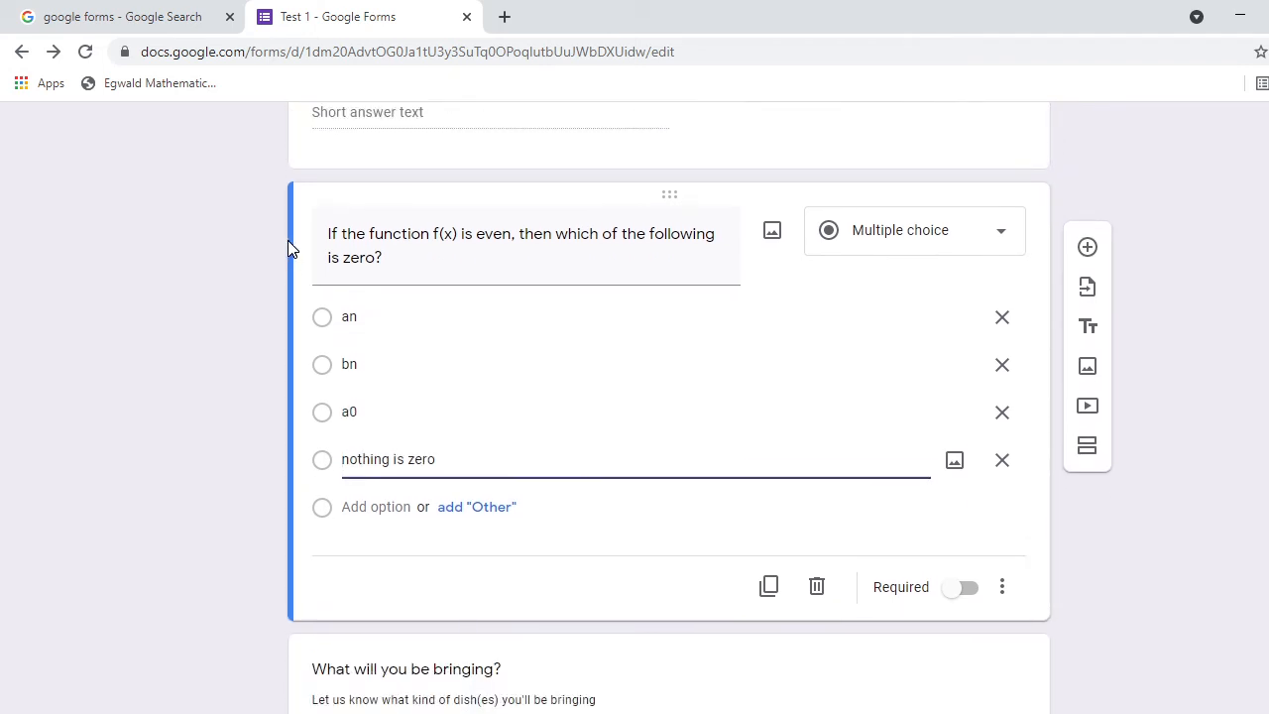
Prefix the question title with '1.' and return to the Fourier document.
{"action": "left_click", "coordinate": [328, 234]}
{"action": "key", "text": "ctrl+a"}
{"action": "left_click", "coordinate": [327, 234]}
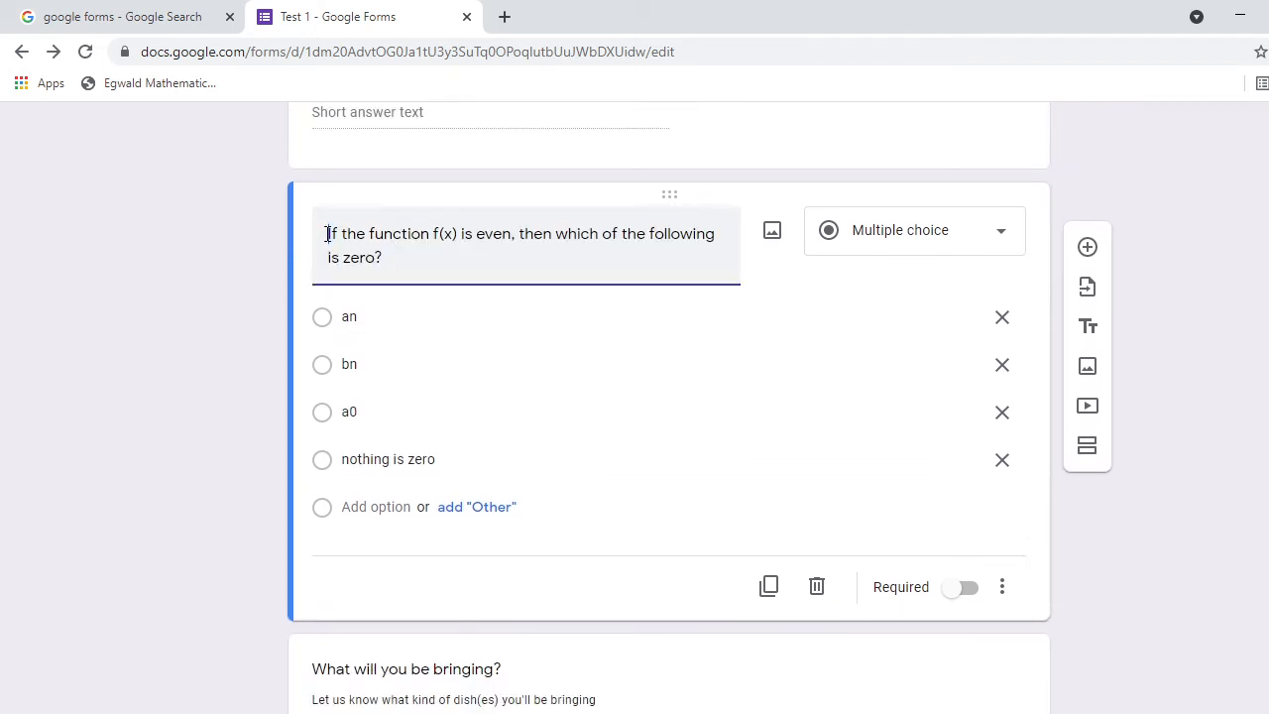
{"action": "type", "text": "1."}
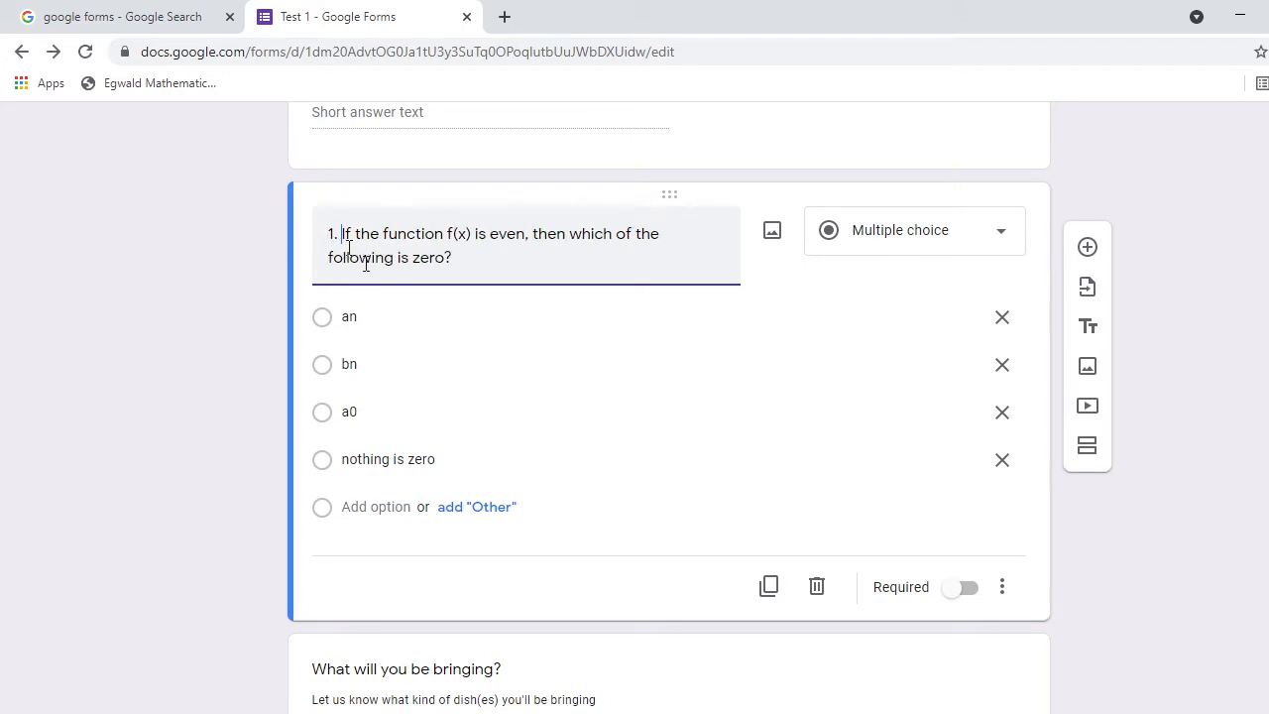
{"action": "key", "text": "alt+Tab"}
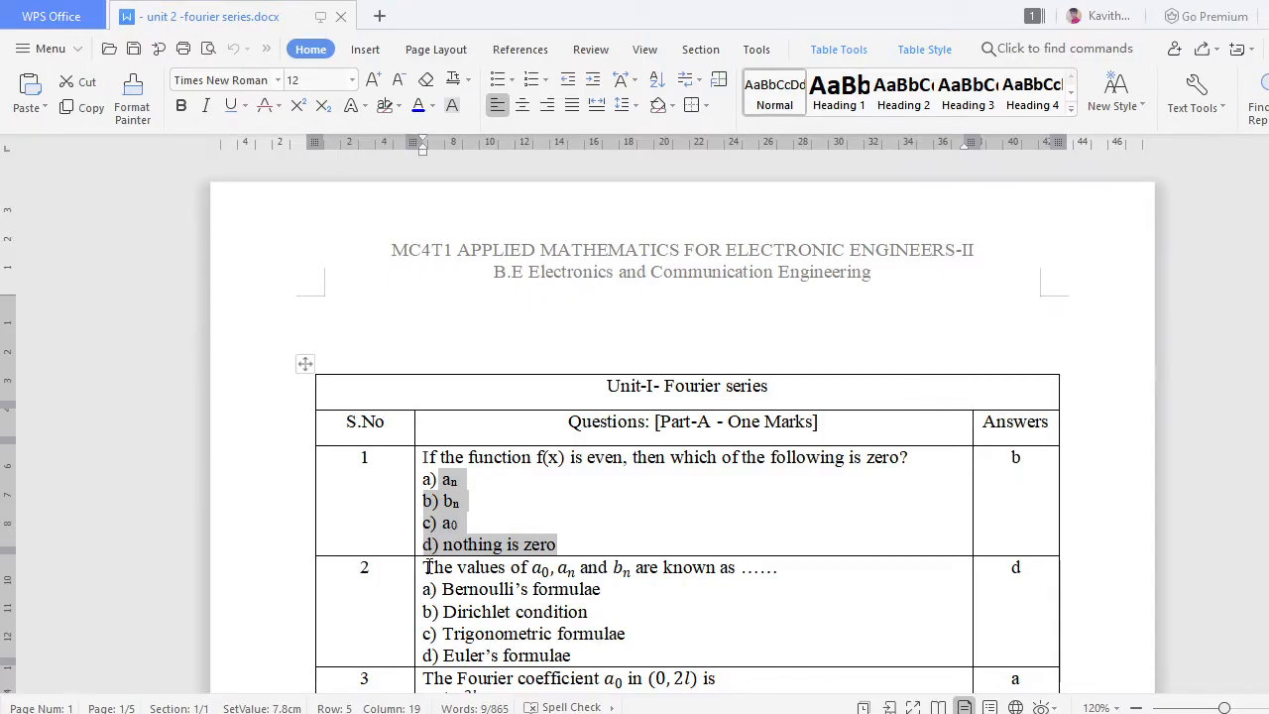
Copy question 2's first line from the Fourier series table and return to Google Forms.
{"action": "left_click_drag", "start_coordinate": [426, 567], "coordinate": [754, 573]}
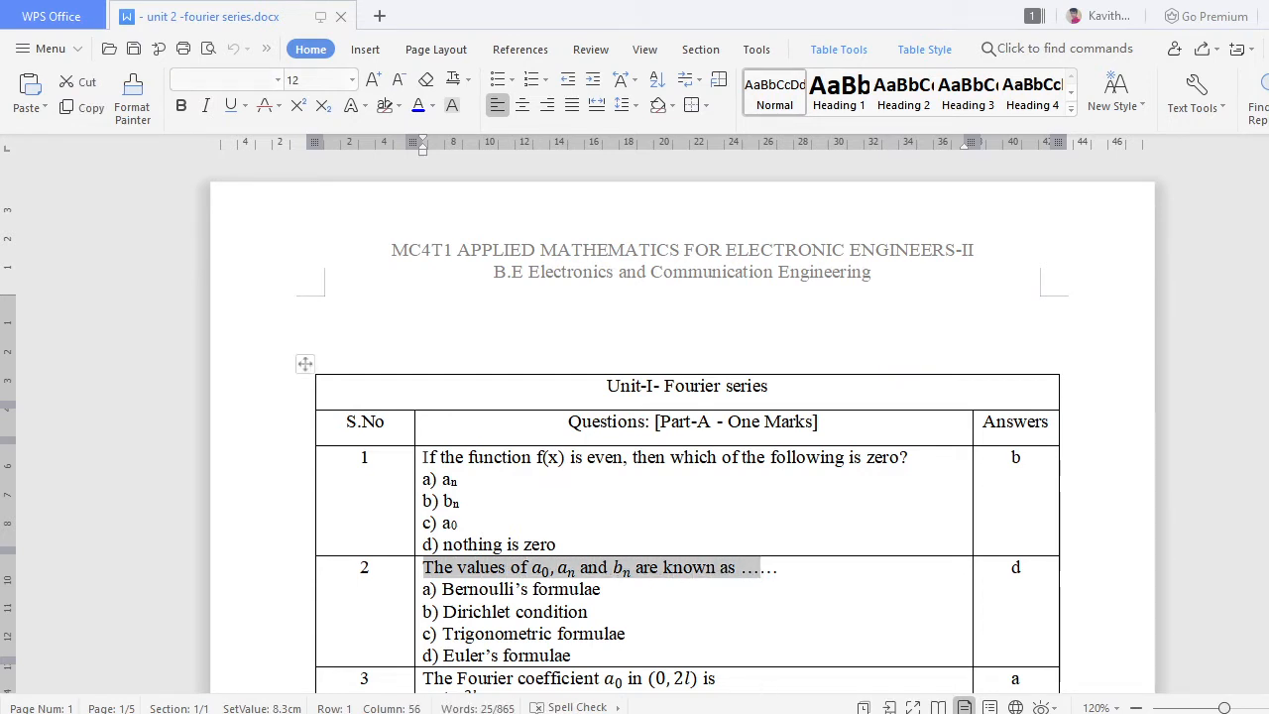
{"action": "mouse_move", "coordinate": [708, 712]}
{"action": "left_click", "coordinate": [759, 684]}
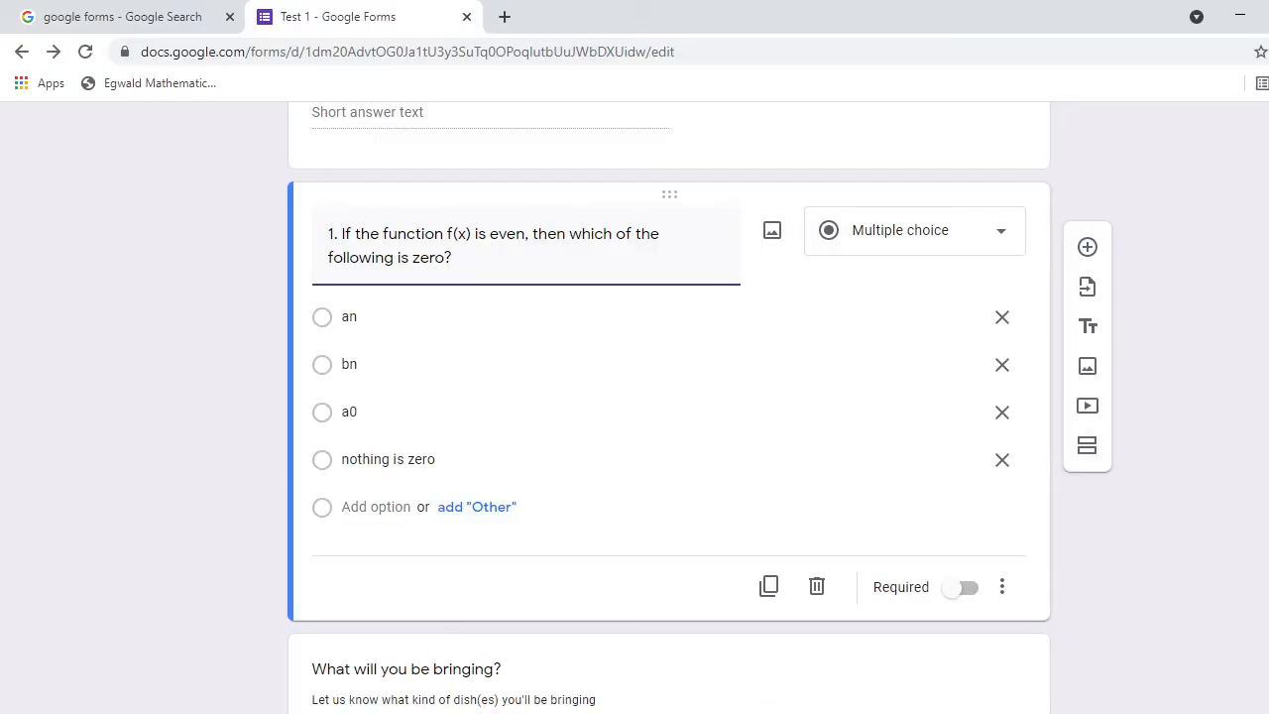
Paste question 2's text as the dish question's title and make it Multiple choice.
{"action": "scroll", "coordinate": [669, 397], "scroll_direction": "down", "scroll_amount": 2}
{"action": "scroll", "coordinate": [796, 504], "scroll_direction": "down", "scroll_amount": 2}
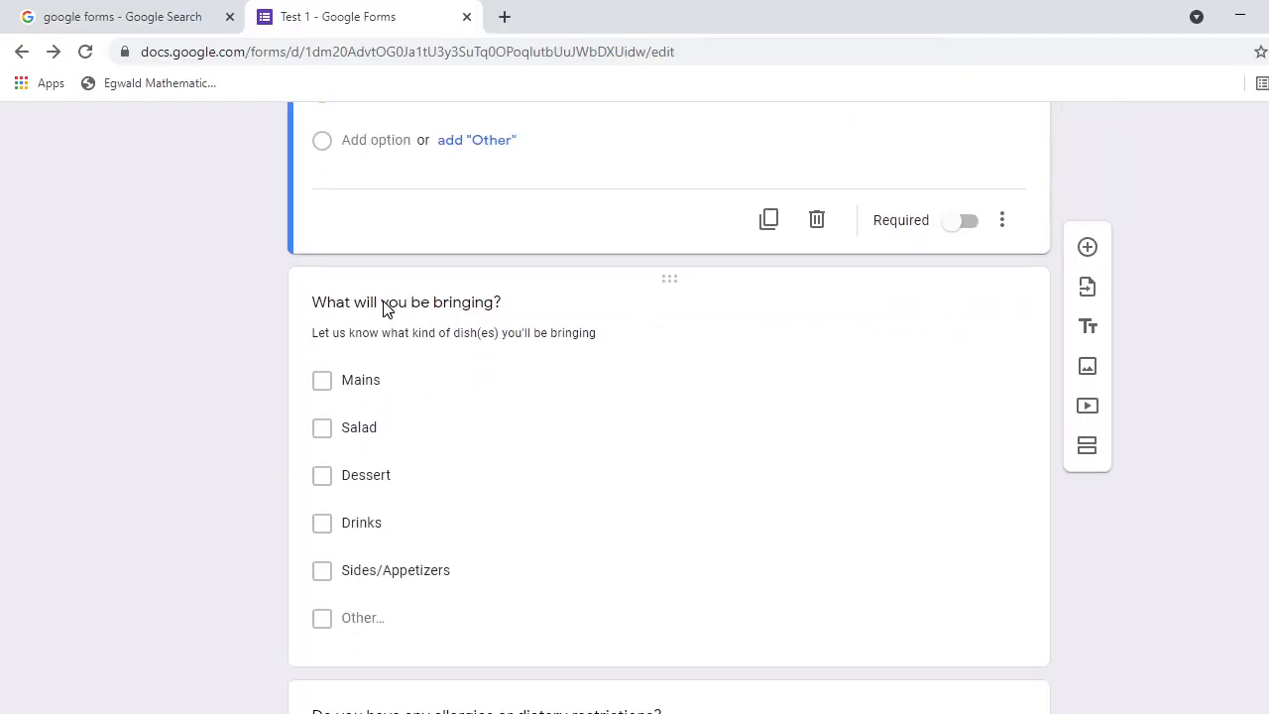
{"action": "left_click", "coordinate": [386, 309]}
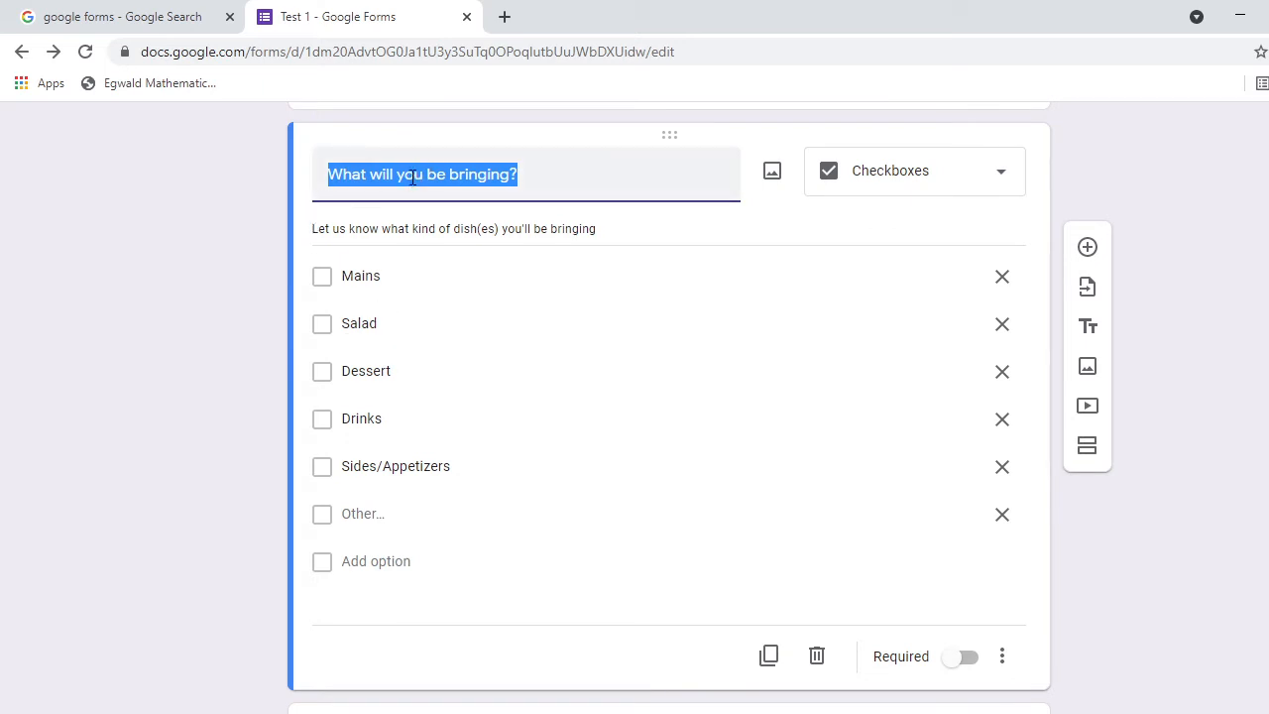
{"action": "type", "text": "The values of and  are known as ..."}
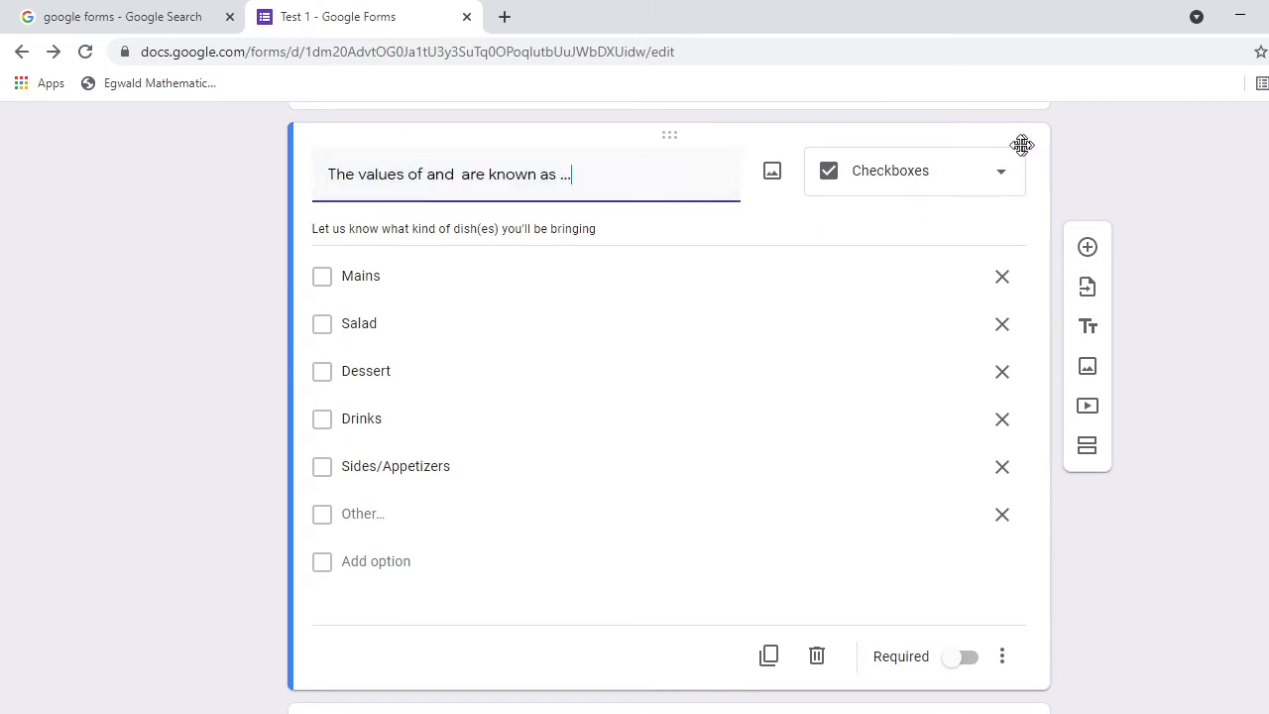
{"action": "left_click", "coordinate": [1001, 179]}
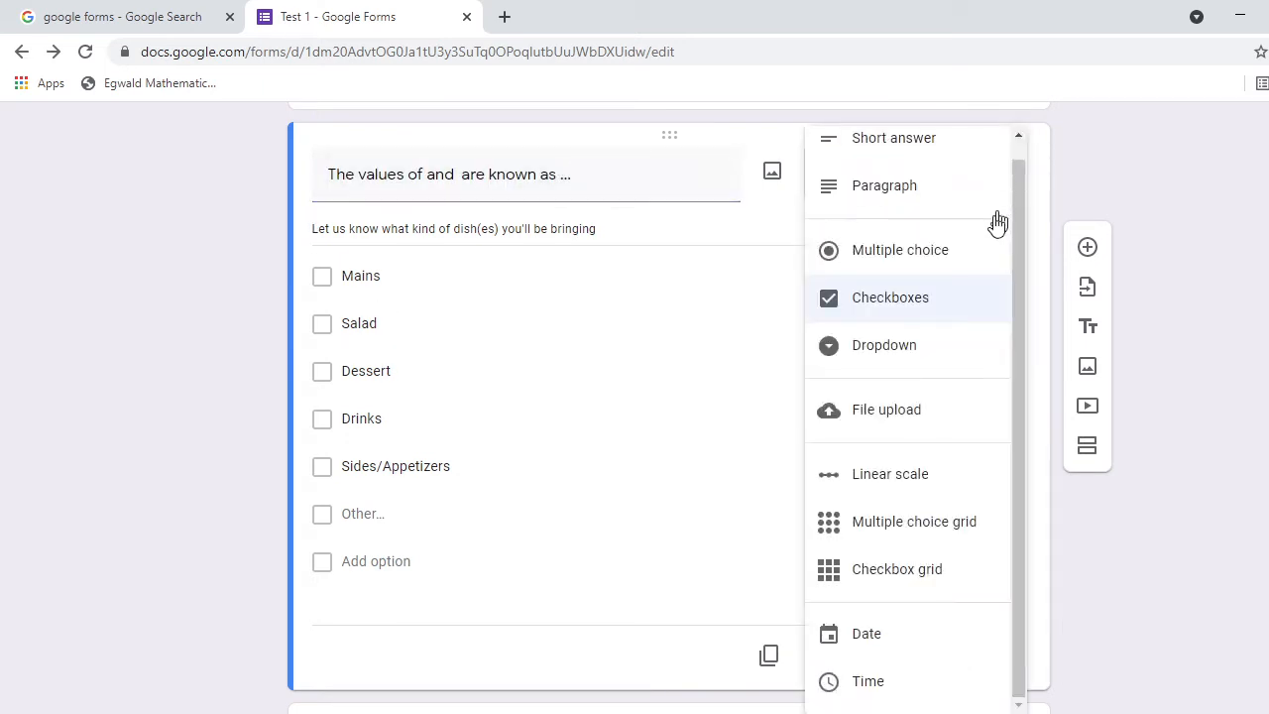
{"action": "left_click", "coordinate": [911, 260]}
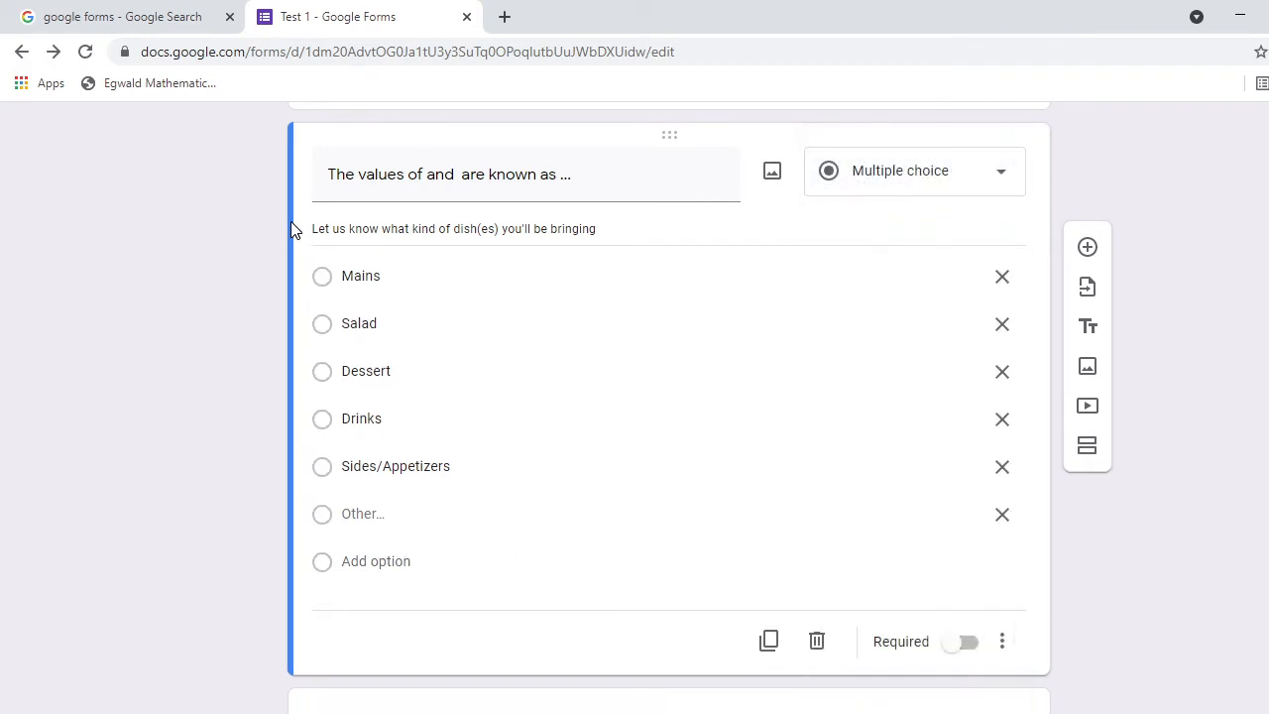
Delete the question's description and clear the 'Mains' option text.
{"action": "left_click_drag", "start_coordinate": [313, 228], "coordinate": [629, 229]}
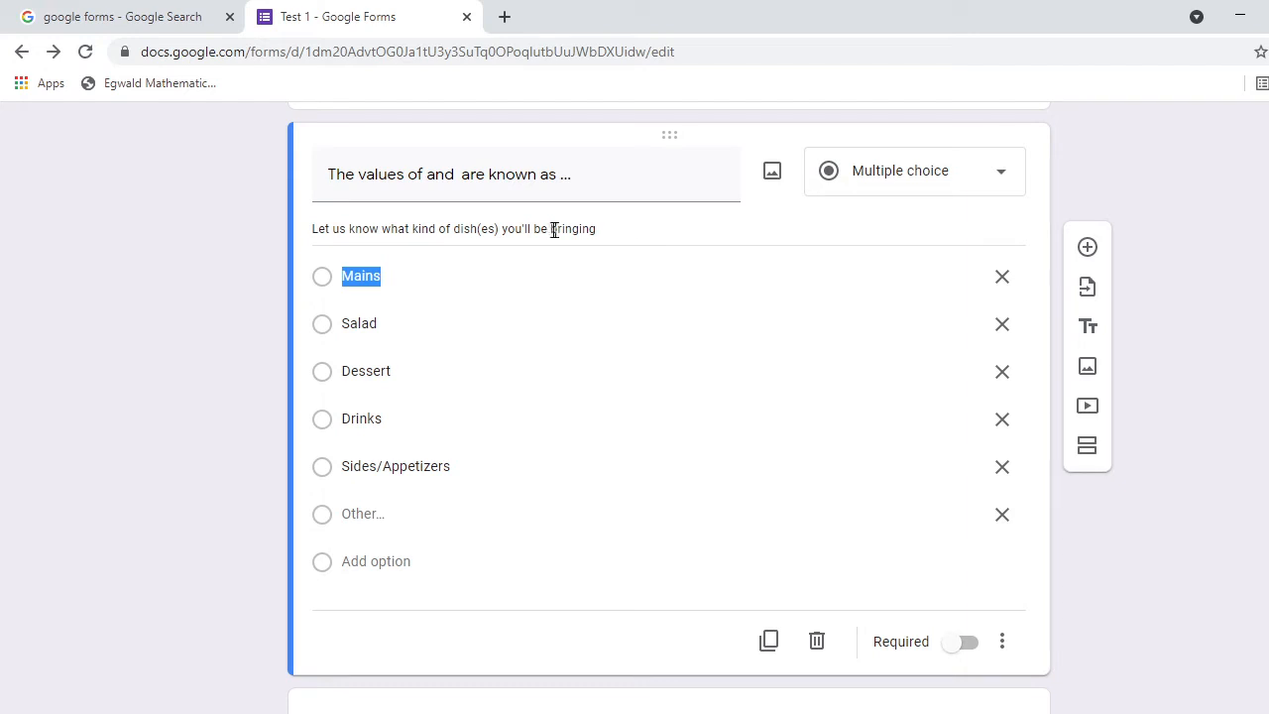
{"action": "triple_click", "coordinate": [317, 227]}
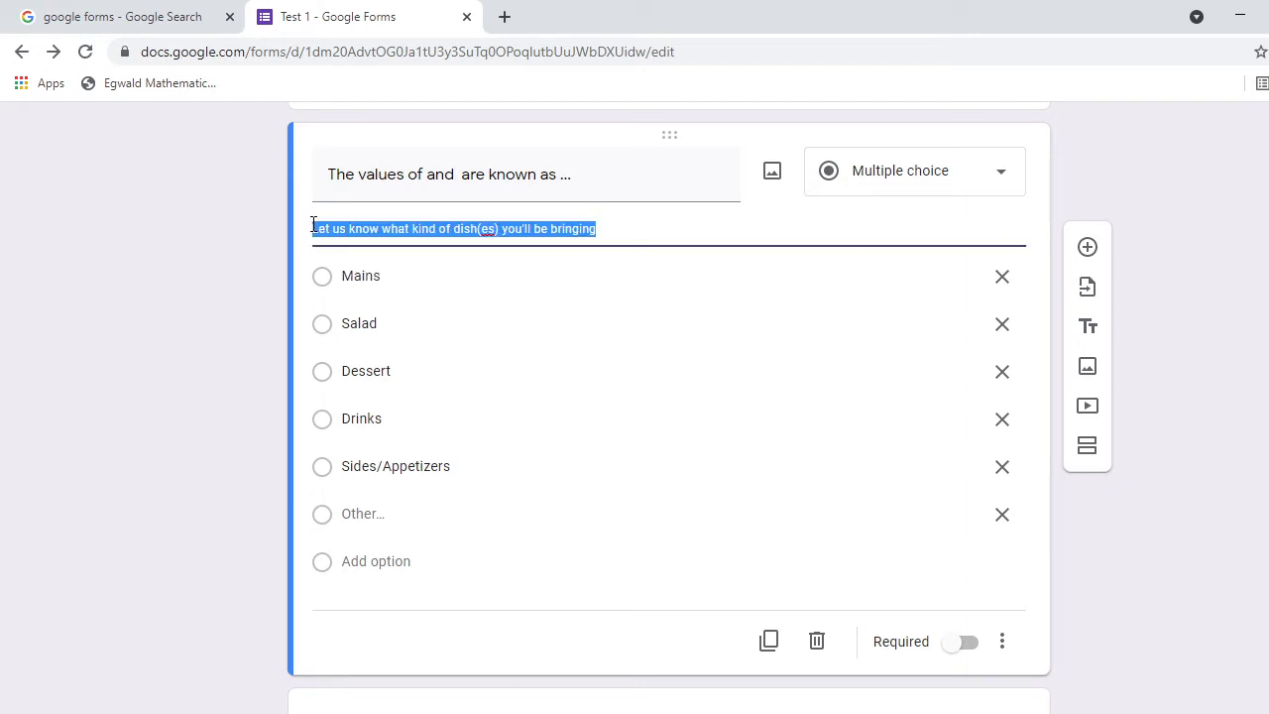
{"action": "key", "text": "BackSpace"}
{"action": "key", "text": "BackSpace"}
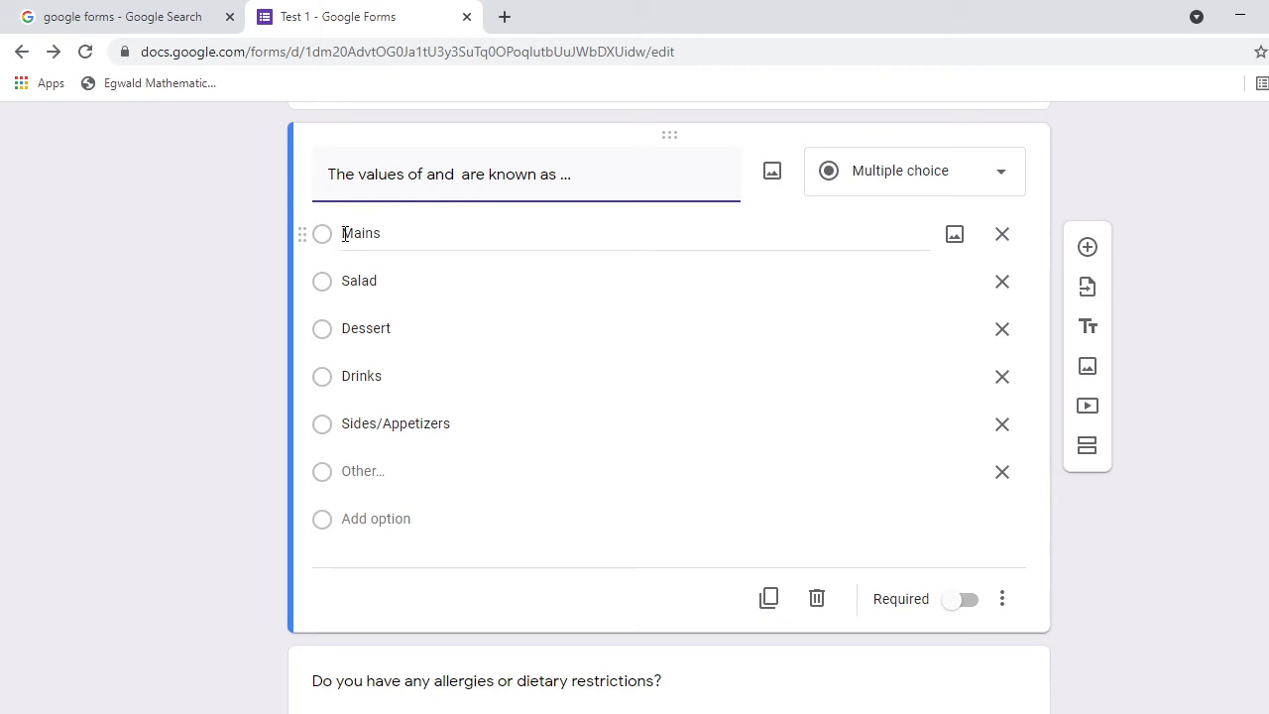
{"action": "left_click", "coordinate": [344, 233]}
{"action": "key", "text": "BackSpace"}
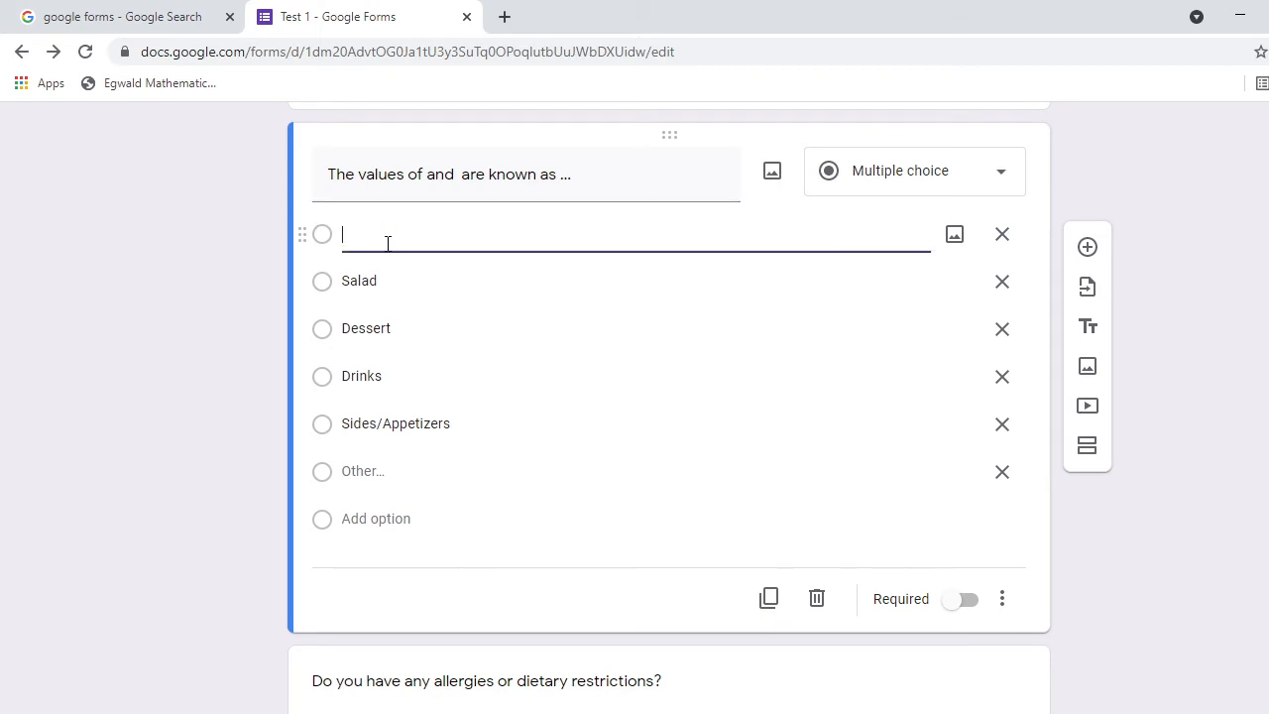
{"action": "key", "text": "alt+Tab"}
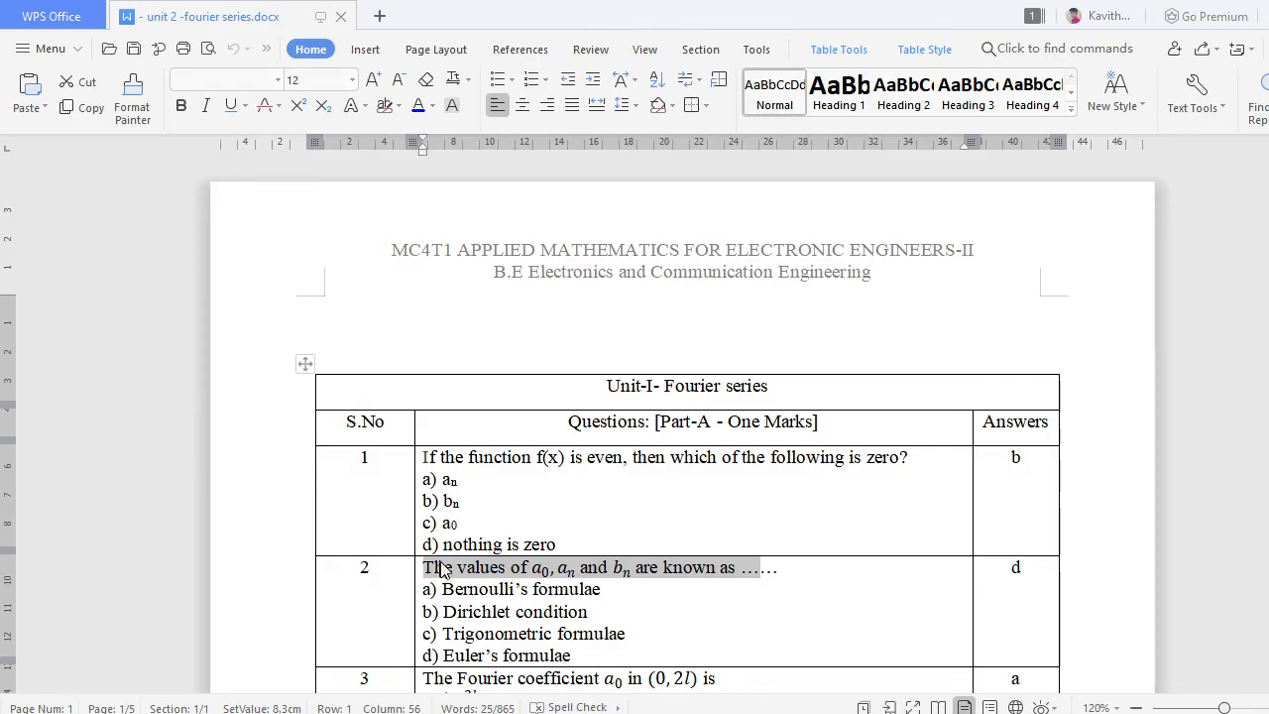
Copy question 2's four options, Bernoulli's formulae through Euler's formulae, and return to the form.
{"action": "left_click_drag", "start_coordinate": [442, 588], "coordinate": [646, 658]}
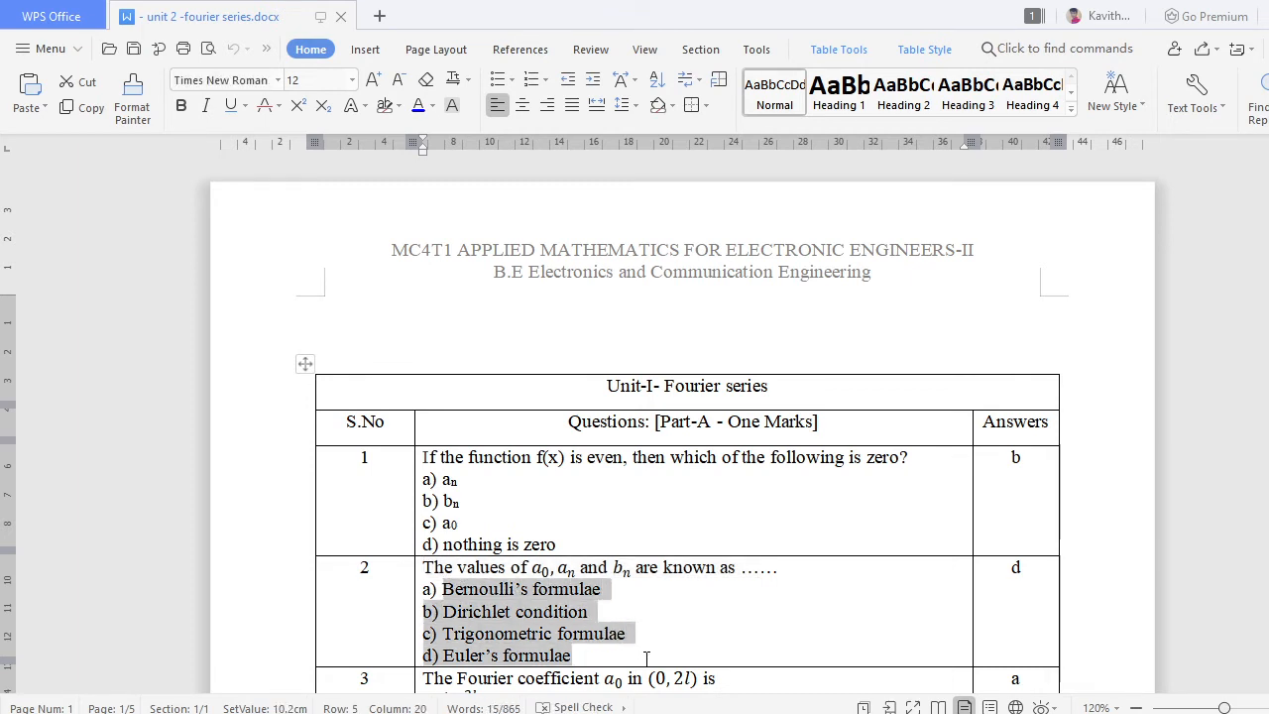
{"action": "right_click", "coordinate": [499, 598]}
{"action": "right_click", "coordinate": [483, 605]}
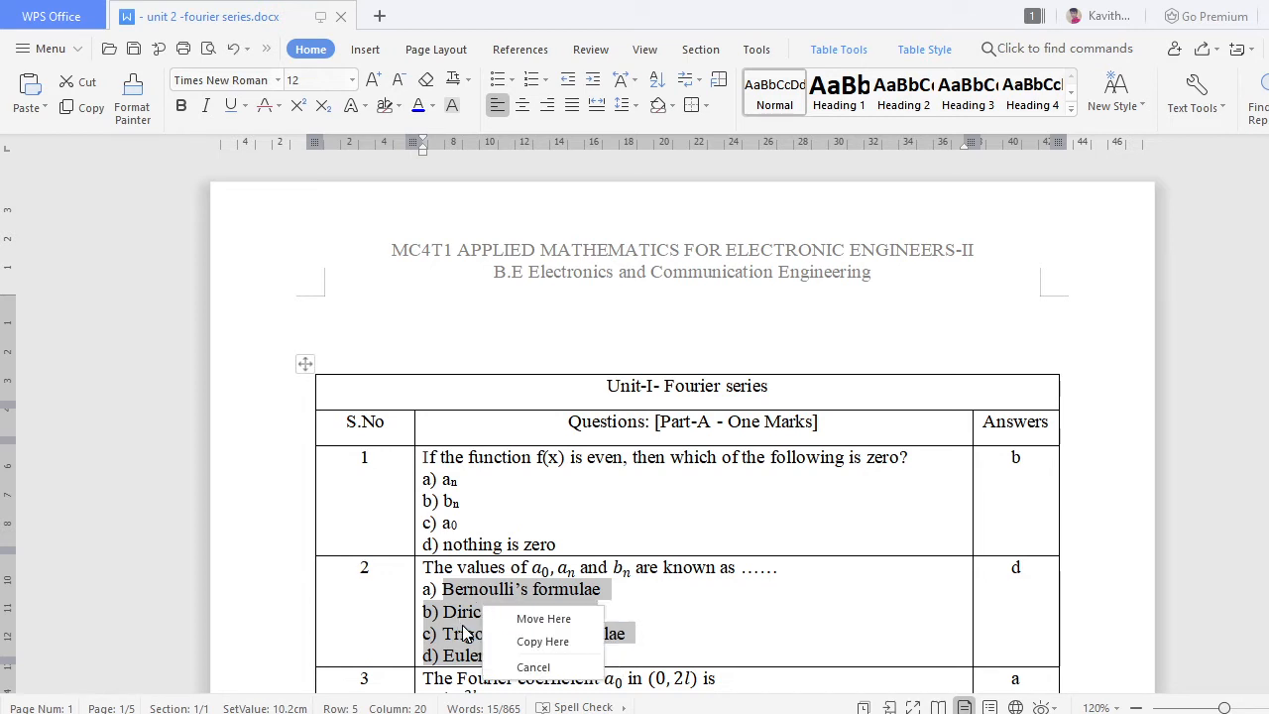
{"action": "left_click", "coordinate": [463, 628]}
{"action": "left_click_drag", "start_coordinate": [440, 589], "coordinate": [595, 658]}
{"action": "key", "text": "ctrl+c"}
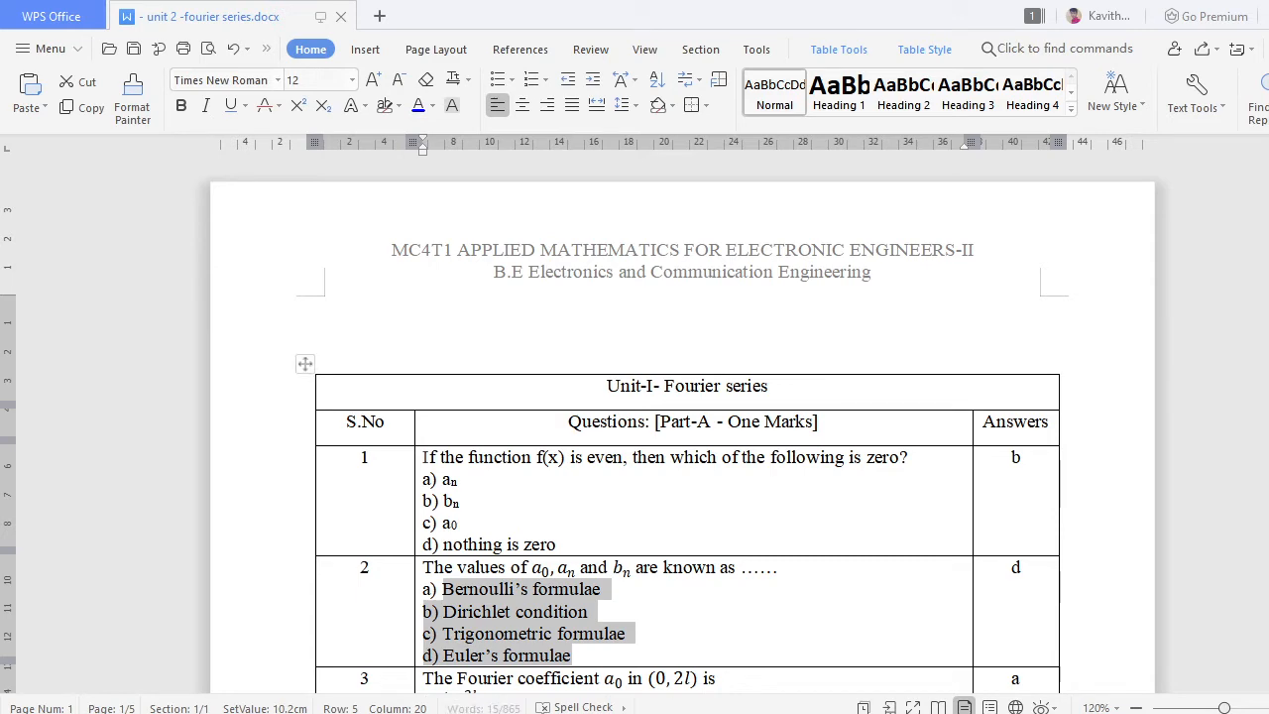
{"action": "mouse_move", "coordinate": [694, 713]}
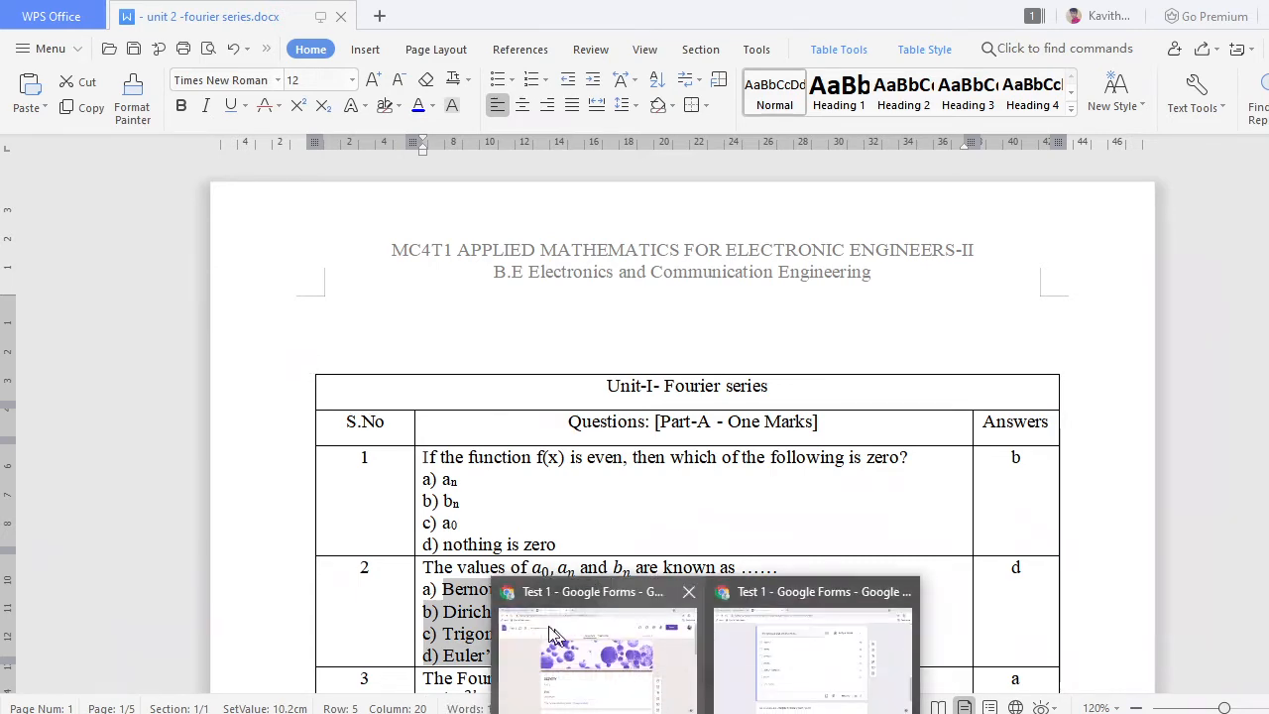
{"action": "left_click", "coordinate": [767, 650]}
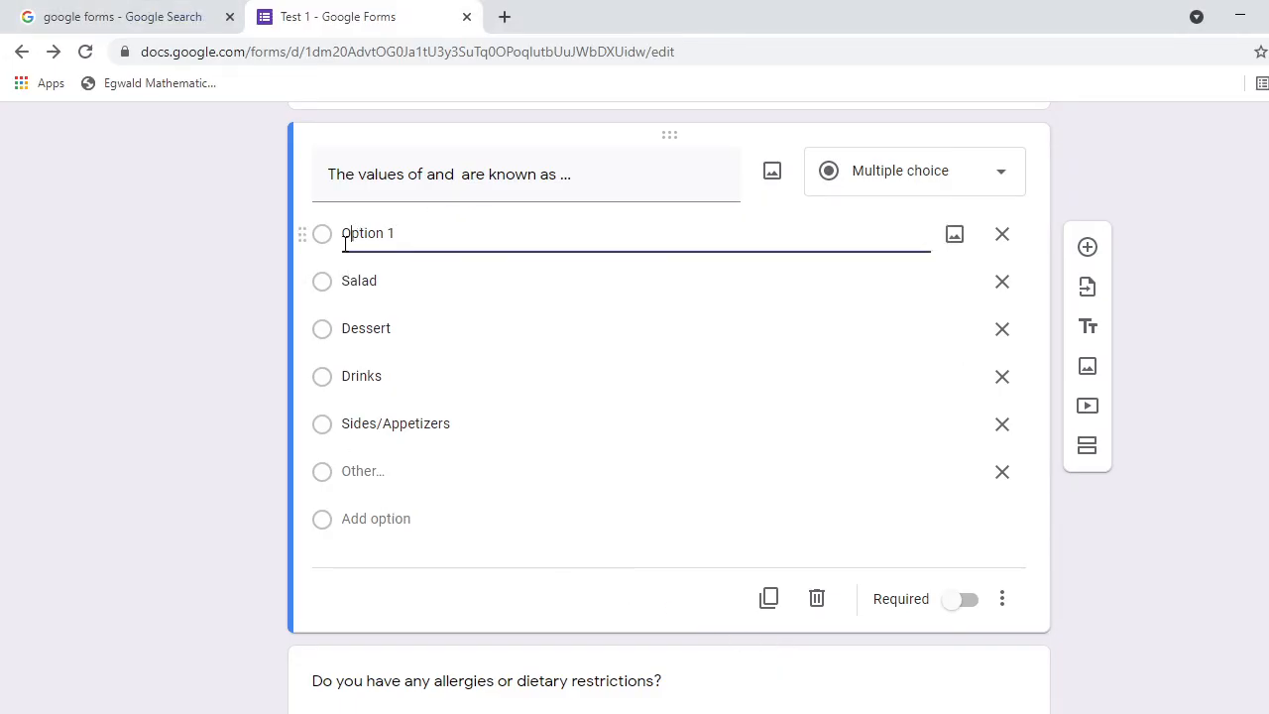
Paste the four Fourier options into Option 1 and strip their b), c), d) prefixes.
{"action": "left_click_drag", "start_coordinate": [343, 228], "coordinate": [385, 228]}
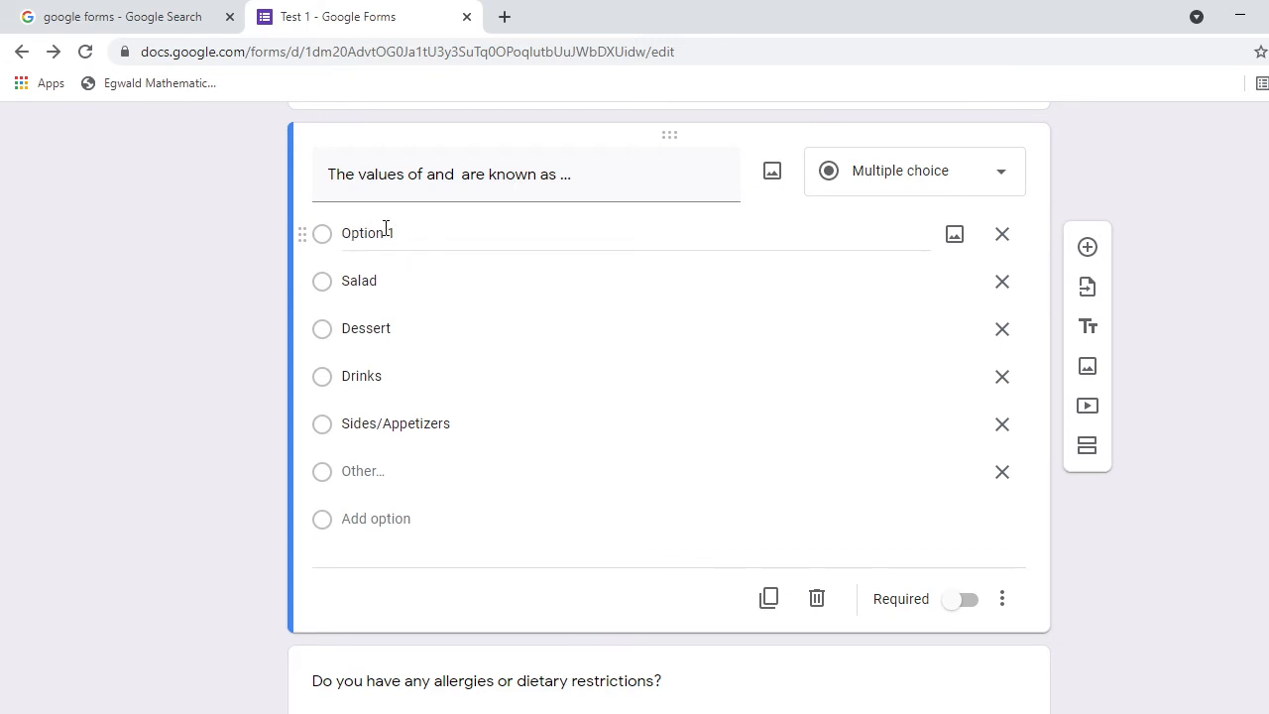
{"action": "left_click", "coordinate": [408, 234]}
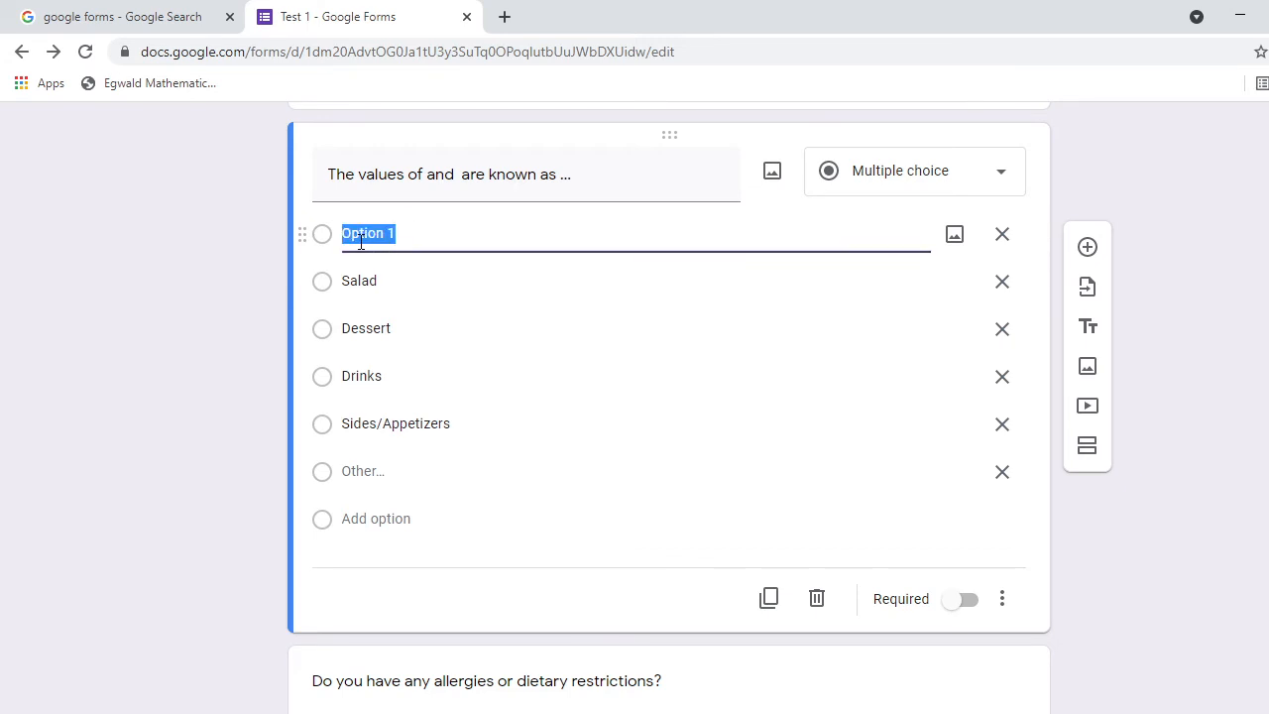
{"action": "key", "text": "ctrl+v"}
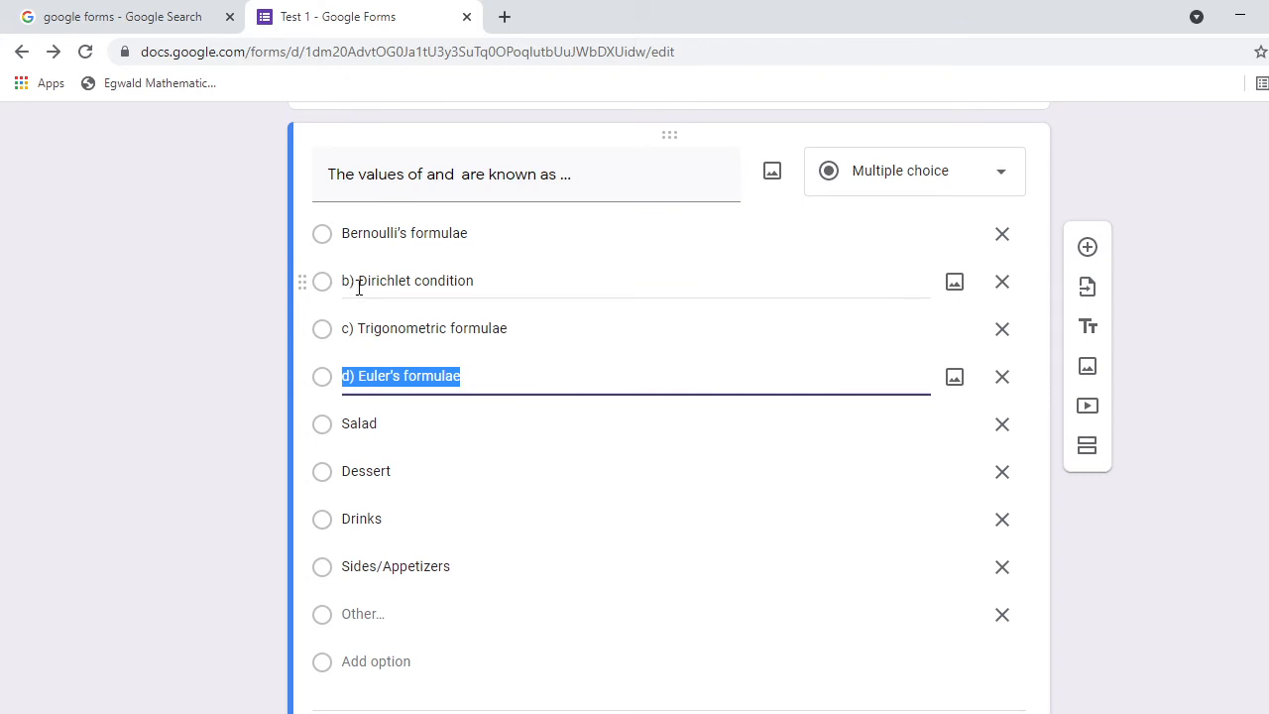
{"action": "left_click", "coordinate": [359, 286]}
{"action": "left_click", "coordinate": [359, 282]}
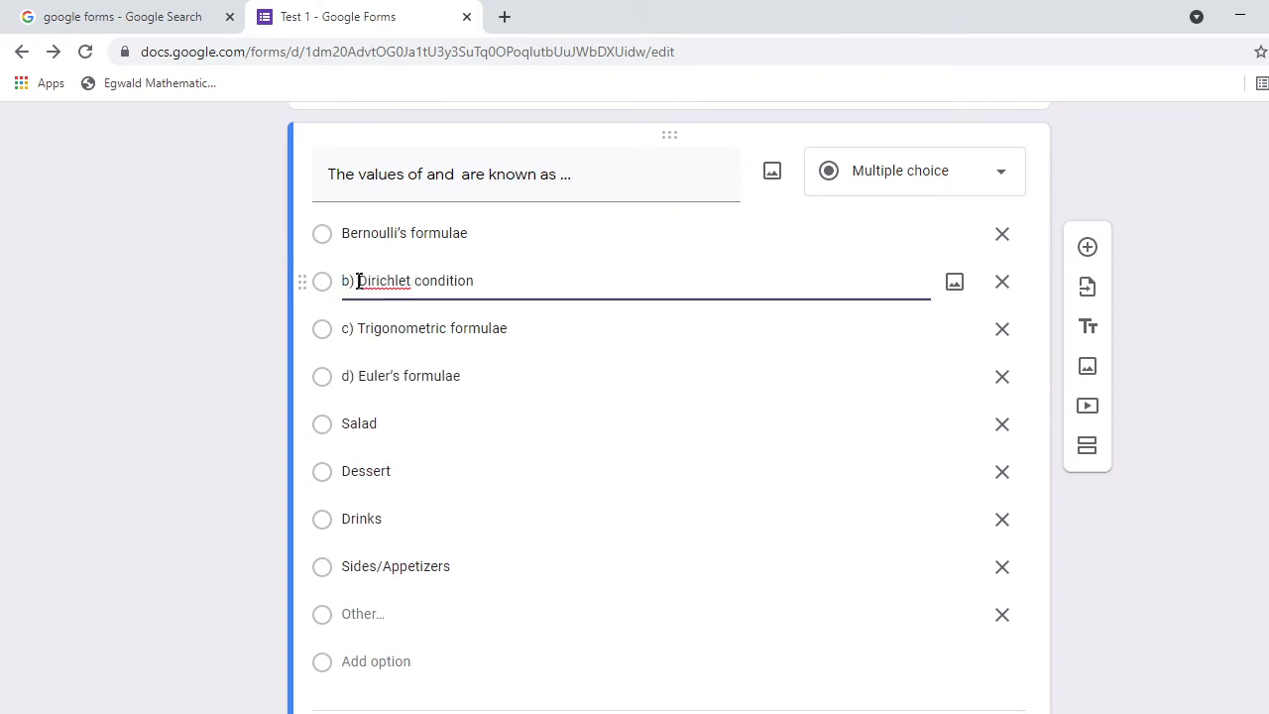
{"action": "key", "text": "BackSpace"}
{"action": "key", "text": "BackSpace"}
{"action": "key", "text": "BackSpace"}
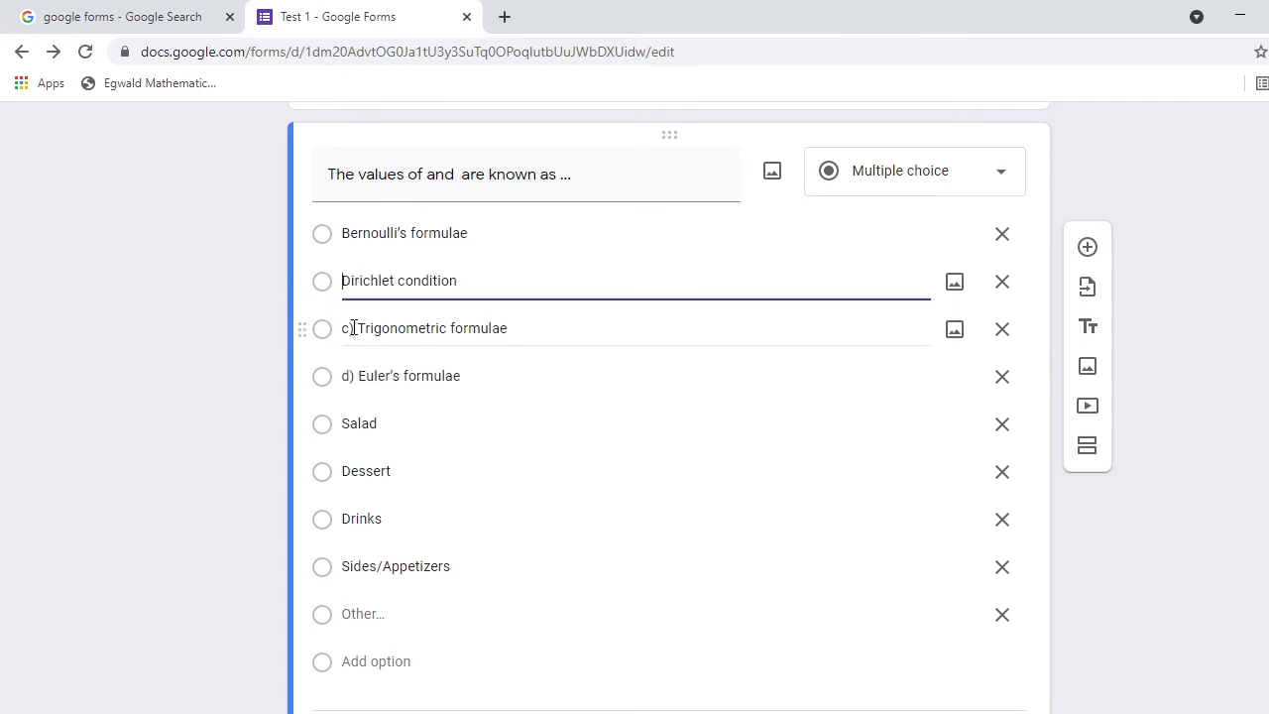
{"action": "left_click", "coordinate": [359, 328]}
{"action": "left_click", "coordinate": [358, 328]}
{"action": "key", "text": "BackSpace"}
{"action": "key", "text": "BackSpace"}
{"action": "key", "text": "BackSpace"}
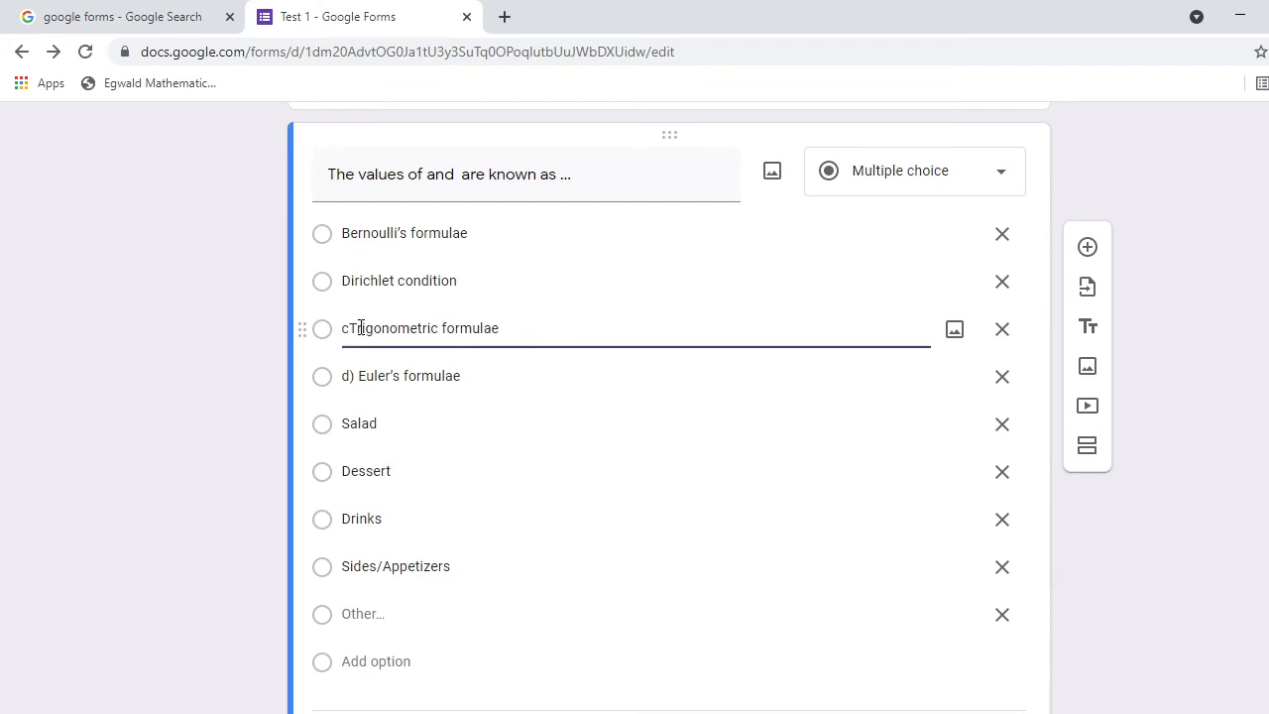
{"action": "left_click", "coordinate": [358, 377]}
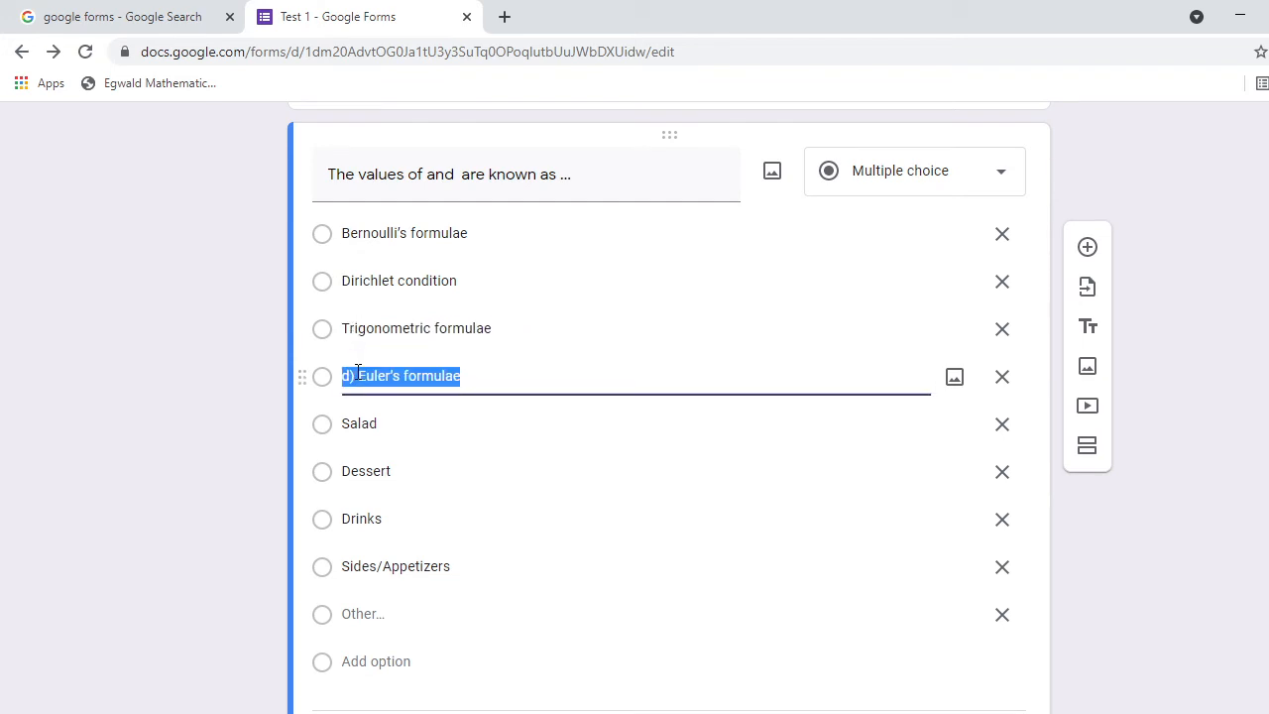
{"action": "left_click", "coordinate": [359, 377]}
{"action": "key", "text": "BackSpace"}
{"action": "key", "text": "BackSpace"}
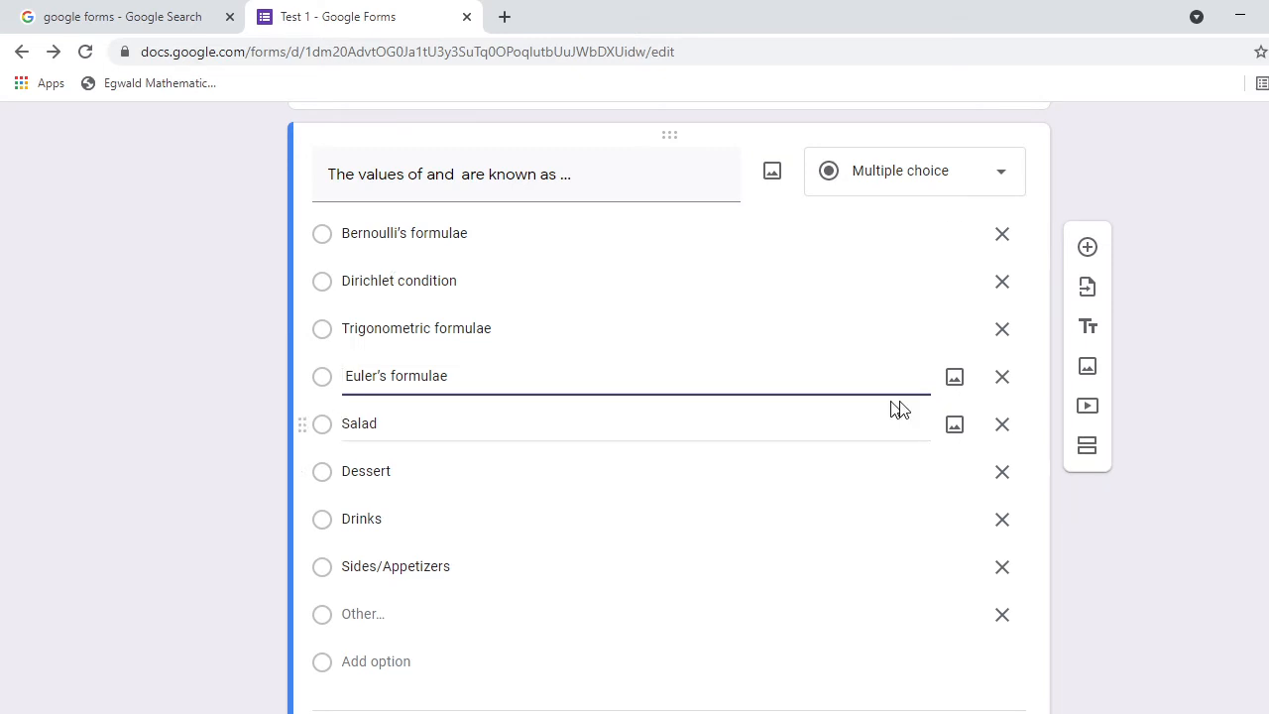
Remove the leftover Salad, Dessert, Drinks, Sides/Appetizers and Other options.
{"action": "left_click", "coordinate": [1001, 426]}
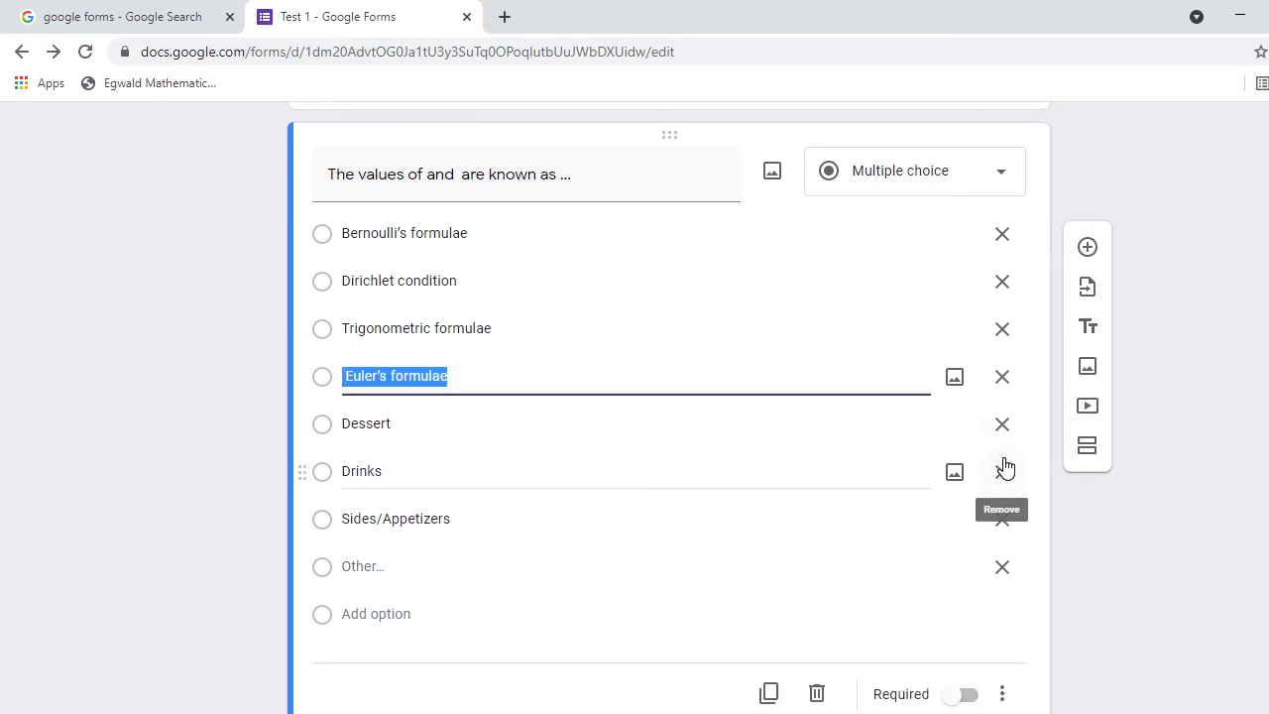
{"action": "left_click", "coordinate": [1002, 427]}
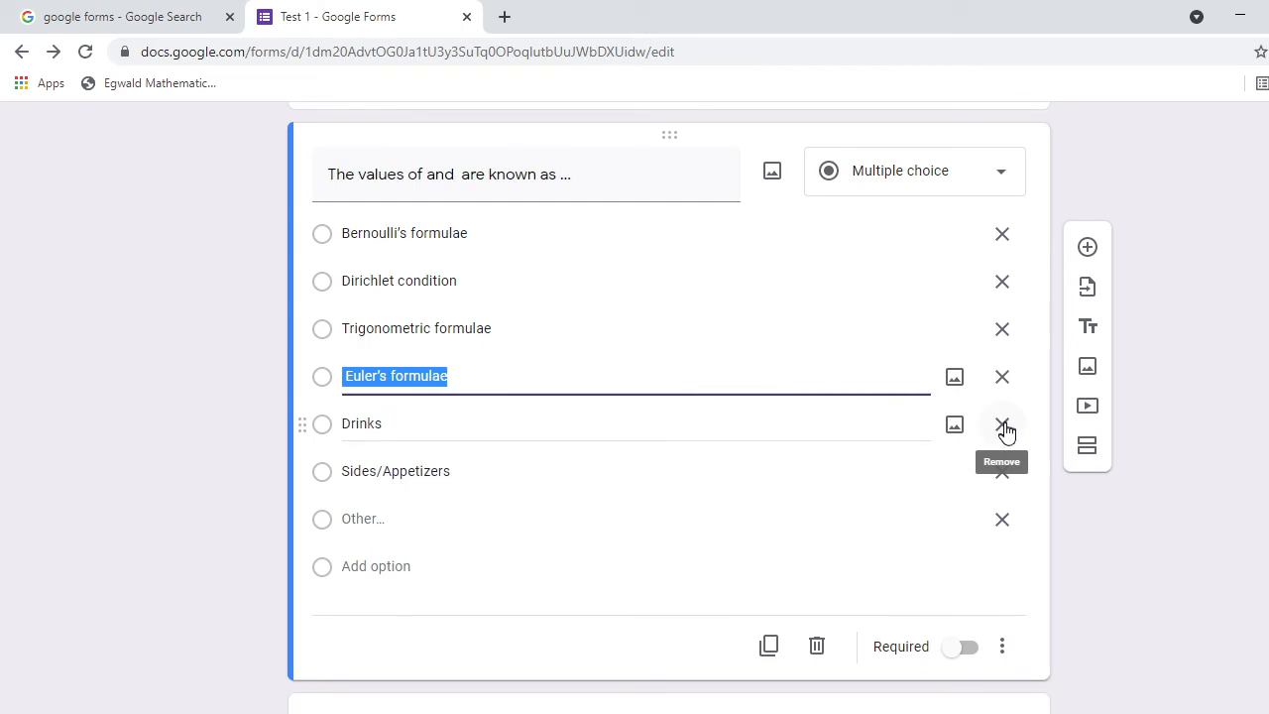
{"action": "left_click", "coordinate": [1002, 426]}
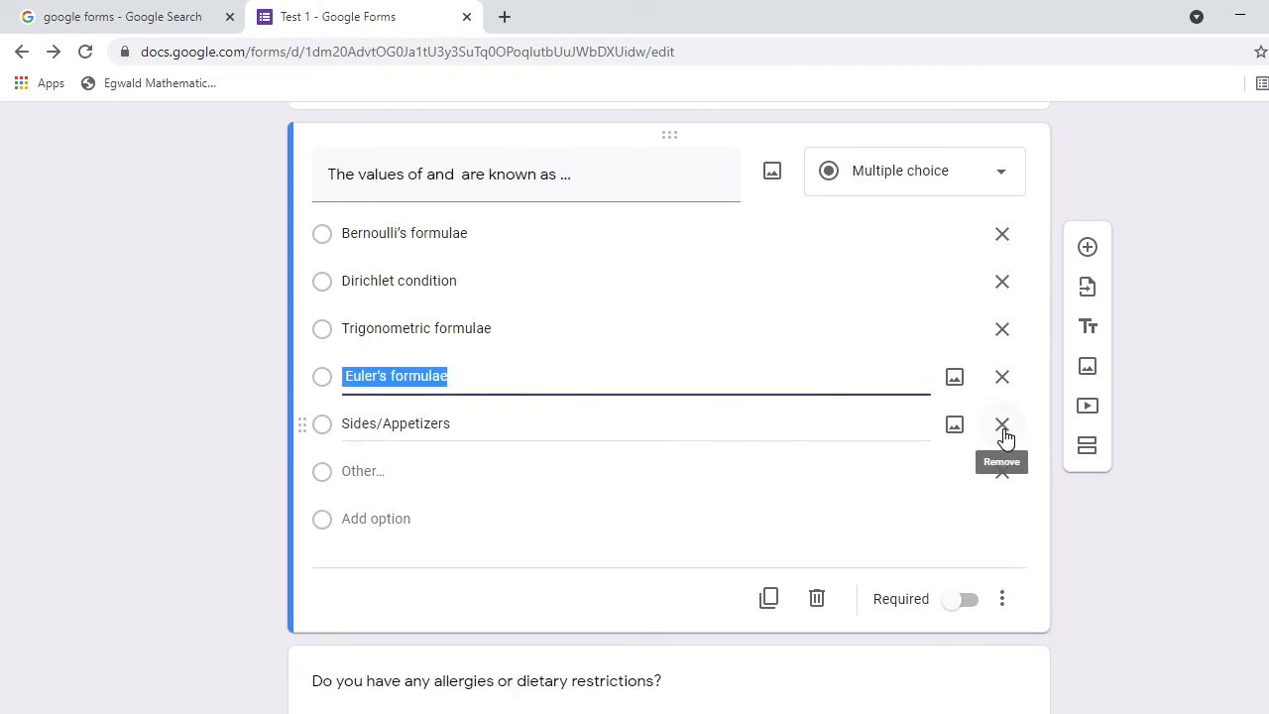
{"action": "left_click", "coordinate": [1002, 427]}
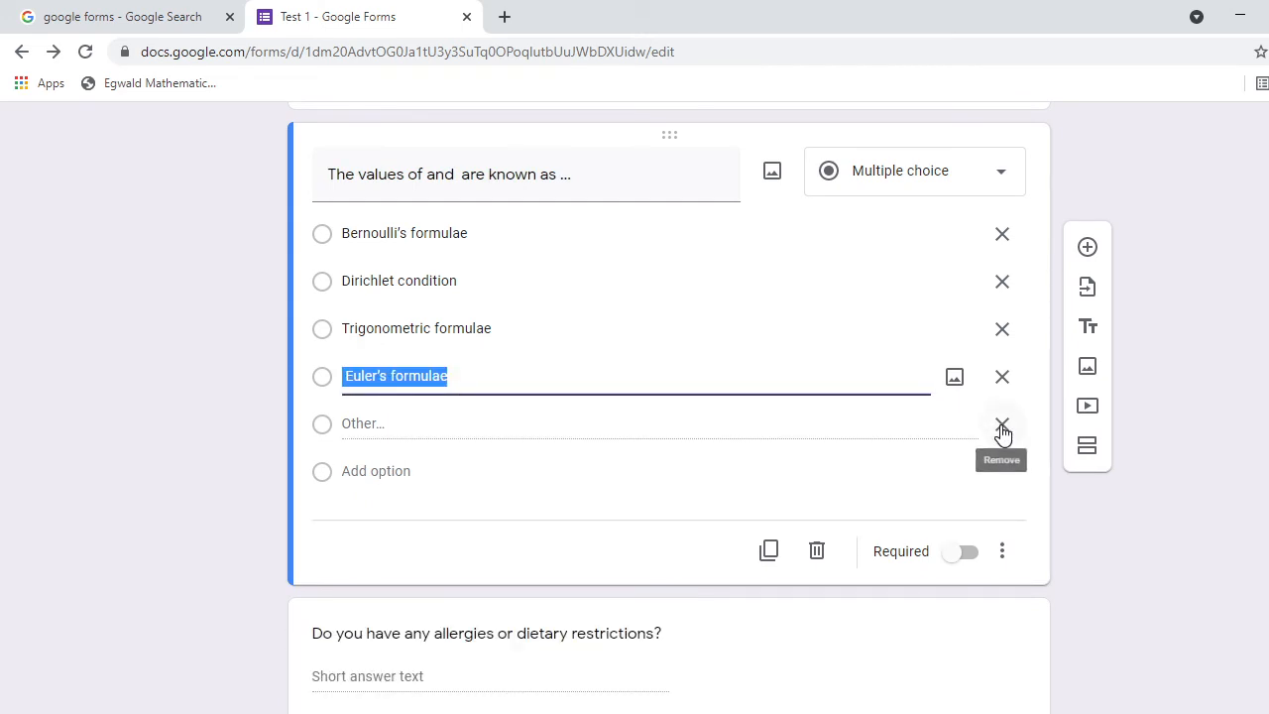
{"action": "left_click", "coordinate": [1001, 428]}
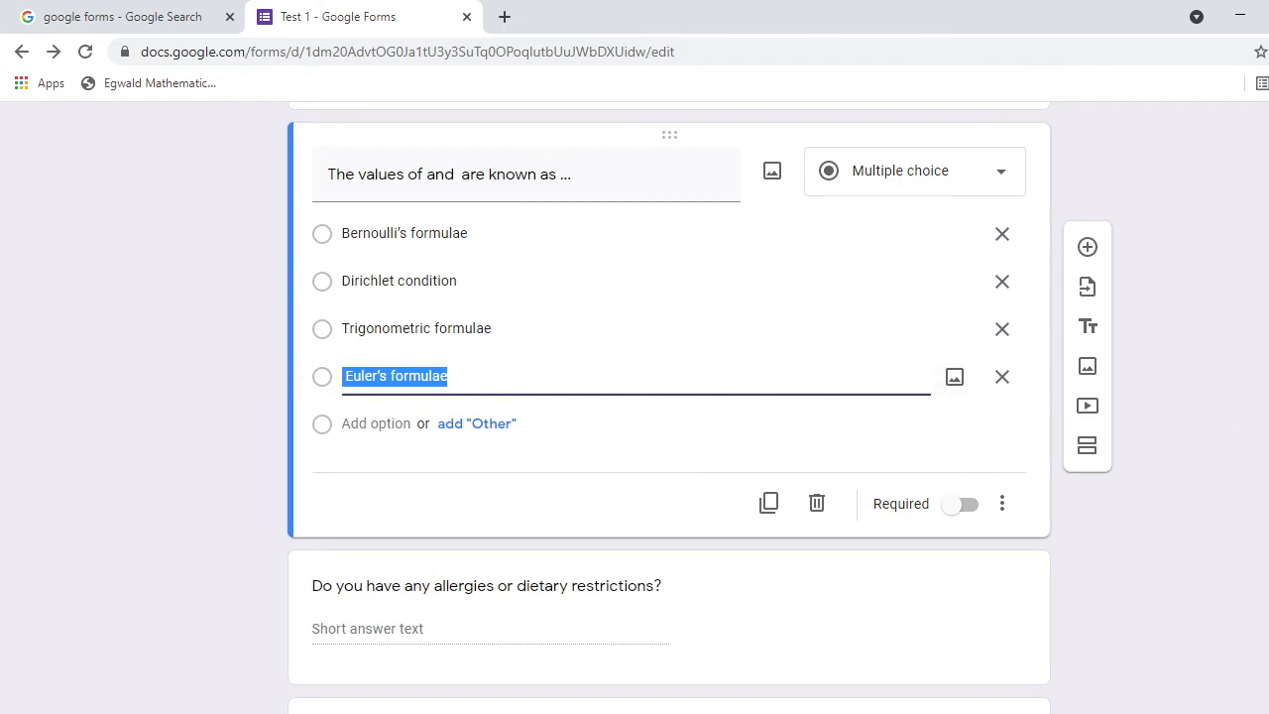
Prefix the second question's title with '2.'.
{"action": "scroll", "coordinate": [669, 407], "scroll_direction": "up", "scroll_amount": 5}
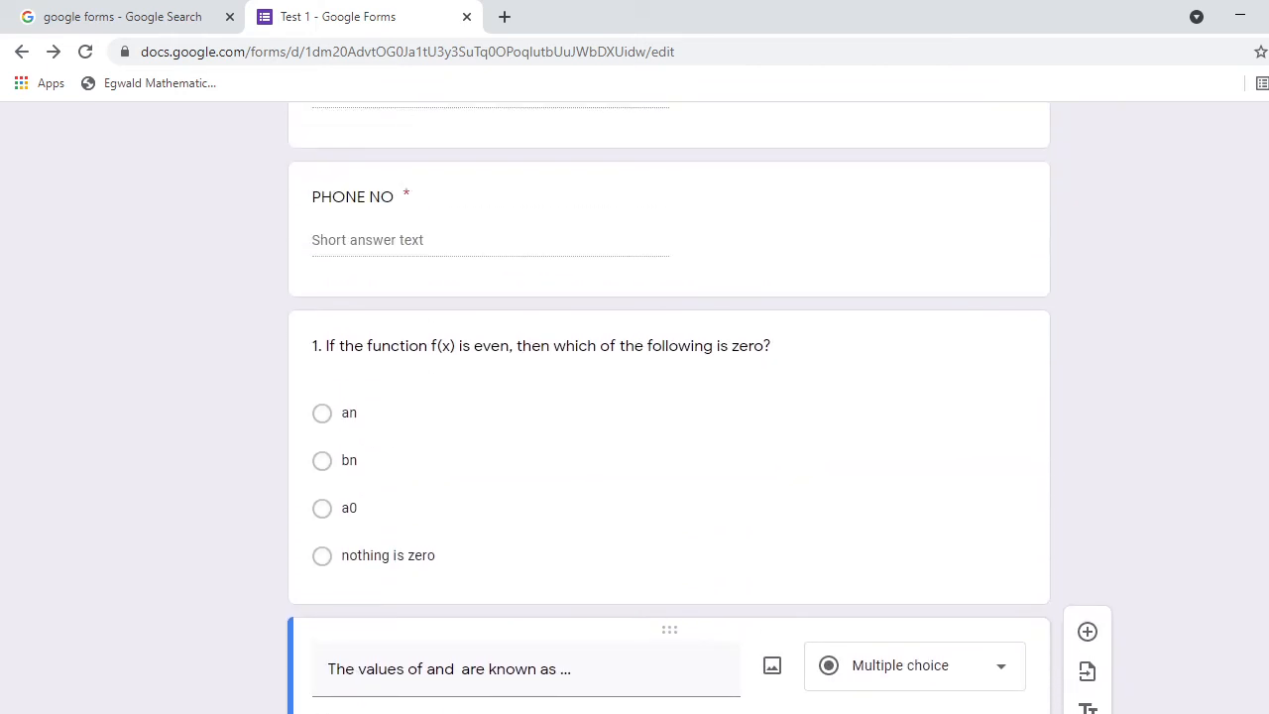
{"action": "scroll", "coordinate": [669, 406], "scroll_direction": "down", "scroll_amount": 1}
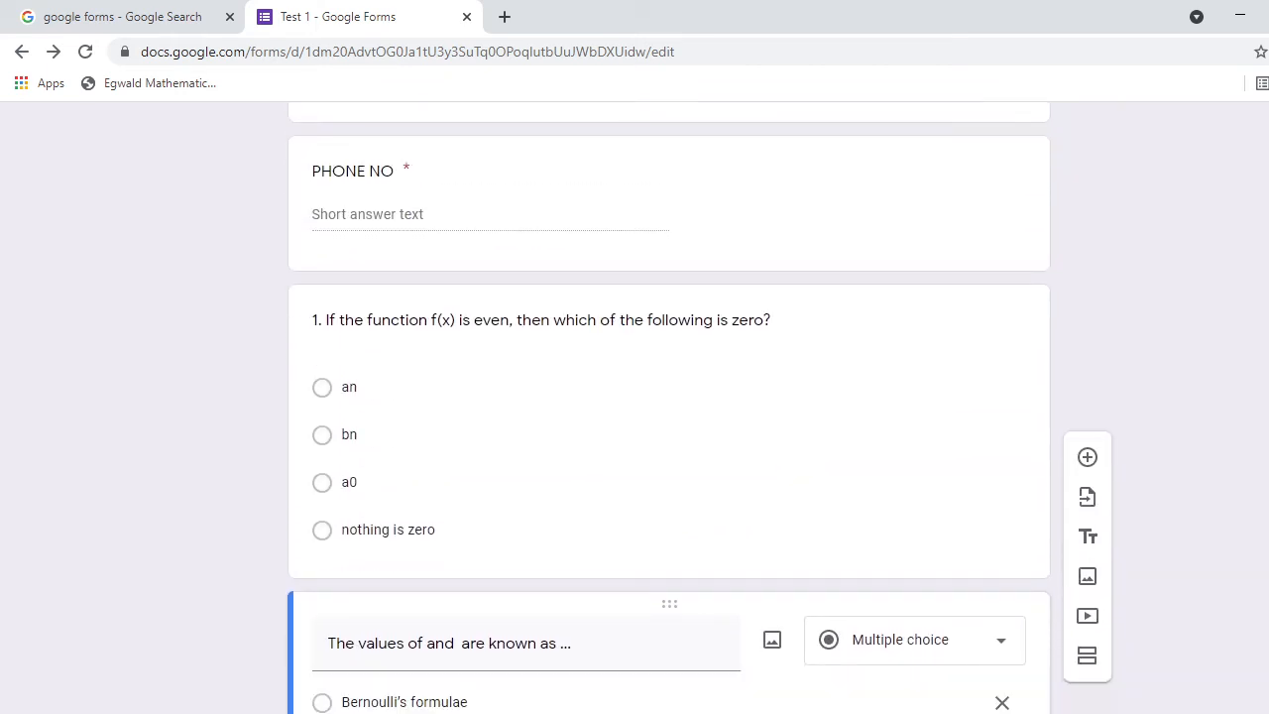
{"action": "triple_click", "coordinate": [332, 638]}
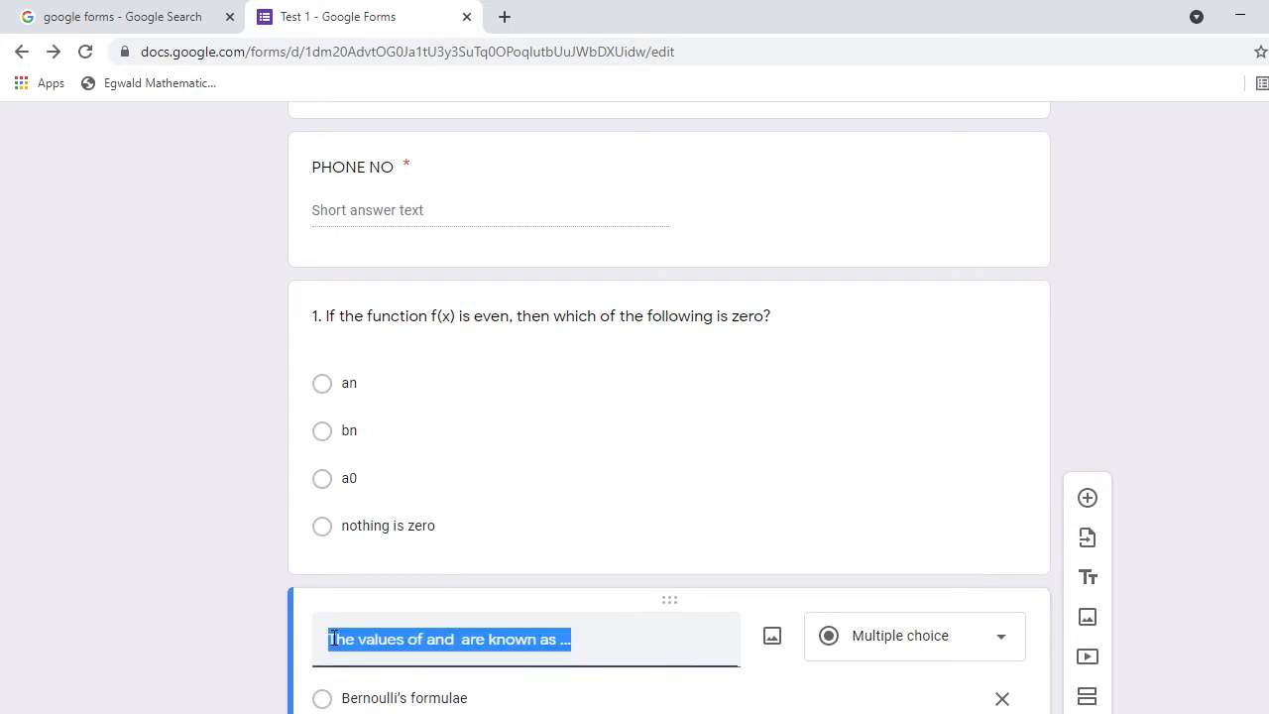
{"action": "left_click", "coordinate": [333, 637]}
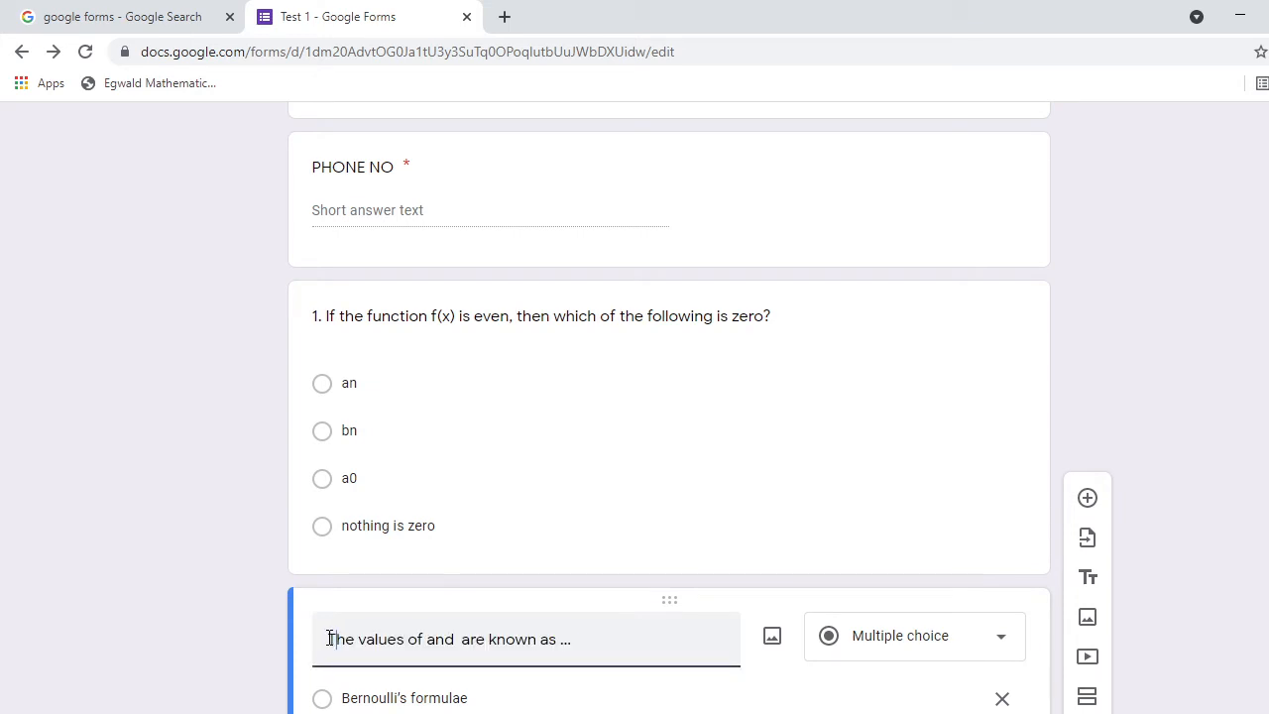
{"action": "type", "text": "2."}
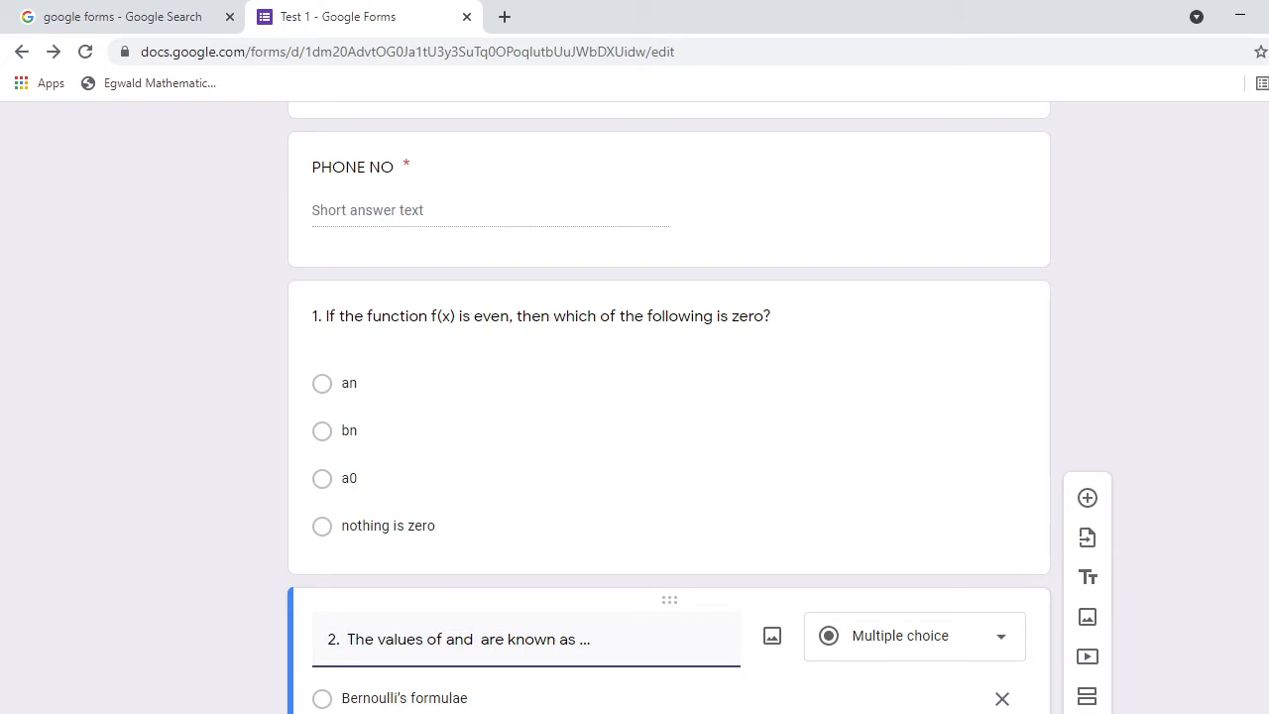
Scroll back up and select question 1 for editing.
{"action": "scroll", "coordinate": [670, 407], "scroll_direction": "down", "scroll_amount": 2}
{"action": "scroll", "coordinate": [669, 408], "scroll_direction": "up", "scroll_amount": 1}
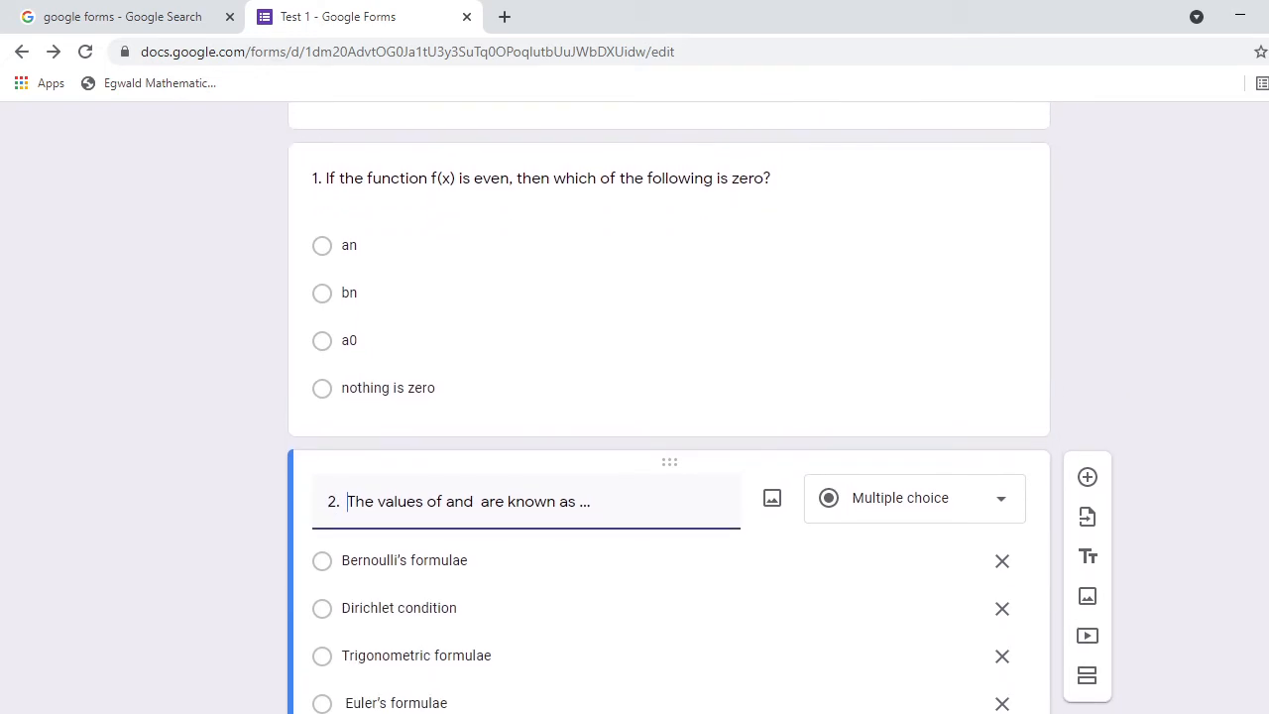
{"action": "scroll", "coordinate": [598, 447], "scroll_direction": "up", "scroll_amount": 1}
{"action": "left_click", "coordinate": [646, 406]}
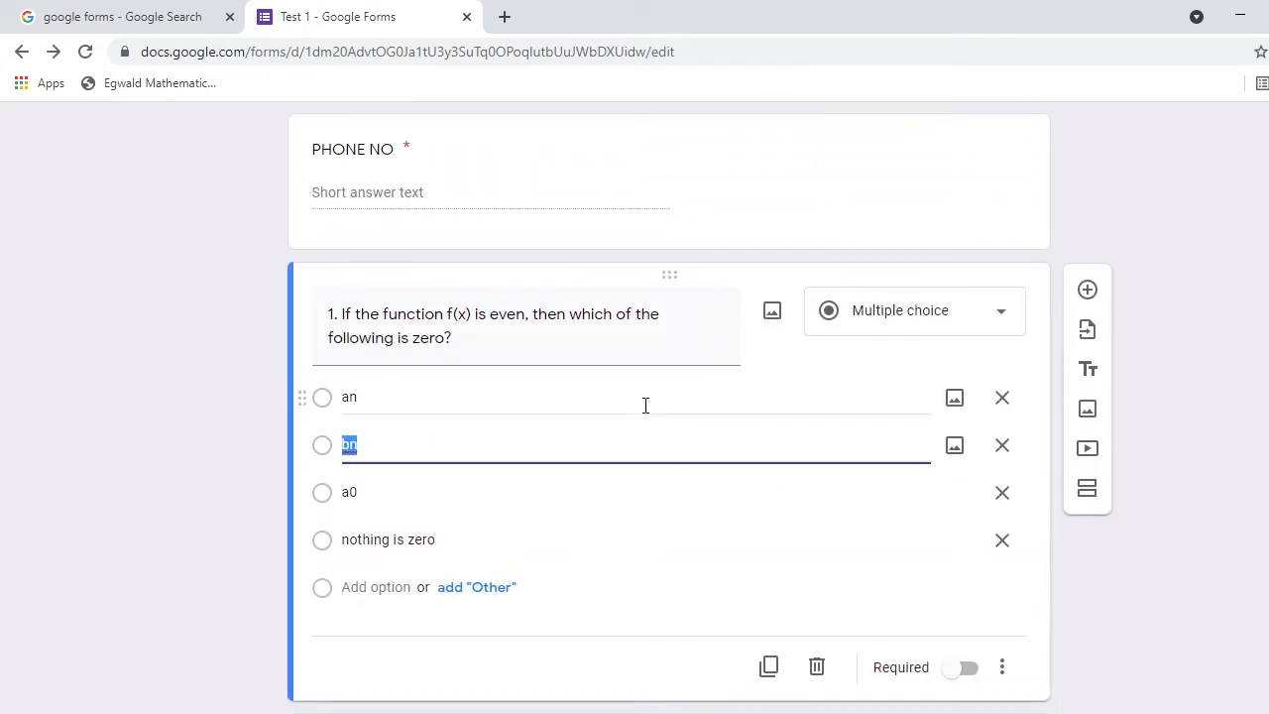
{"action": "left_click", "coordinate": [525, 494]}
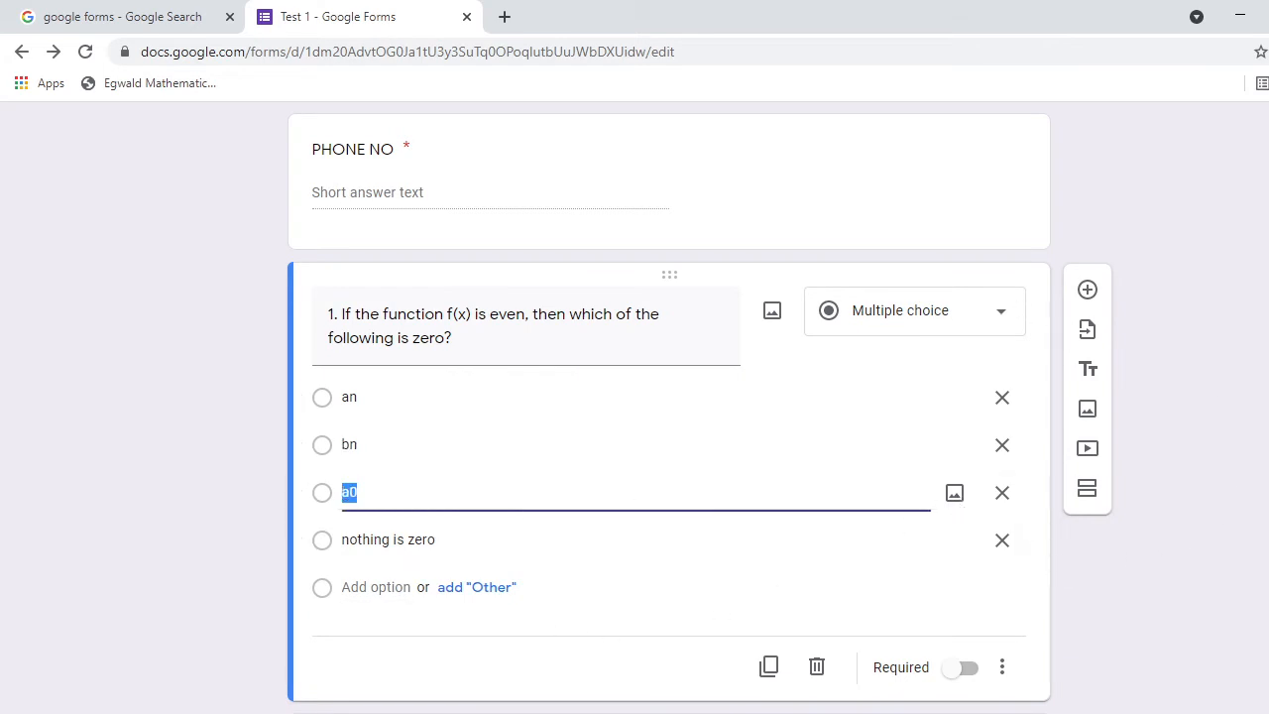
{"action": "scroll", "coordinate": [669, 396], "scroll_direction": "up", "scroll_amount": 10}
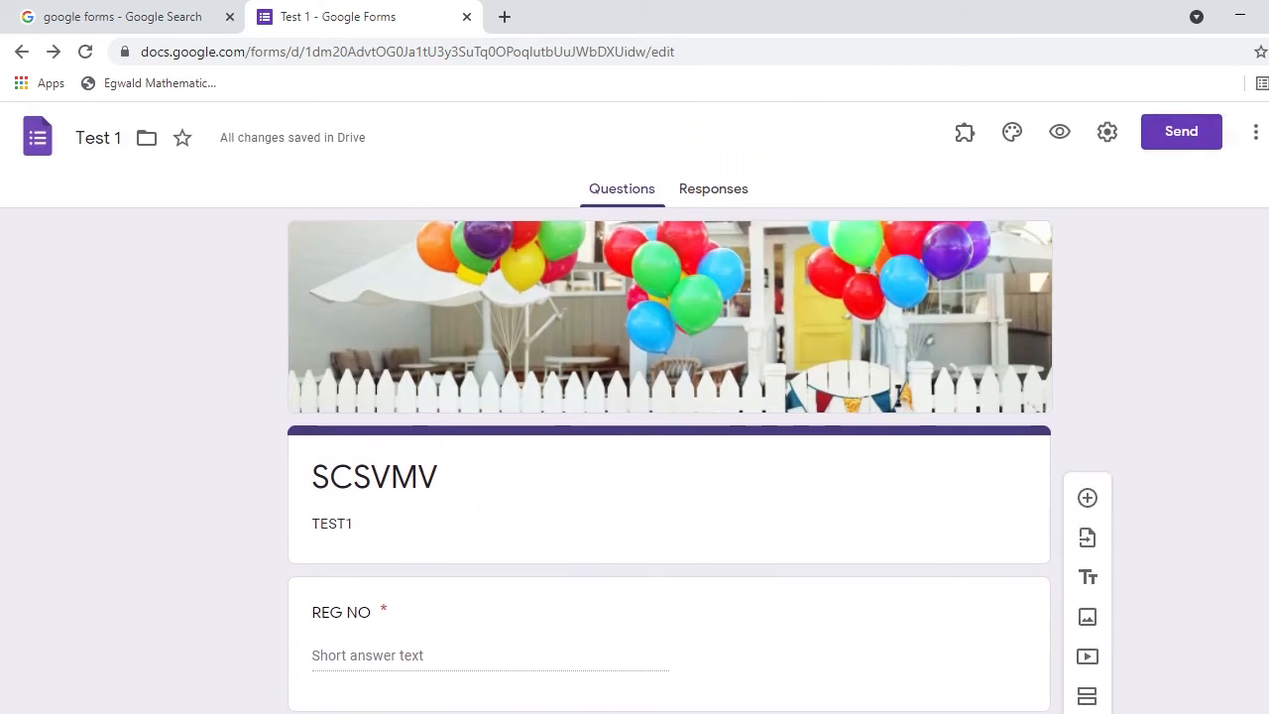
Switch on 'Make this a quiz' in the Quizzes settings and save.
{"action": "left_click", "coordinate": [1108, 137]}
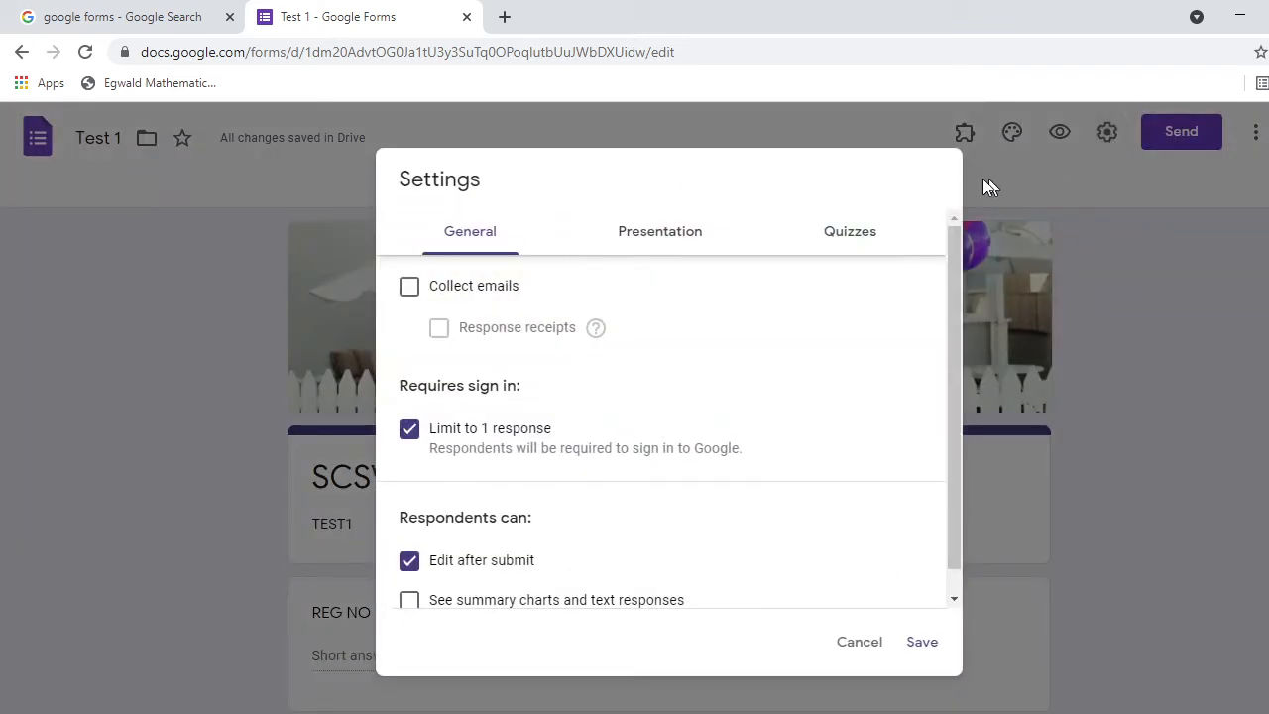
{"action": "left_click", "coordinate": [869, 238]}
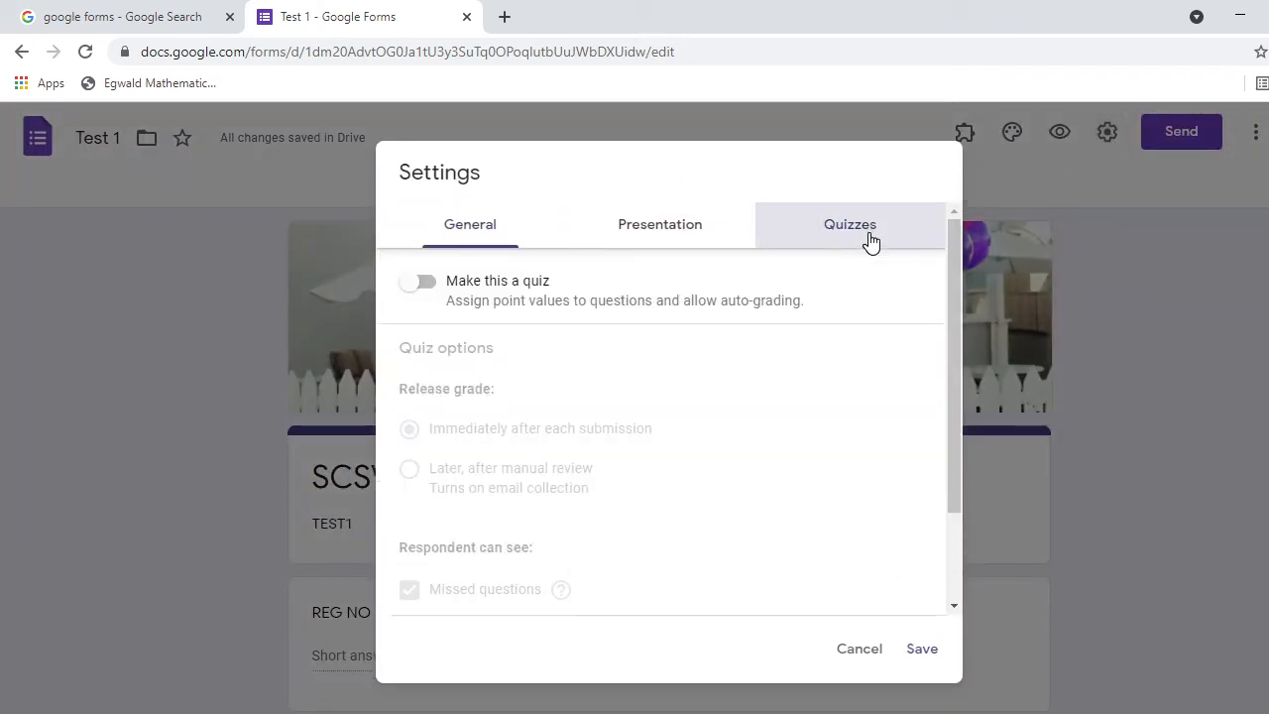
{"action": "left_click", "coordinate": [434, 284]}
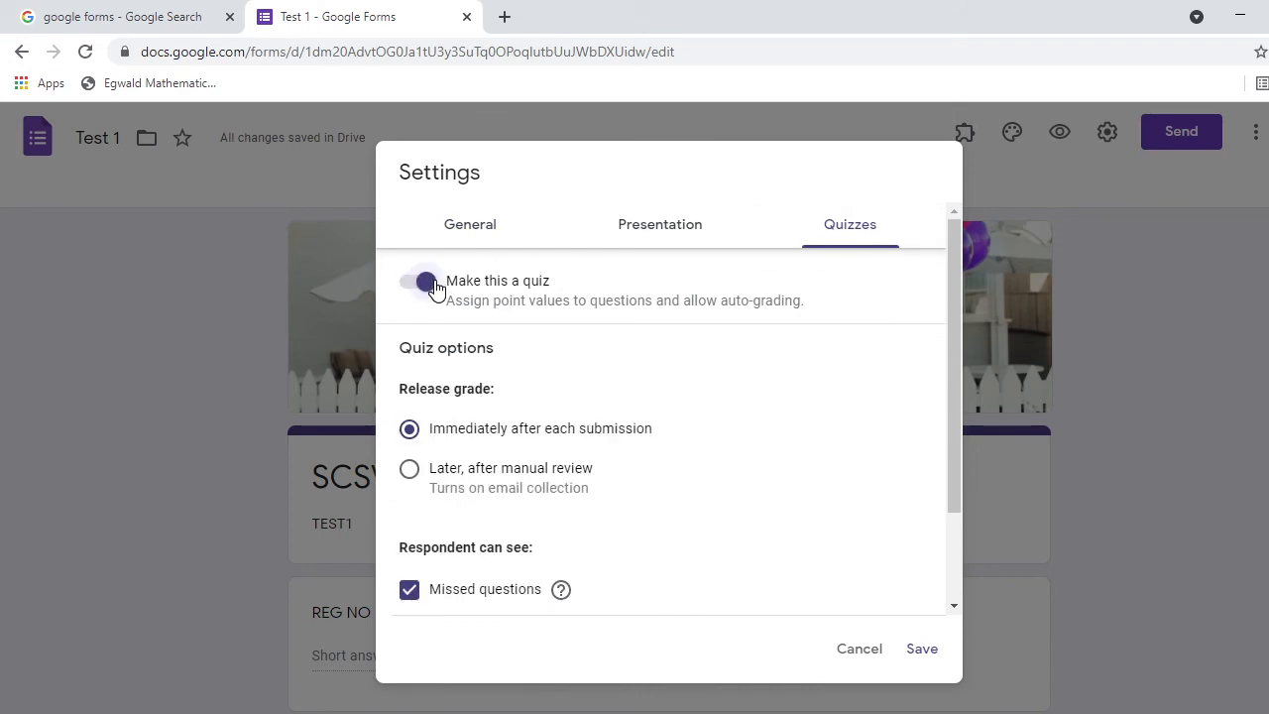
{"action": "left_click", "coordinate": [922, 650]}
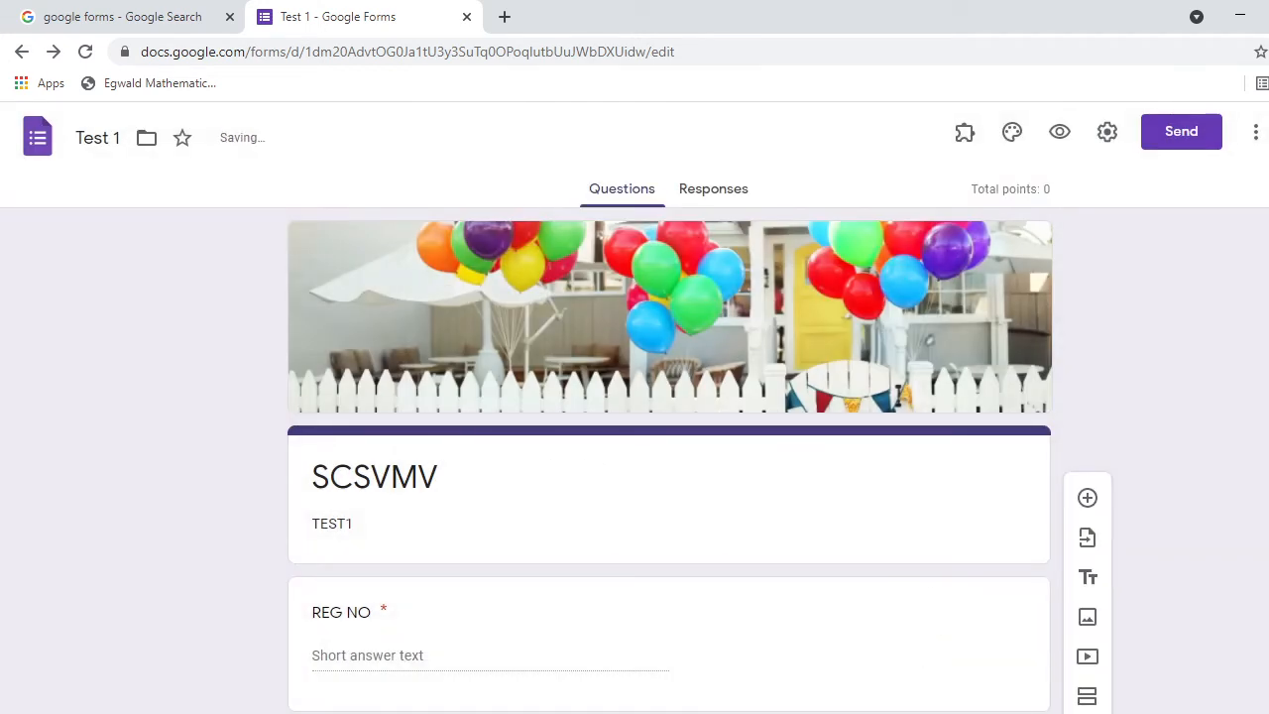
In question 1's answer key, mark bn as correct and set it to 2 points.
{"action": "scroll", "coordinate": [669, 406], "scroll_direction": "down", "scroll_amount": 9}
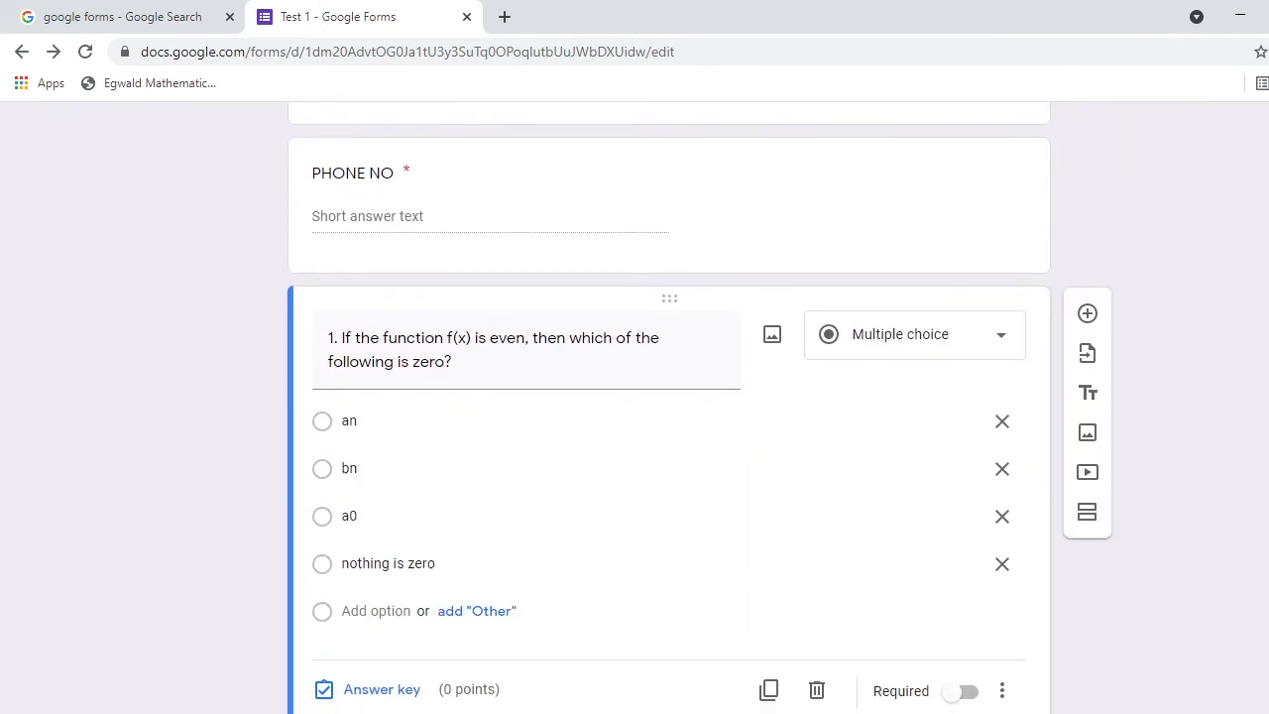
{"action": "scroll", "coordinate": [669, 406], "scroll_direction": "down", "scroll_amount": 2}
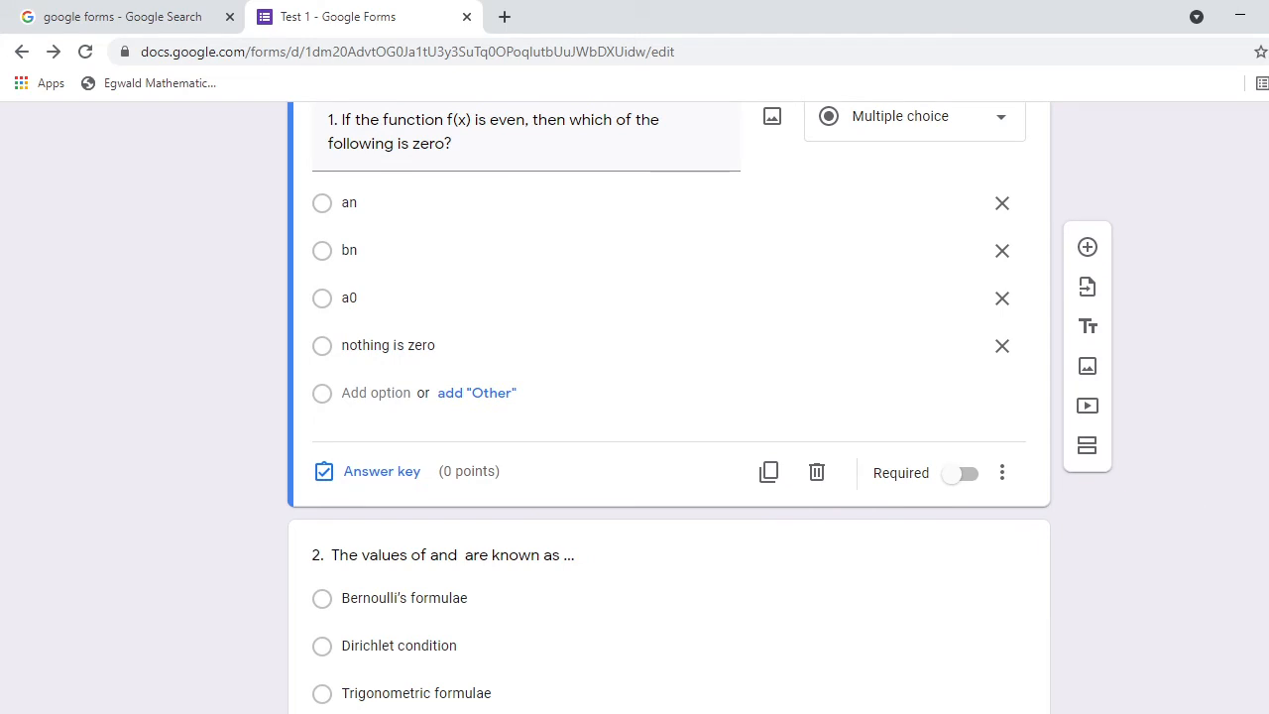
{"action": "scroll", "coordinate": [1227, 546], "scroll_direction": "up", "scroll_amount": 1}
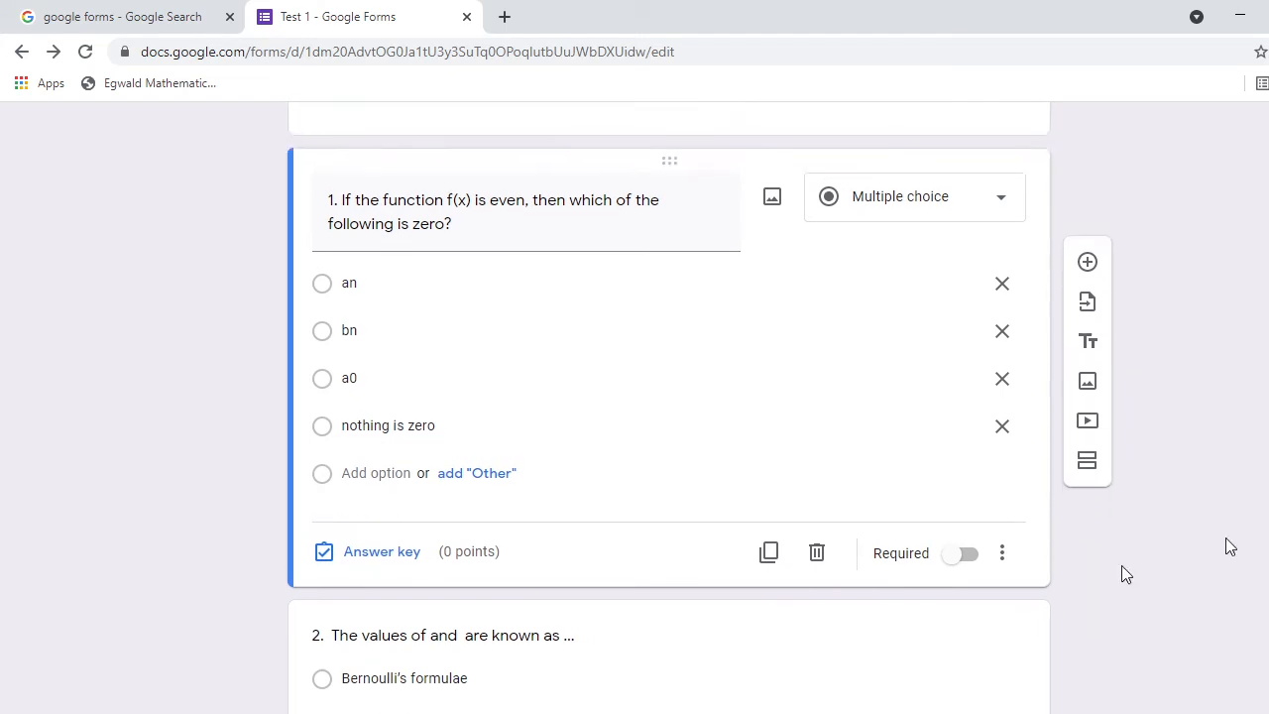
{"action": "left_click", "coordinate": [369, 561]}
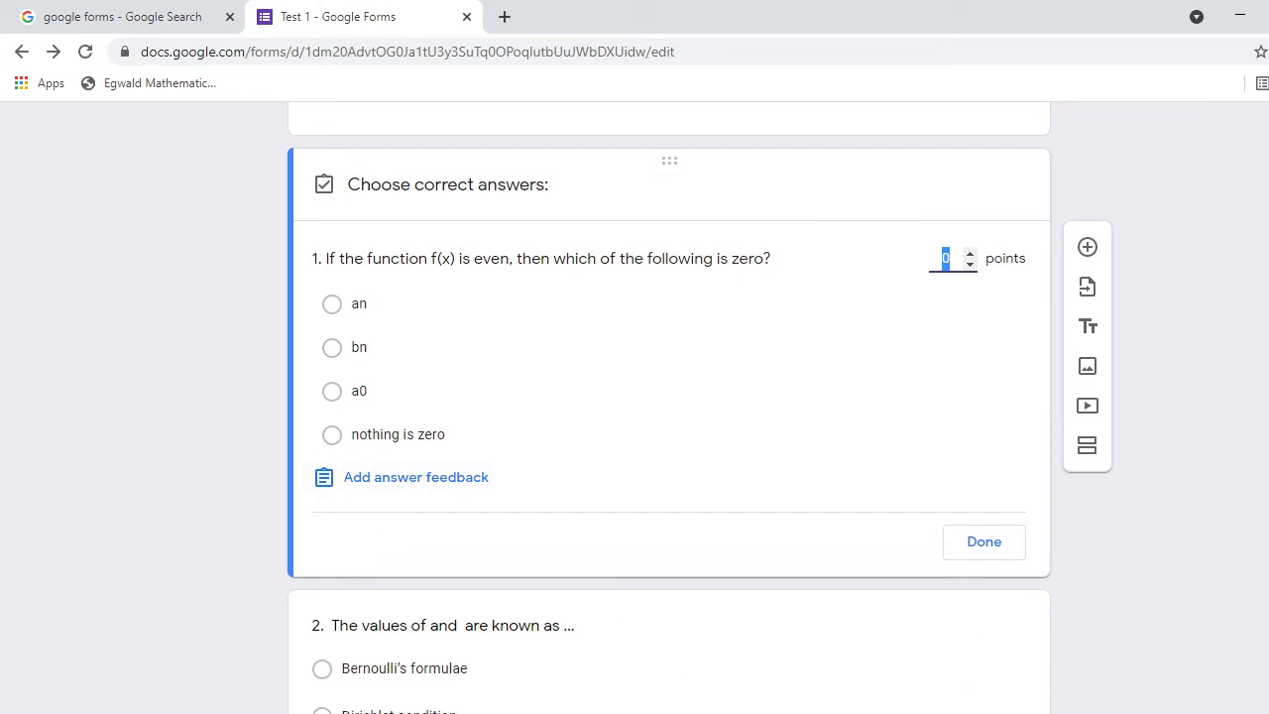
{"action": "key", "text": "alt+Tab"}
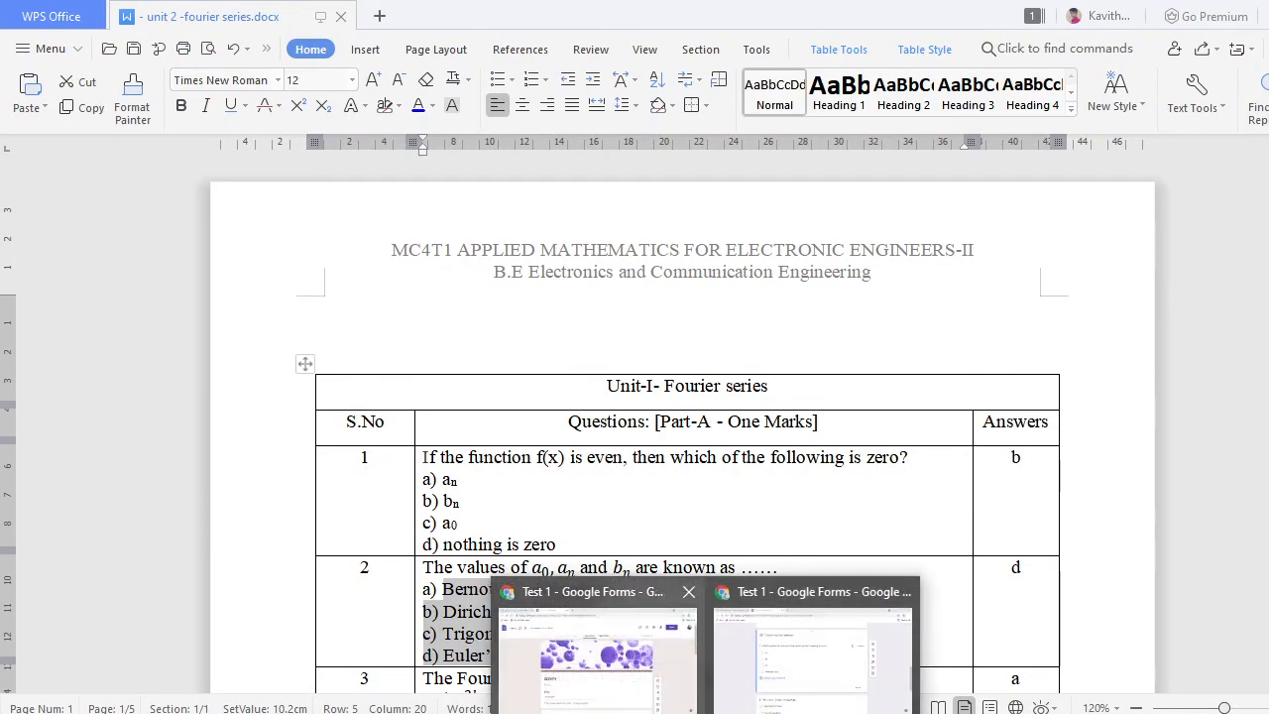
{"action": "left_click", "coordinate": [788, 691]}
{"action": "left_click", "coordinate": [333, 353]}
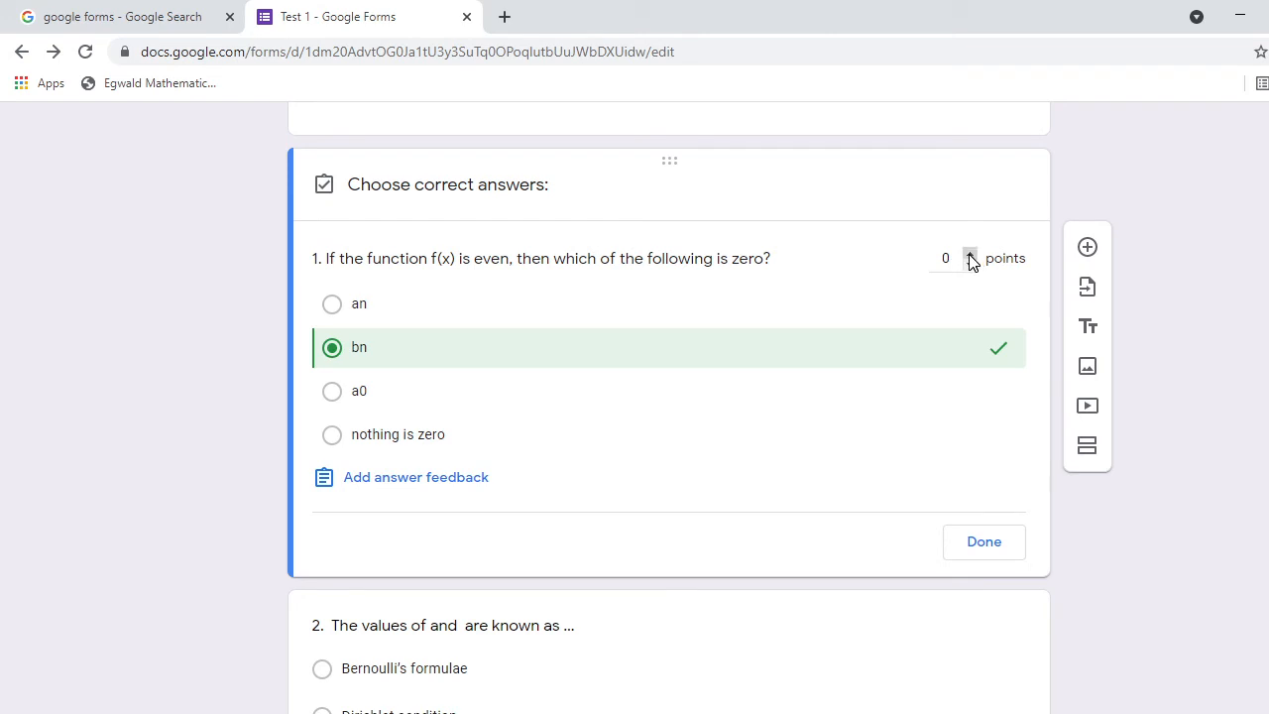
{"action": "left_click", "coordinate": [971, 257]}
{"action": "left_click", "coordinate": [996, 545]}
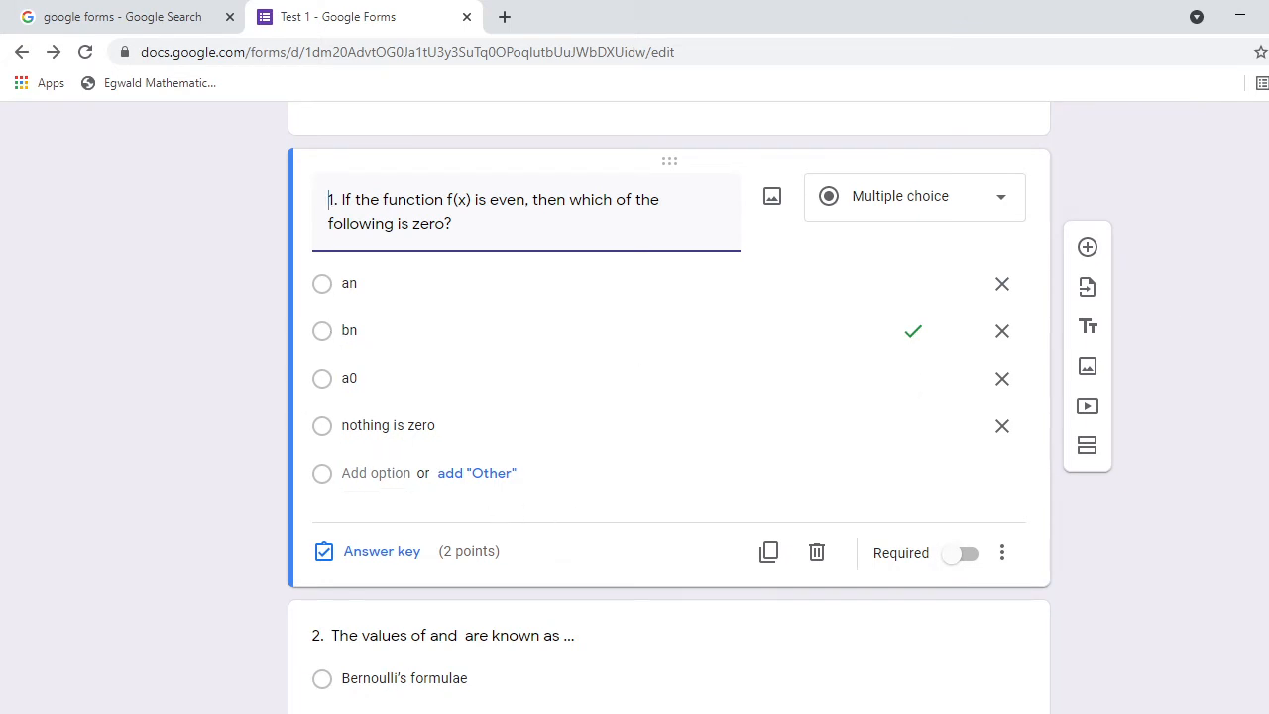
{"action": "scroll", "coordinate": [496, 269], "scroll_direction": "down", "scroll_amount": 5}
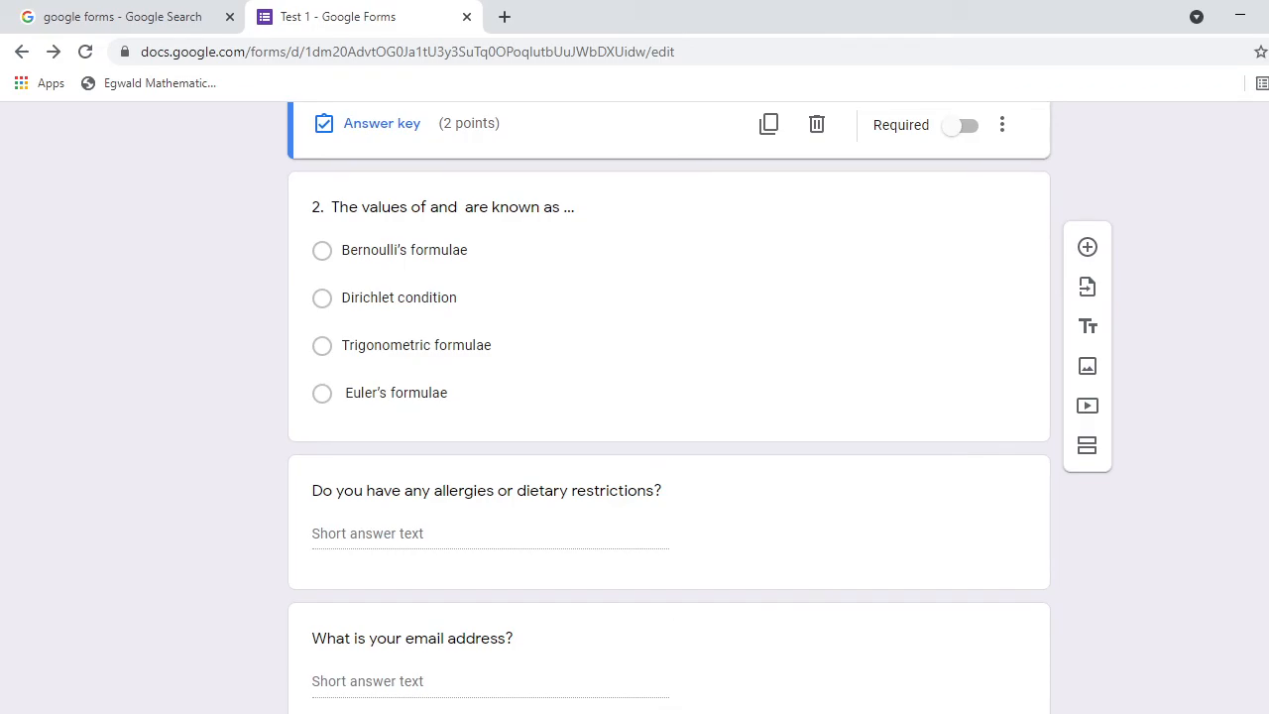
Check question 2's correct answer in the Fourier document and return to the quiz.
{"action": "key", "text": "alt+Tab"}
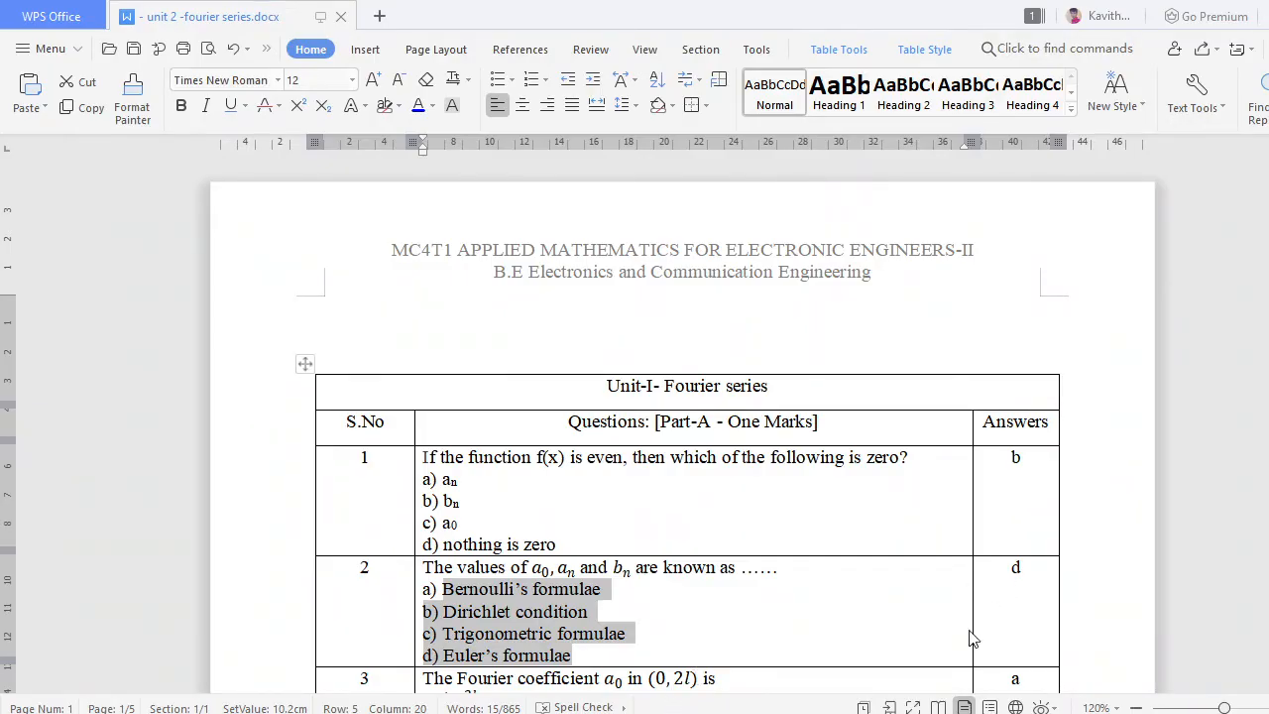
{"action": "mouse_move", "coordinate": [705, 712]}
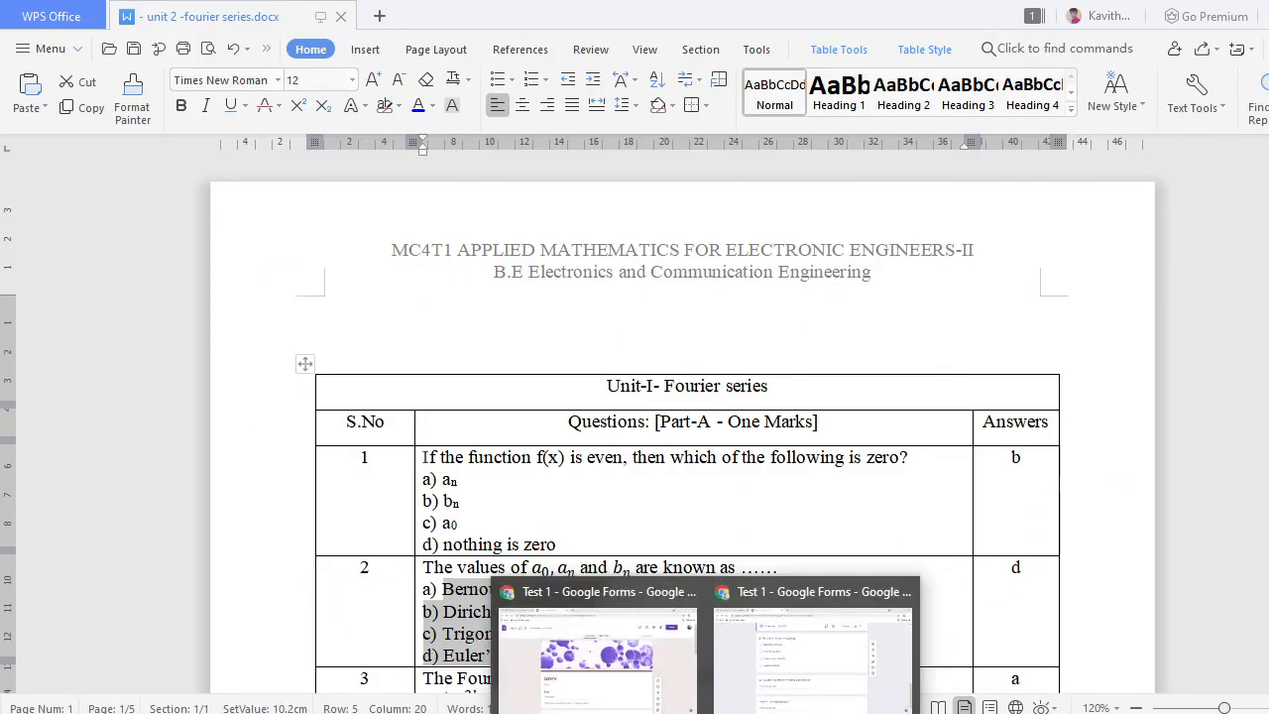
{"action": "left_click", "coordinate": [833, 672]}
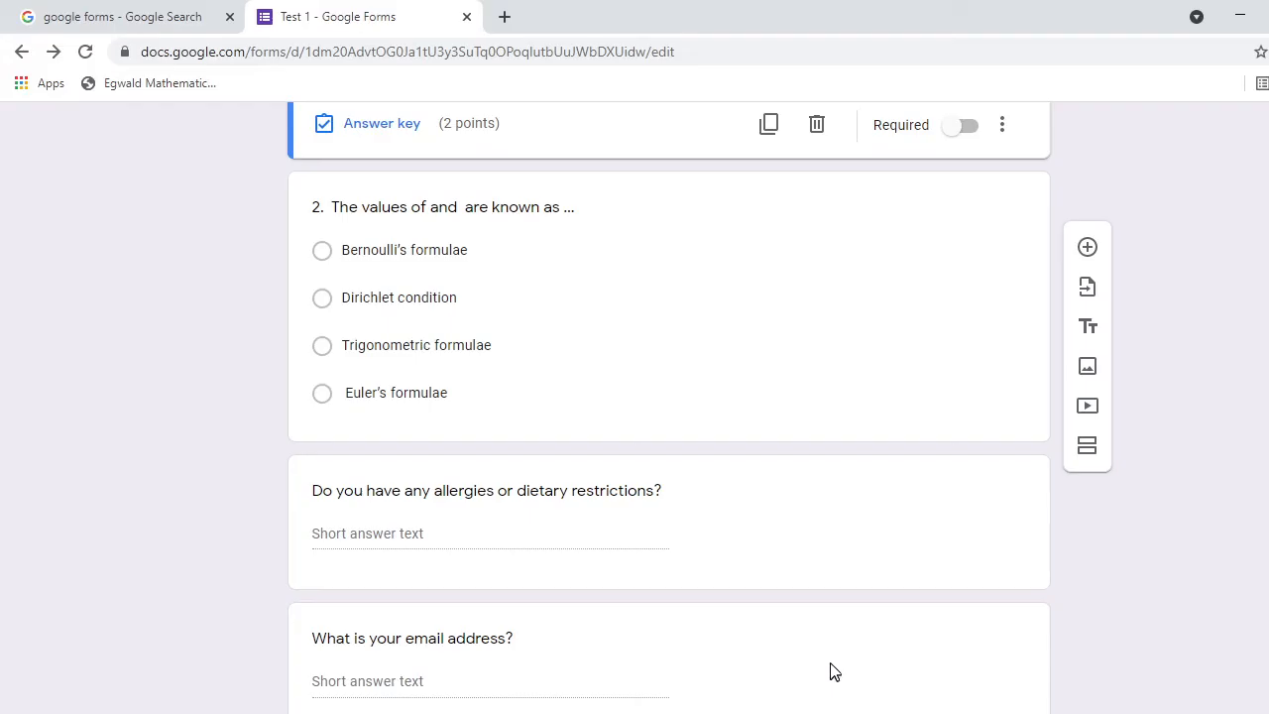
In question 2's answer key, mark Euler's formulae correct, worth 2 points.
{"action": "left_click", "coordinate": [330, 394]}
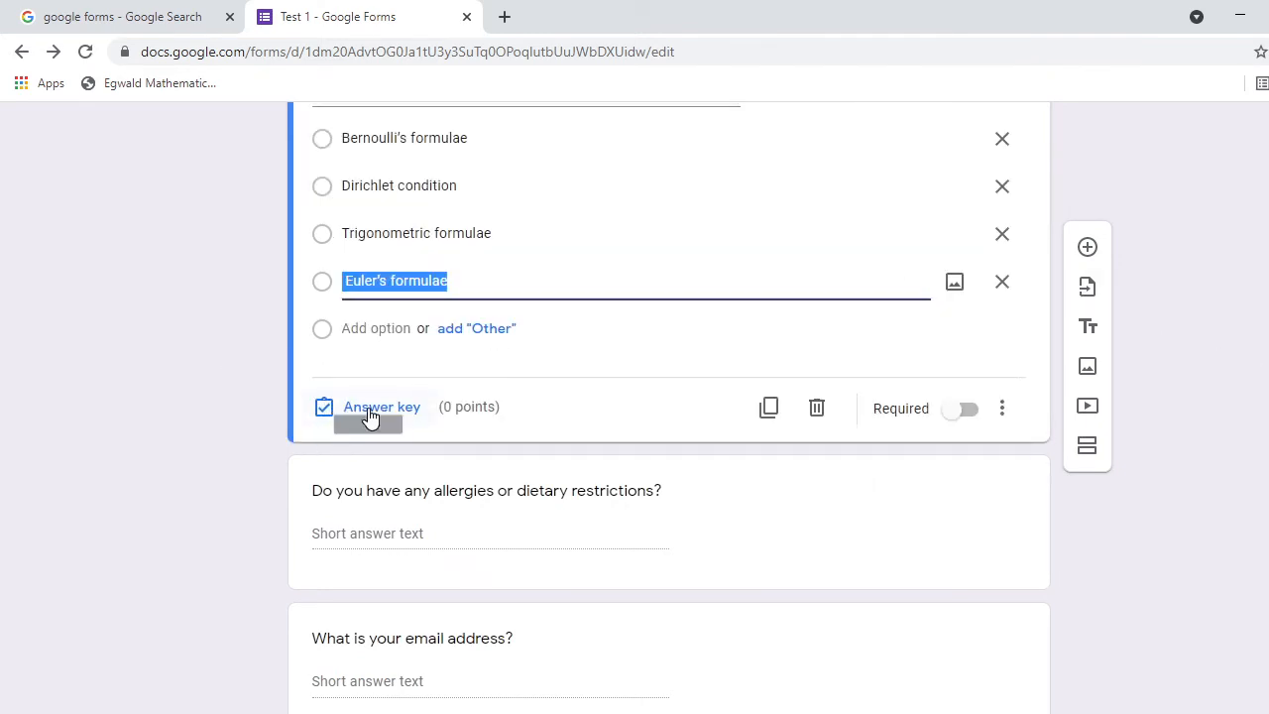
{"action": "left_click", "coordinate": [367, 415]}
{"action": "left_click", "coordinate": [333, 318]}
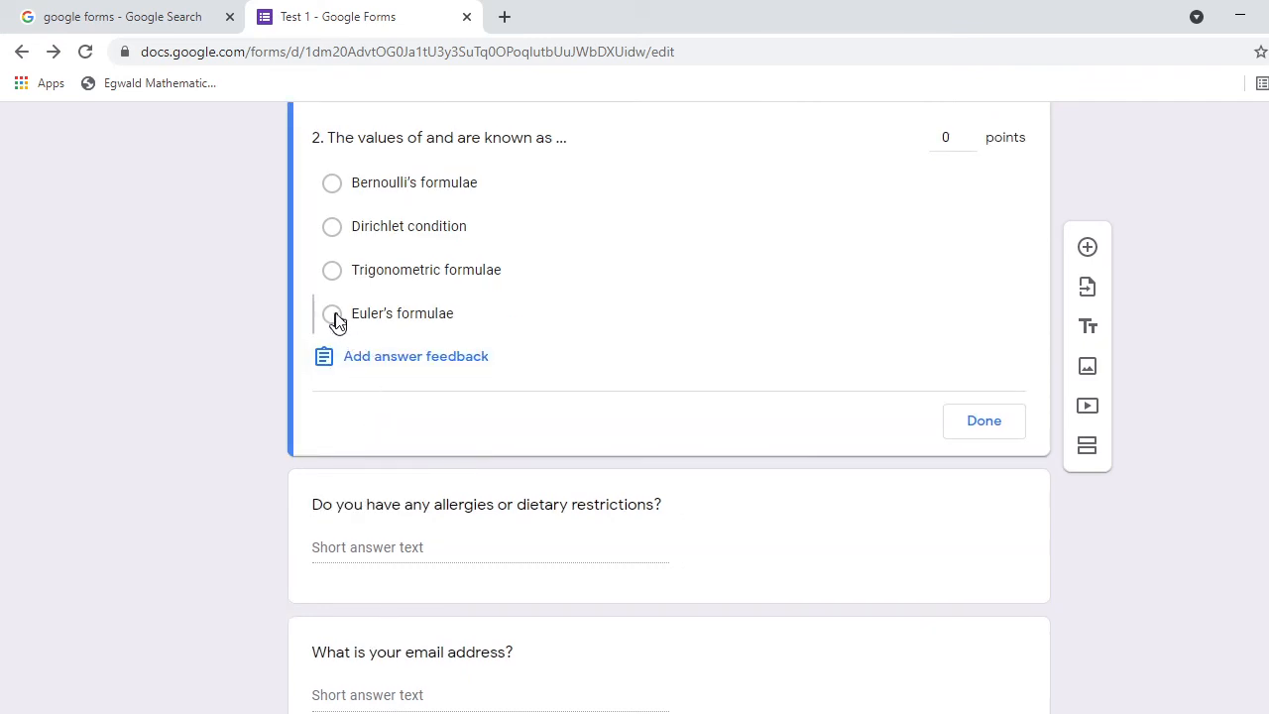
{"action": "left_click", "coordinate": [970, 137]}
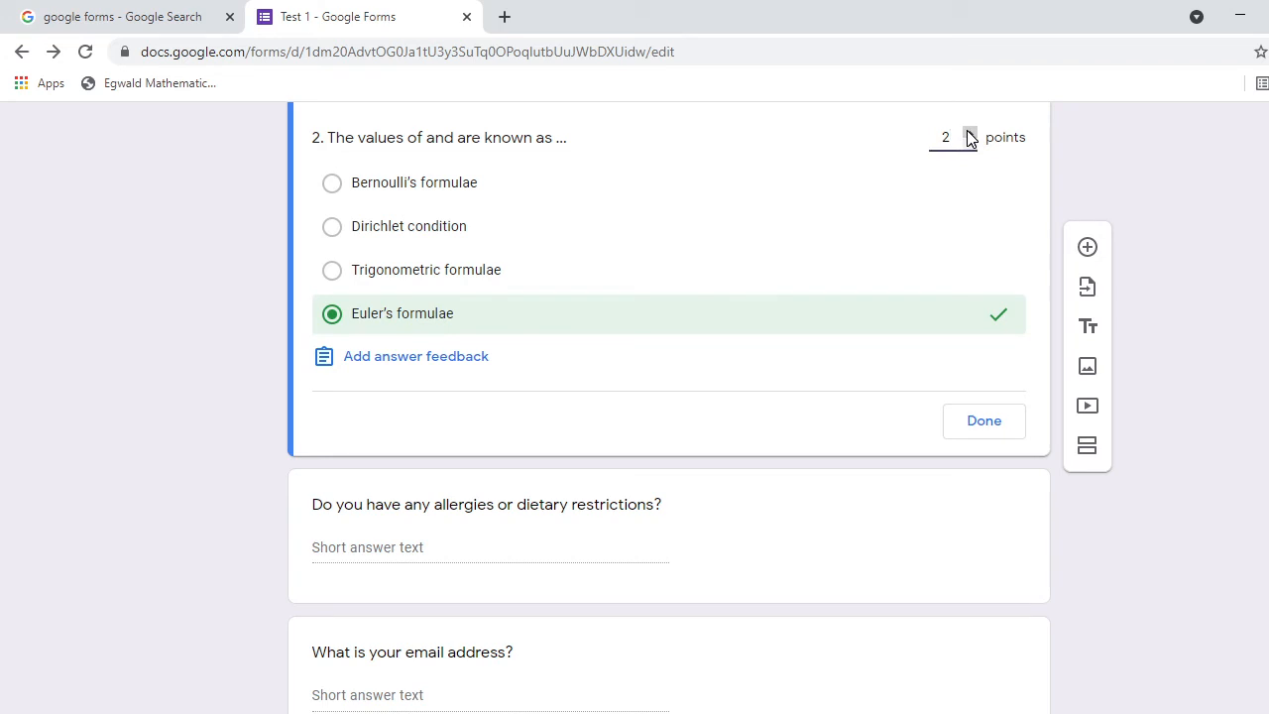
{"action": "left_click", "coordinate": [981, 432]}
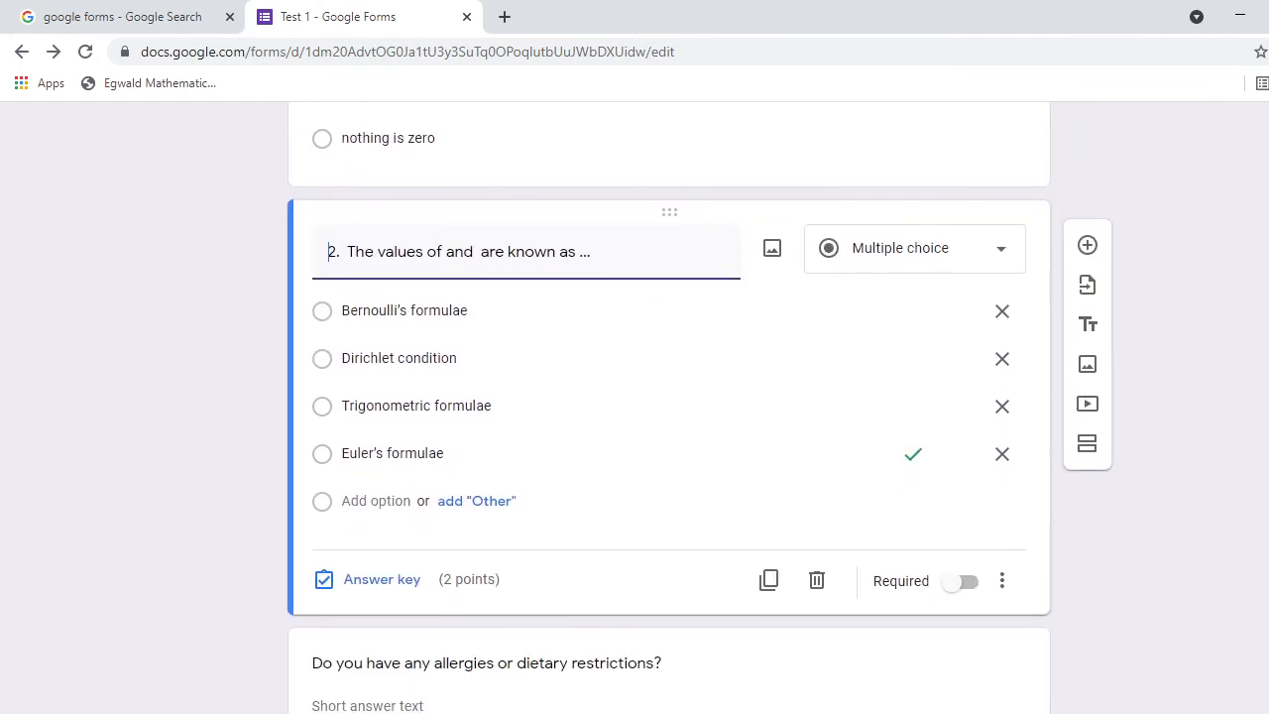
{"action": "scroll", "coordinate": [669, 406], "scroll_direction": "up", "scroll_amount": 4}
{"action": "scroll", "coordinate": [670, 407], "scroll_direction": "down", "scroll_amount": 2}
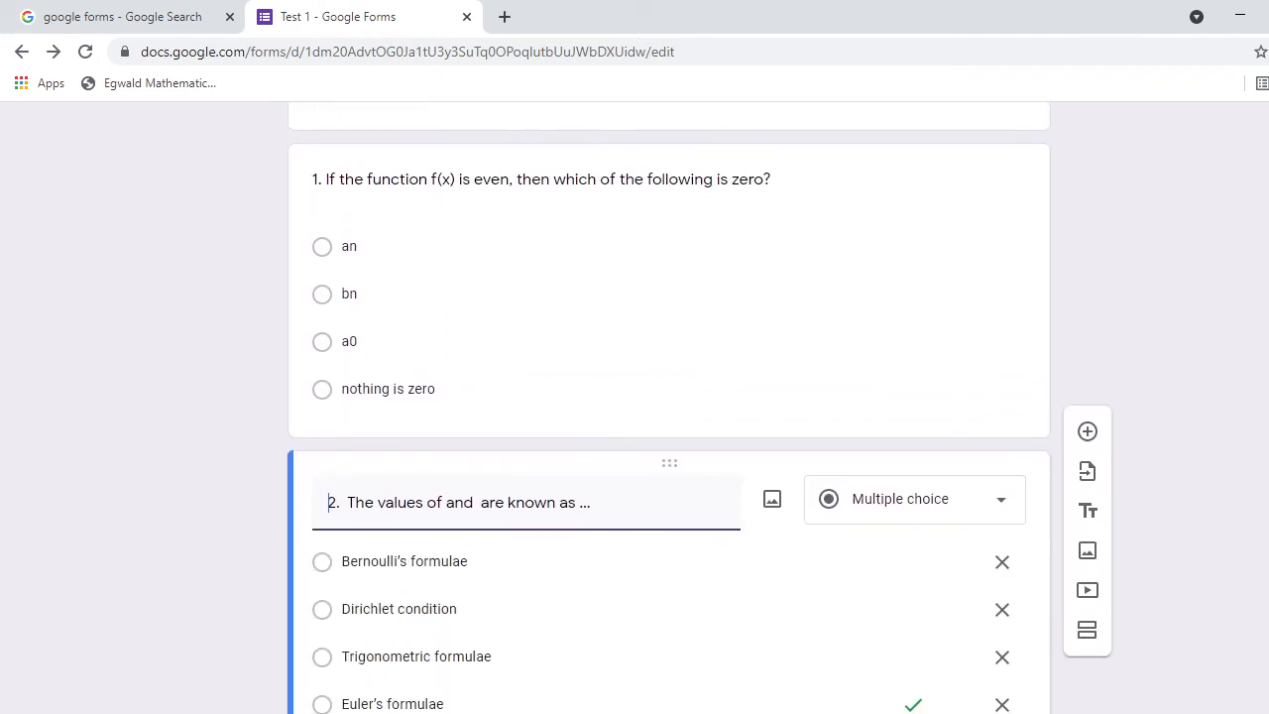
{"action": "scroll", "coordinate": [669, 407], "scroll_direction": "down", "scroll_amount": 1}
{"action": "scroll", "coordinate": [670, 406], "scroll_direction": "up", "scroll_amount": 3}
{"action": "scroll", "coordinate": [669, 406], "scroll_direction": "down", "scroll_amount": 1}
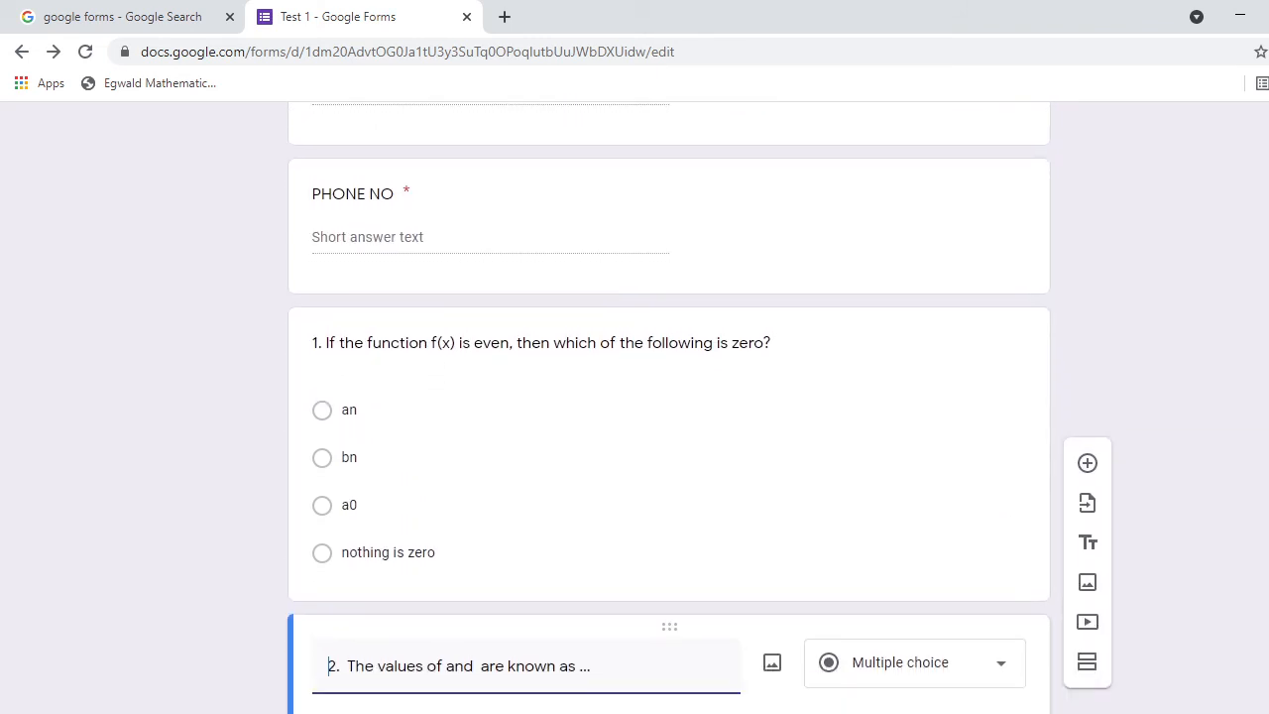
{"action": "scroll", "coordinate": [669, 407], "scroll_direction": "down", "scroll_amount": 1}
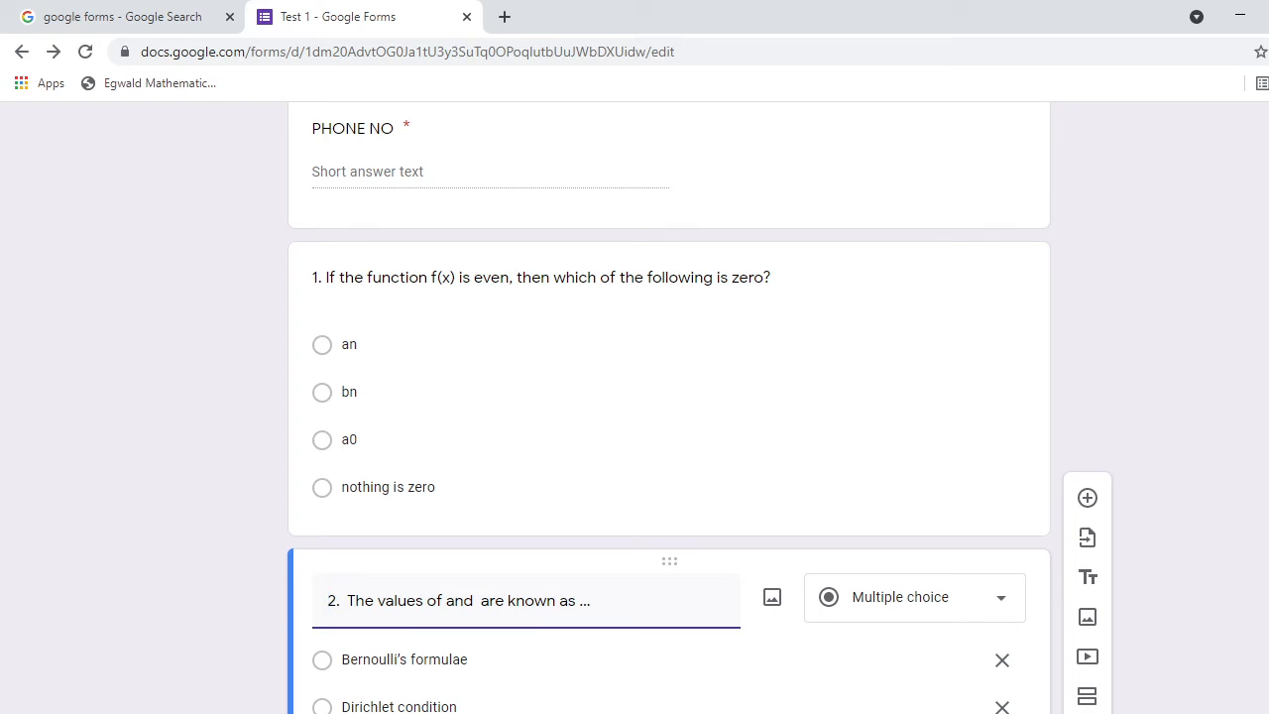
{"action": "scroll", "coordinate": [669, 407], "scroll_direction": "down", "scroll_amount": 5}
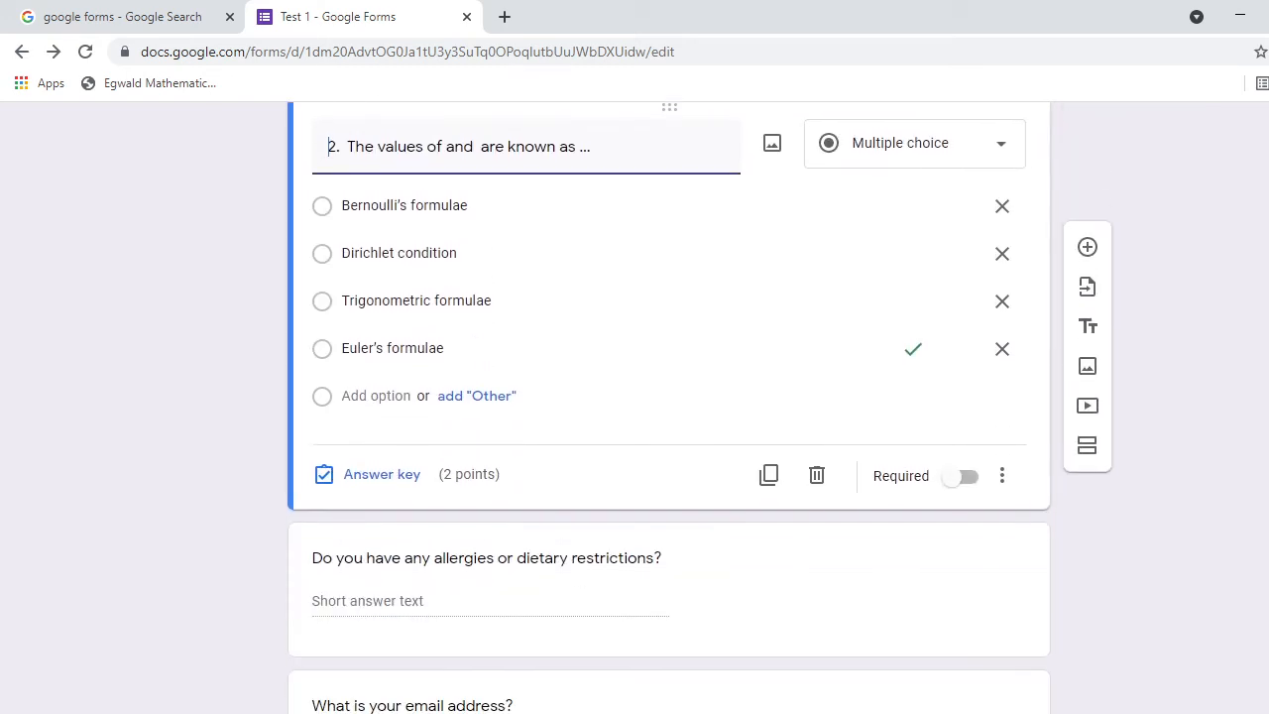
Delete the leftover allergies question.
{"action": "left_click", "coordinate": [575, 484]}
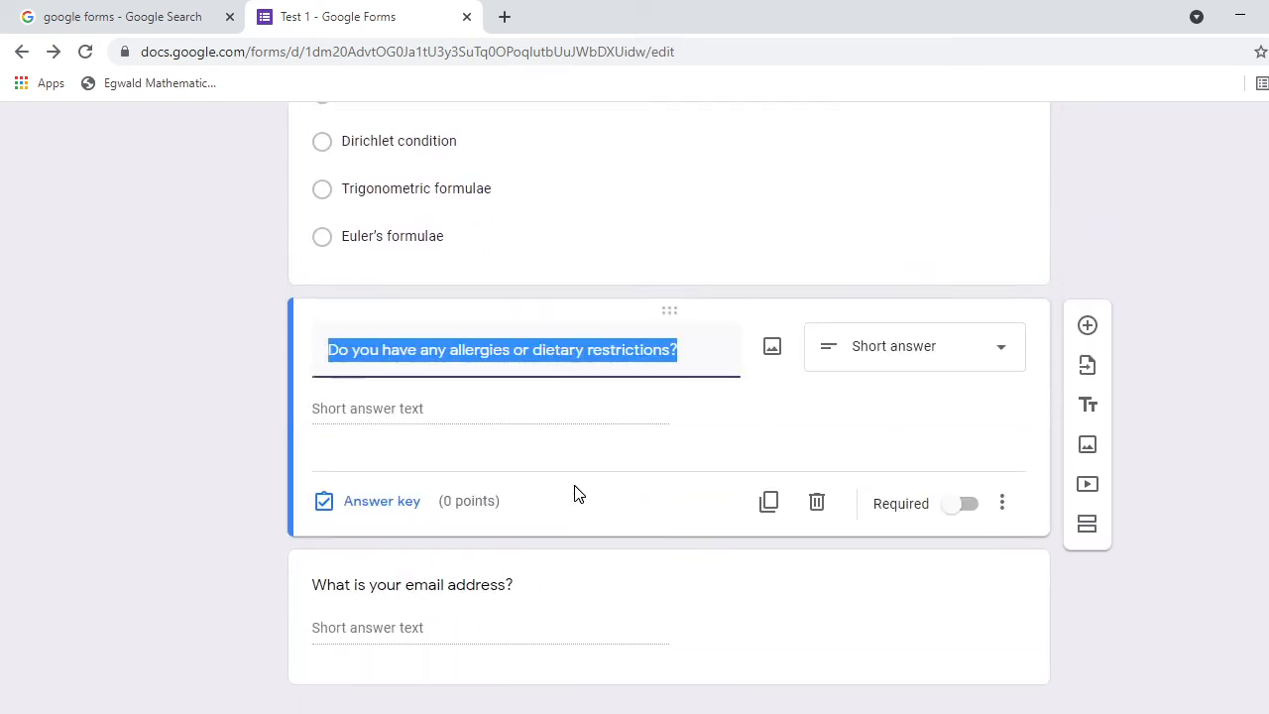
{"action": "left_click", "coordinate": [815, 503]}
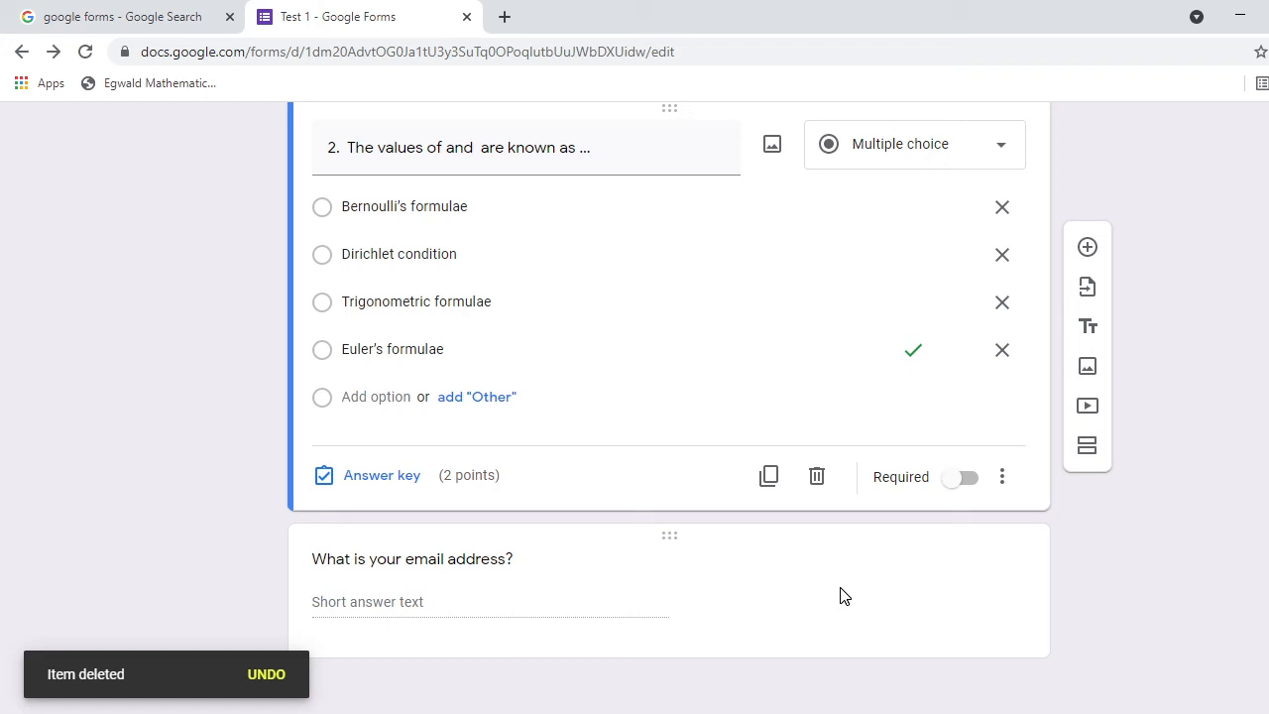
{"action": "scroll", "coordinate": [839, 595], "scroll_direction": "up", "scroll_amount": 10}
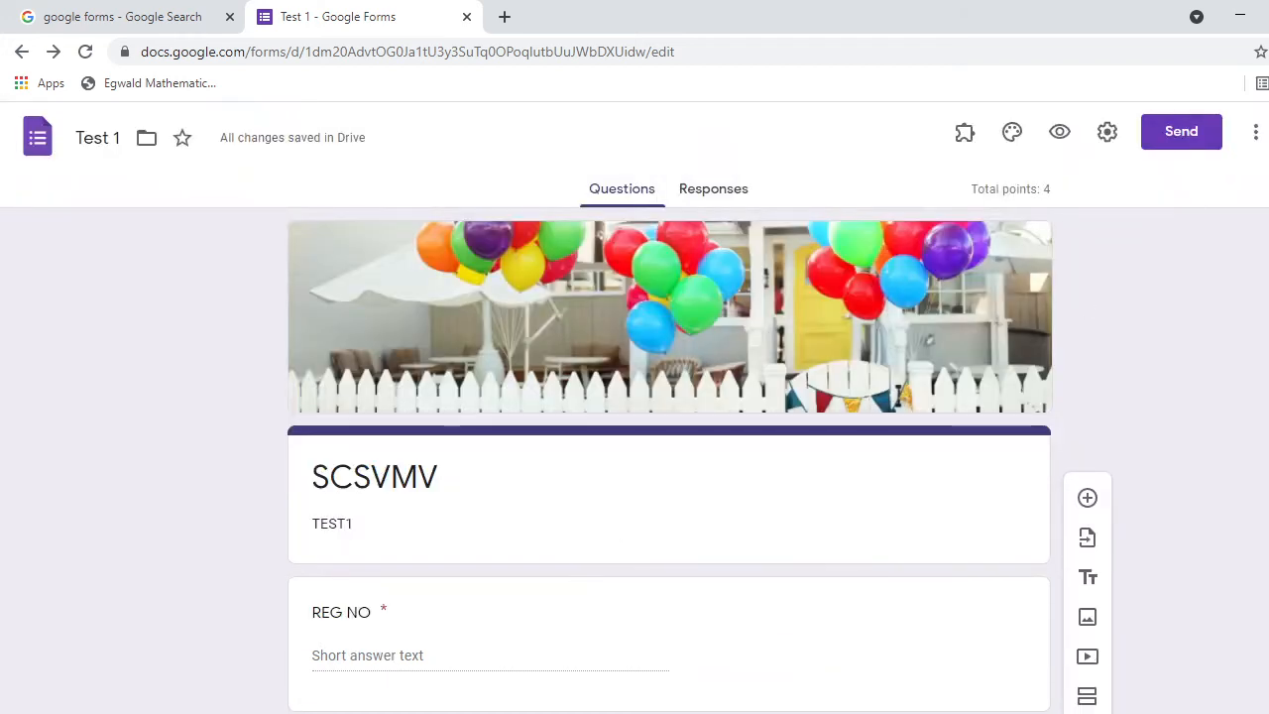
{"action": "scroll", "coordinate": [669, 406], "scroll_direction": "down", "scroll_amount": 10}
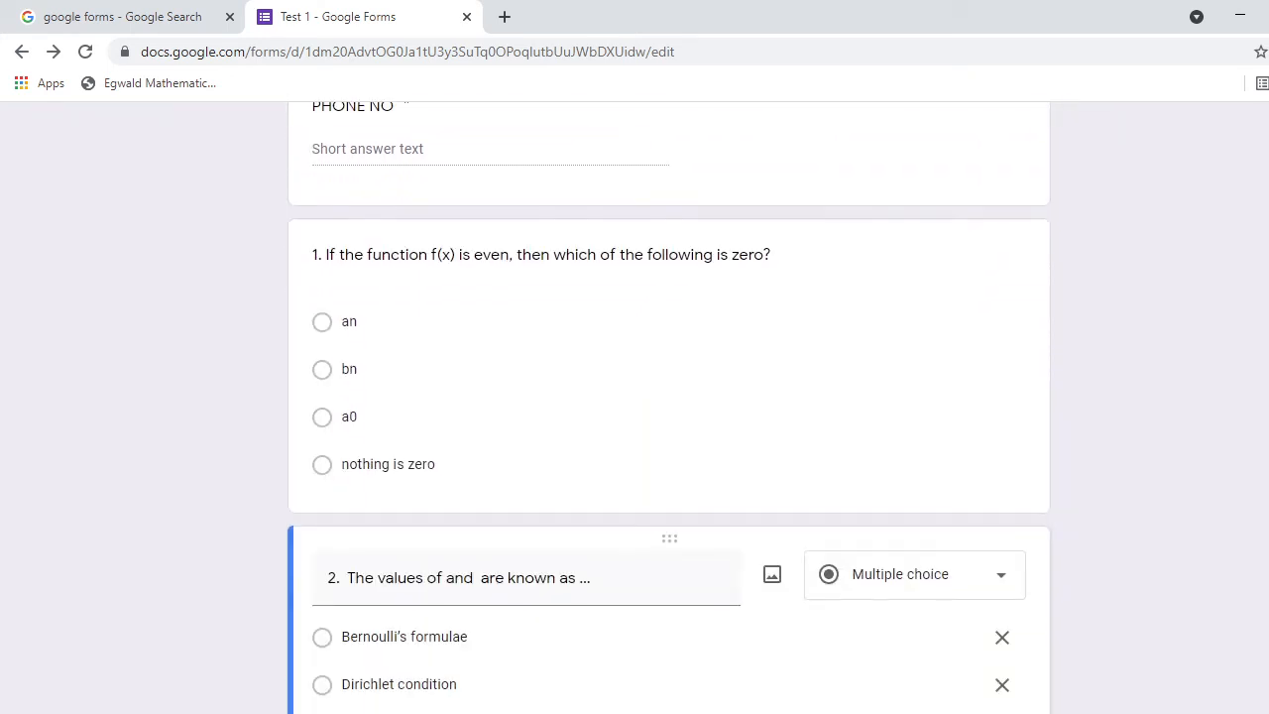
{"action": "scroll", "coordinate": [561, 570], "scroll_direction": "down", "scroll_amount": 4}
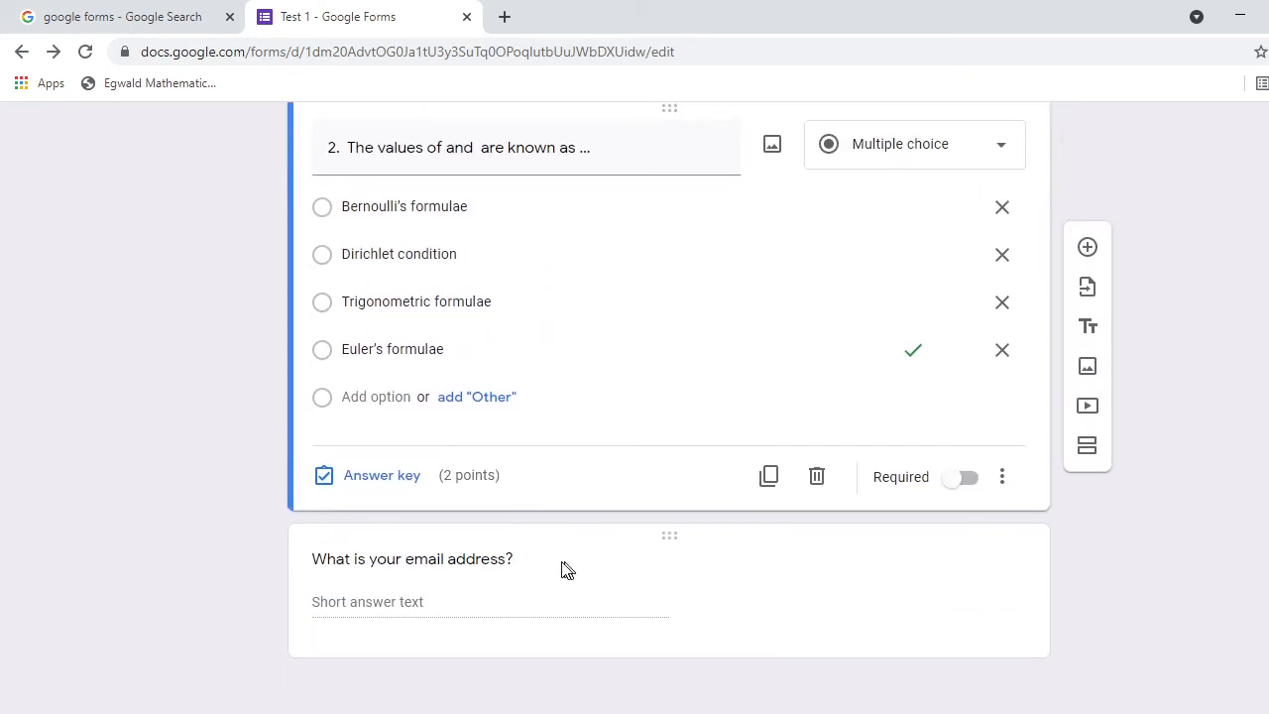
Delete the 'What is your email address?' question.
{"action": "left_click", "coordinate": [558, 572]}
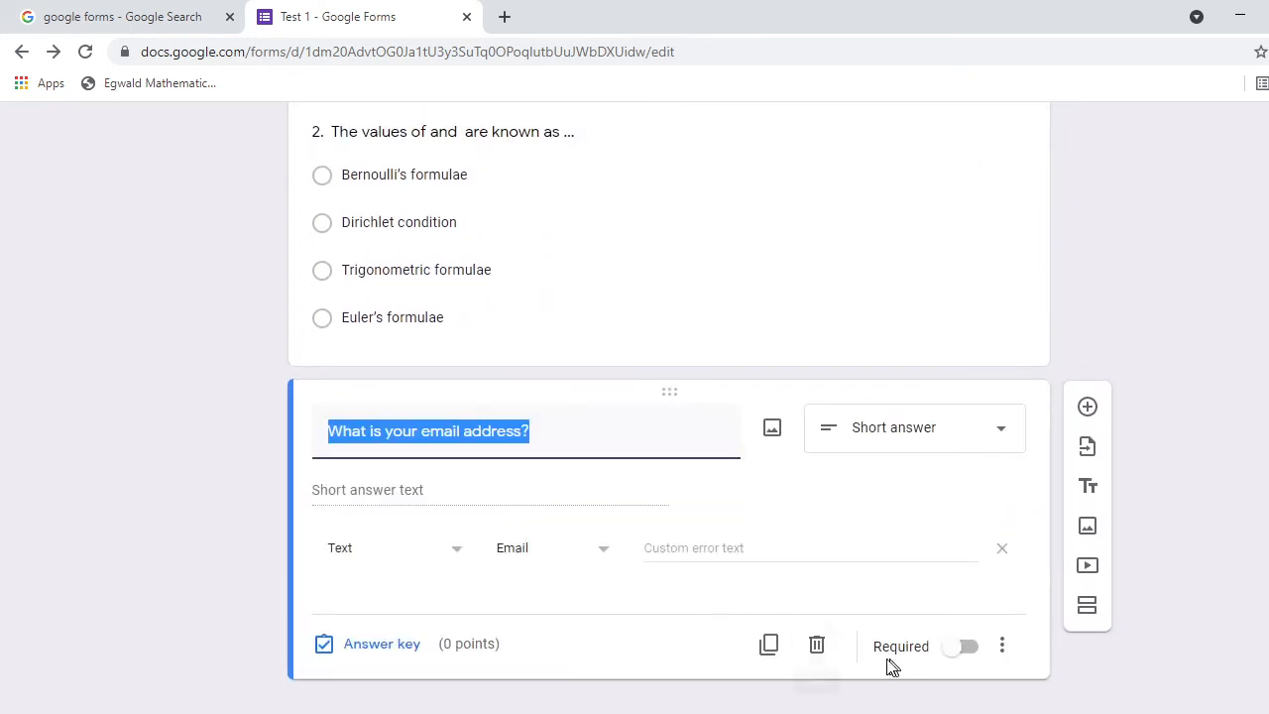
{"action": "left_click", "coordinate": [817, 646]}
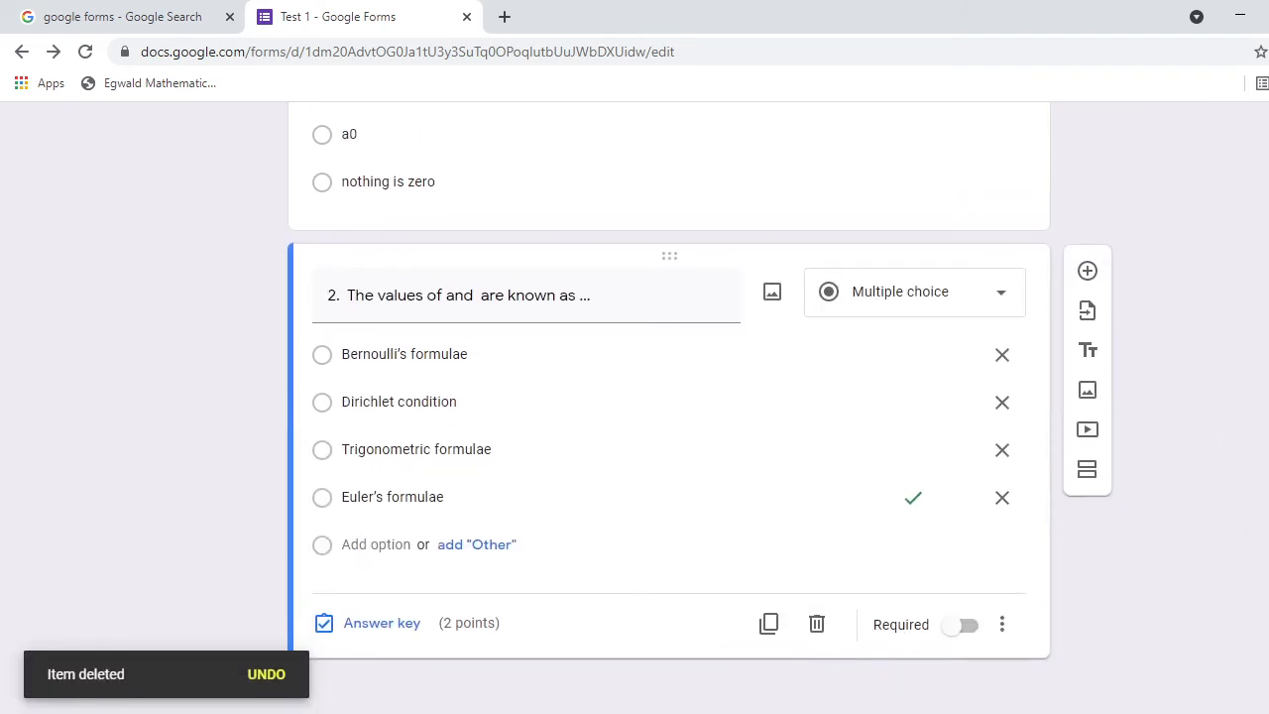
{"action": "scroll", "coordinate": [669, 407], "scroll_direction": "up", "scroll_amount": 12}
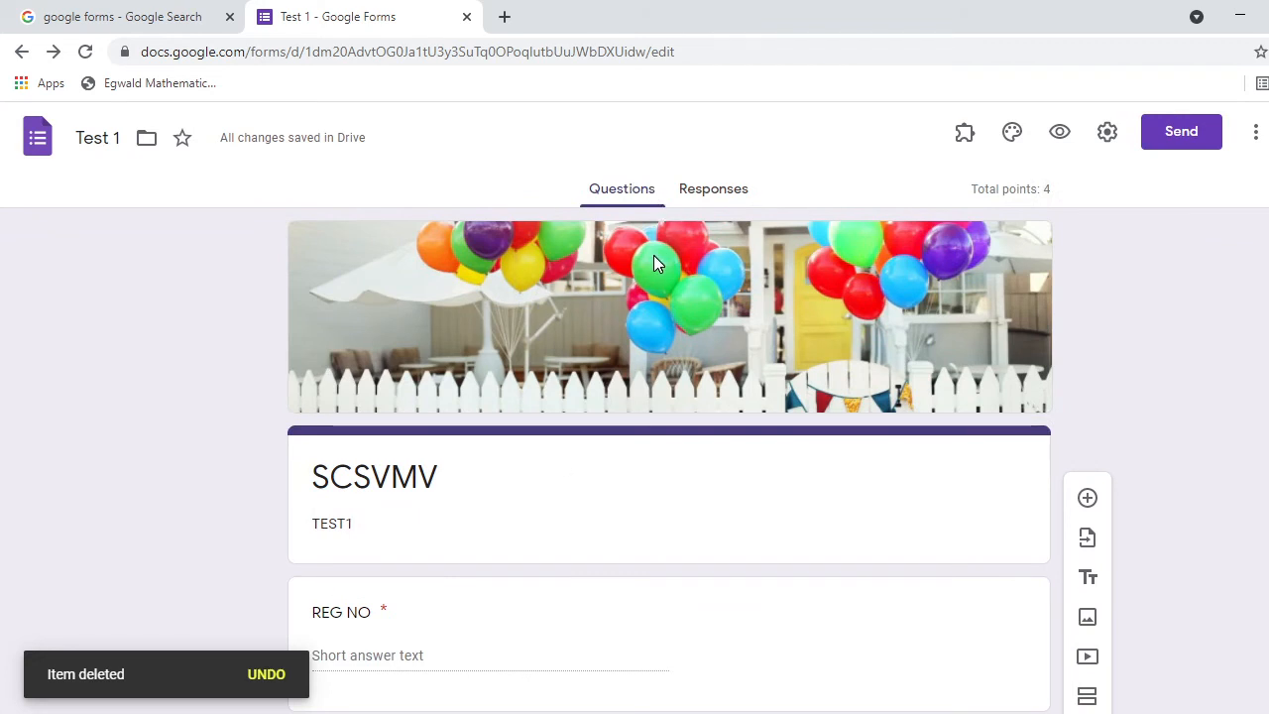
Open and close the formLimiter add-on, then open the palette's theme options.
{"action": "left_click", "coordinate": [964, 135]}
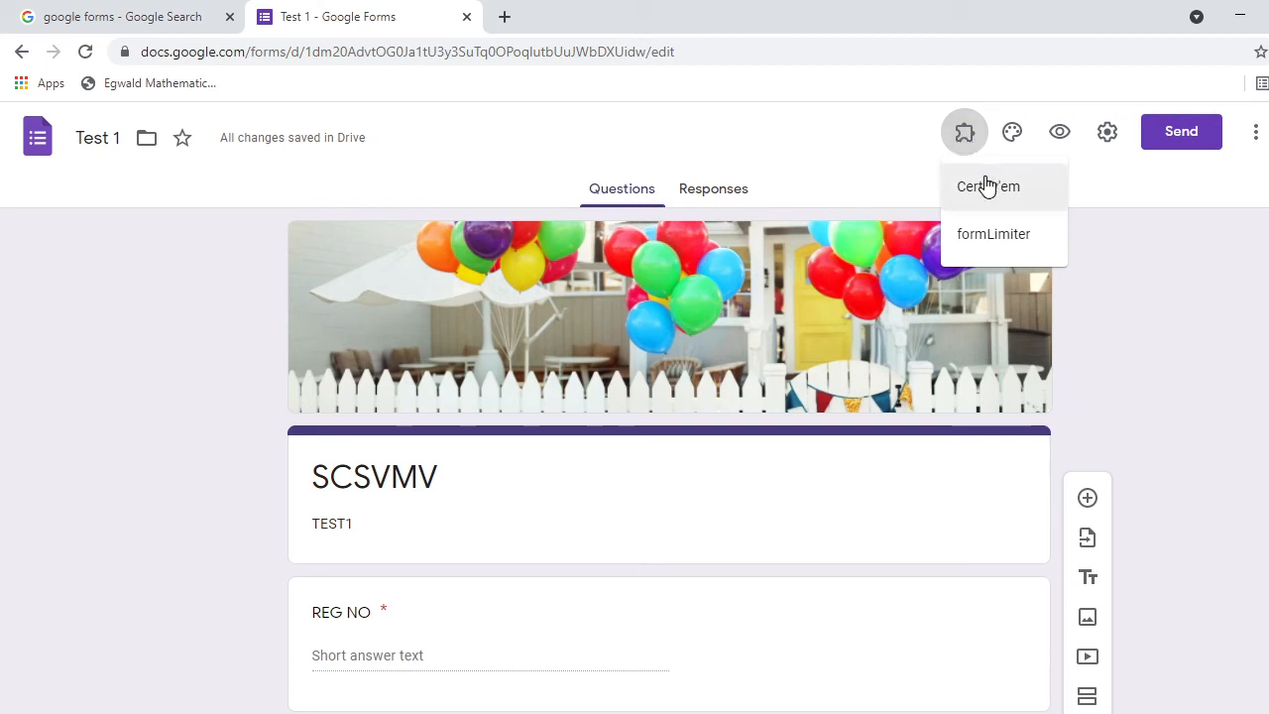
{"action": "left_click", "coordinate": [1008, 240]}
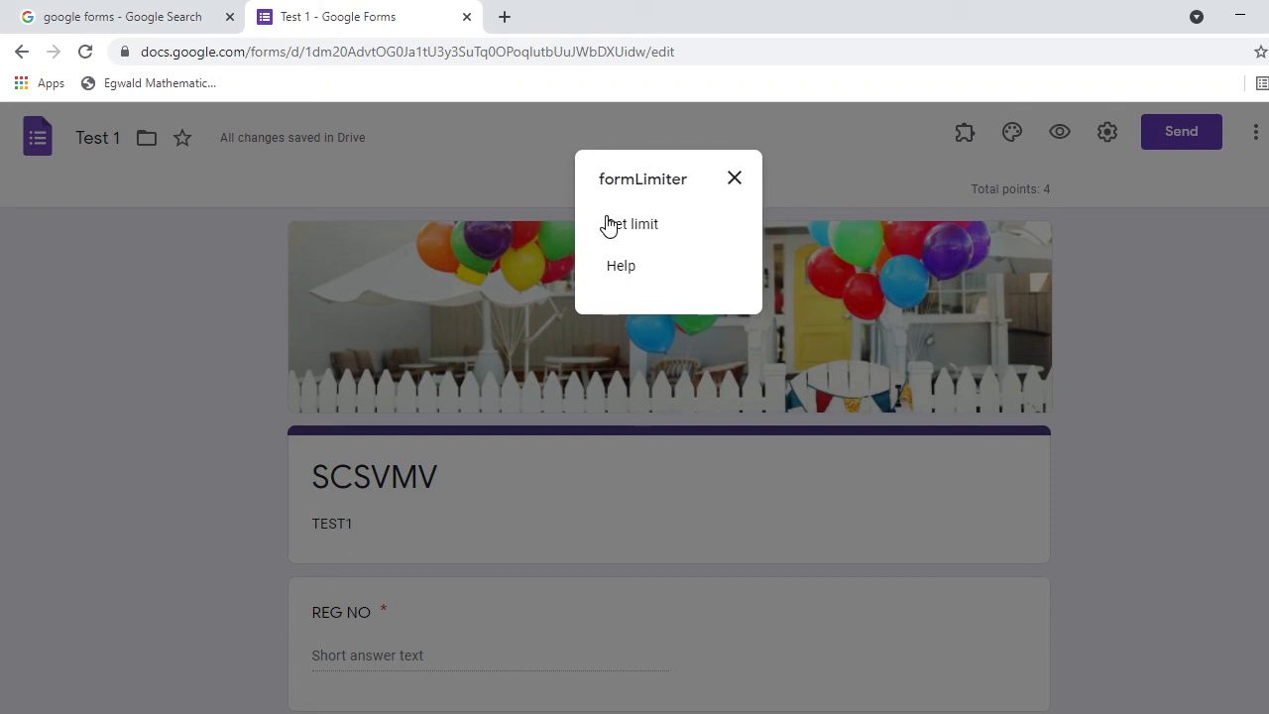
{"action": "left_click", "coordinate": [735, 179]}
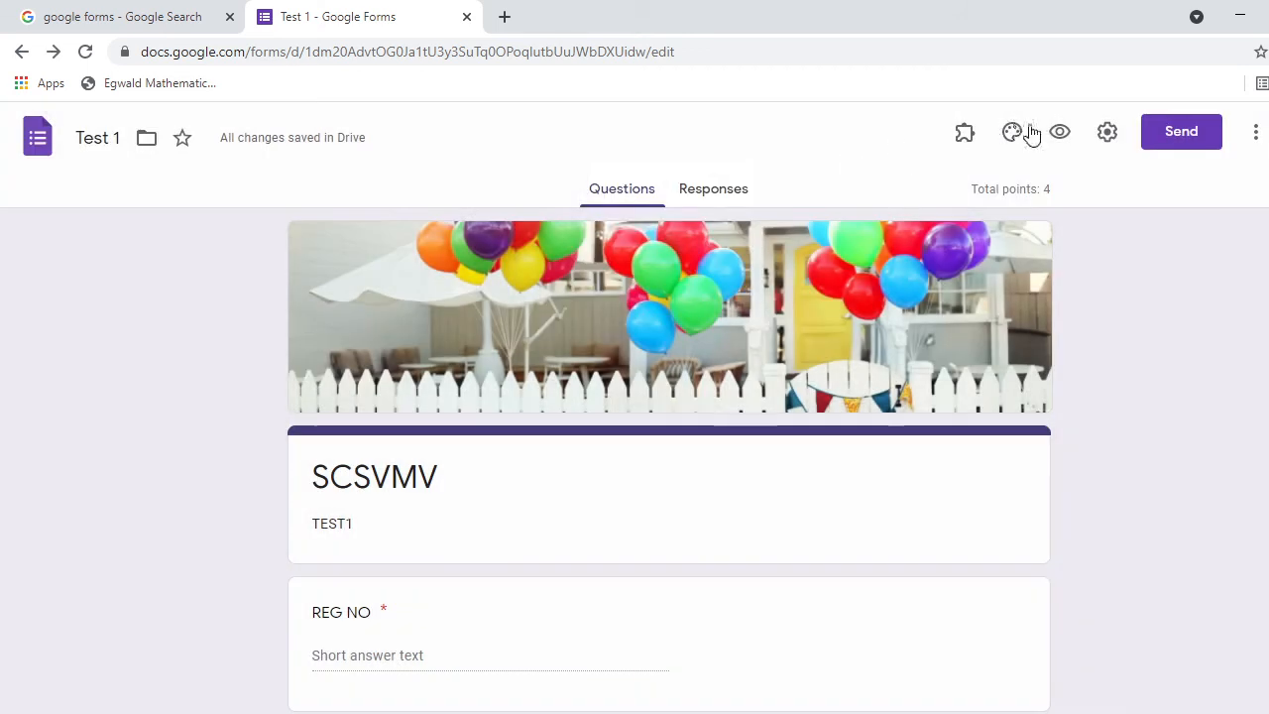
{"action": "left_click", "coordinate": [1014, 135]}
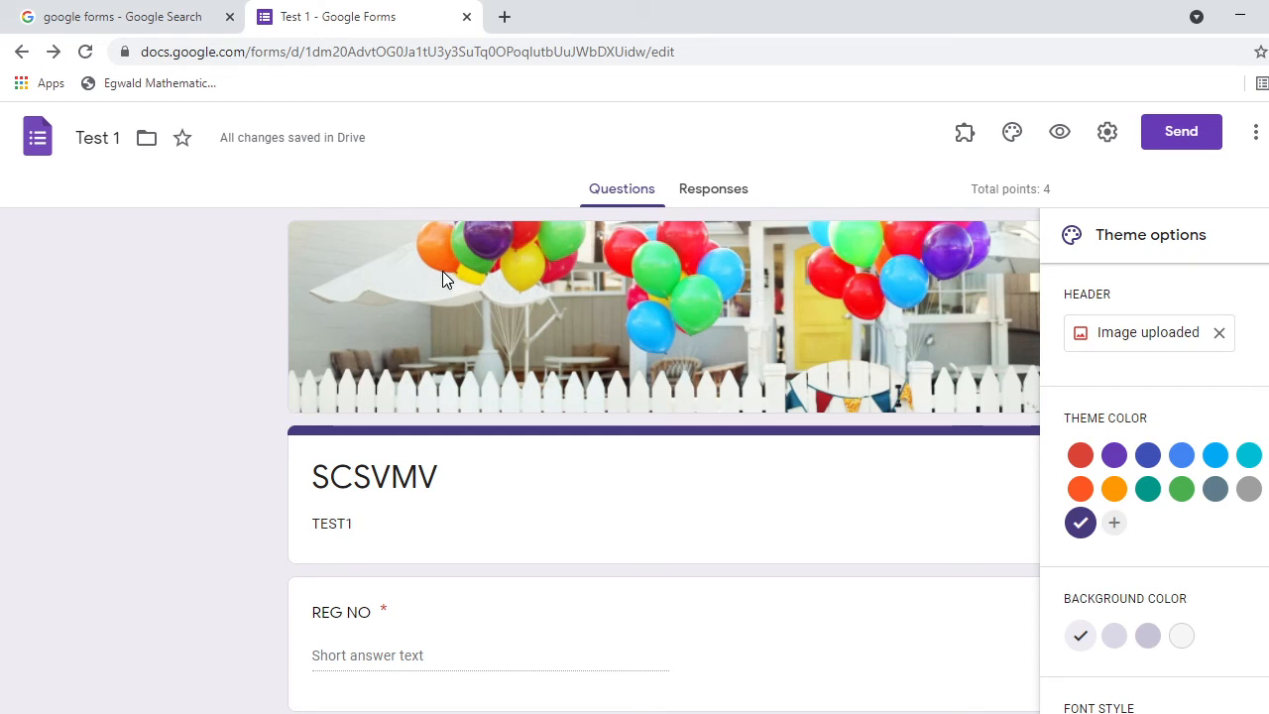
Swap the balloon header for the open-book image from the Themes gallery.
{"action": "left_click", "coordinate": [1197, 340]}
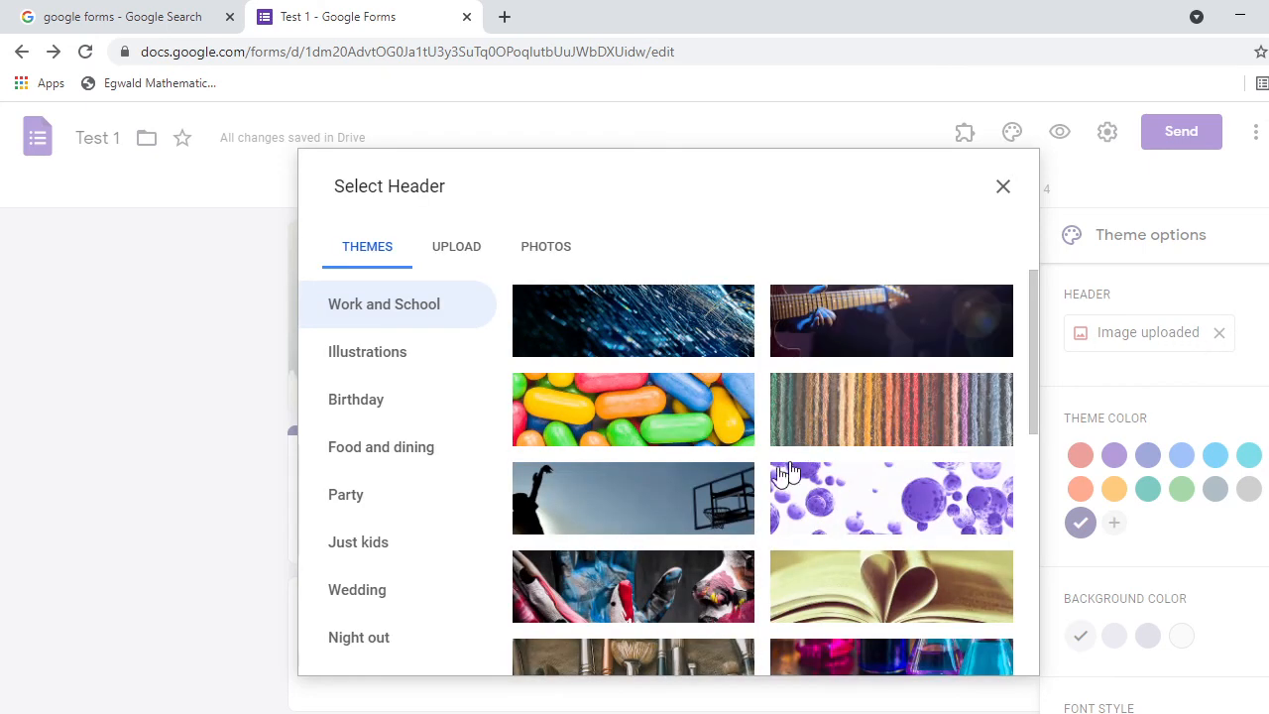
{"action": "left_click", "coordinate": [822, 595]}
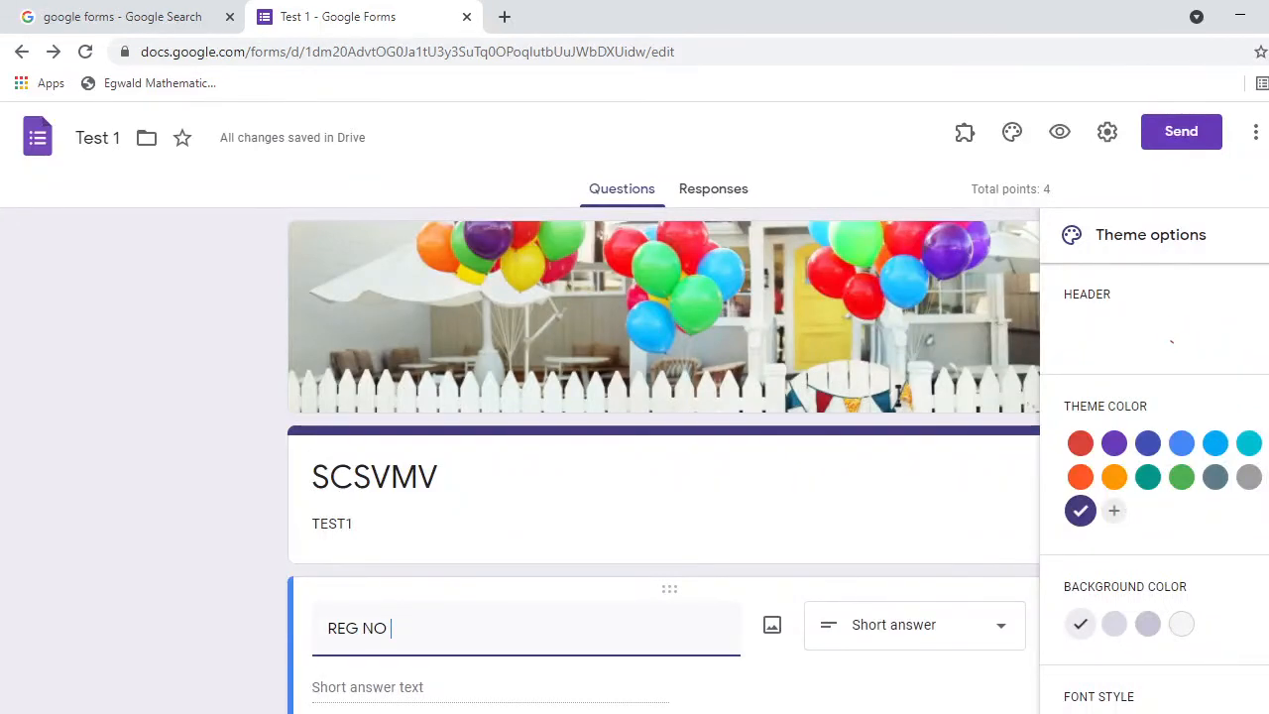
{"action": "scroll", "coordinate": [664, 462], "scroll_direction": "down", "scroll_amount": 2}
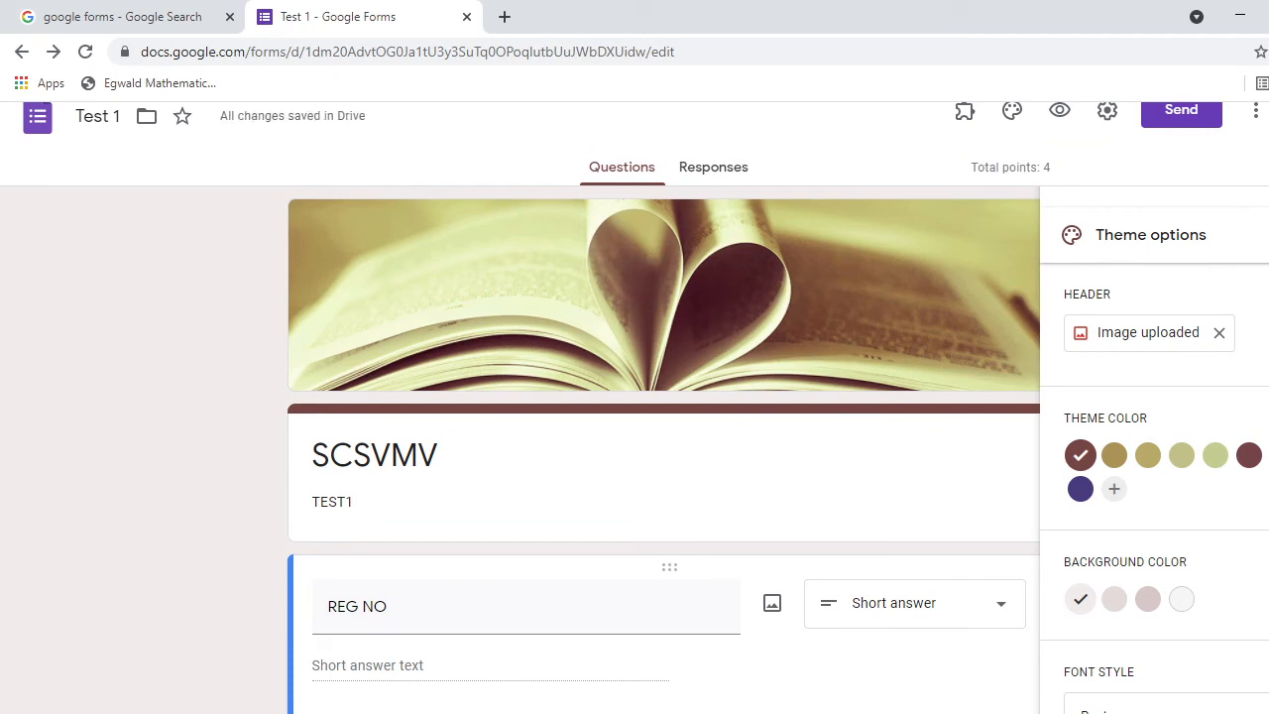
{"action": "scroll", "coordinate": [809, 323], "scroll_direction": "down", "scroll_amount": 1}
{"action": "scroll", "coordinate": [809, 323], "scroll_direction": "up", "scroll_amount": 1}
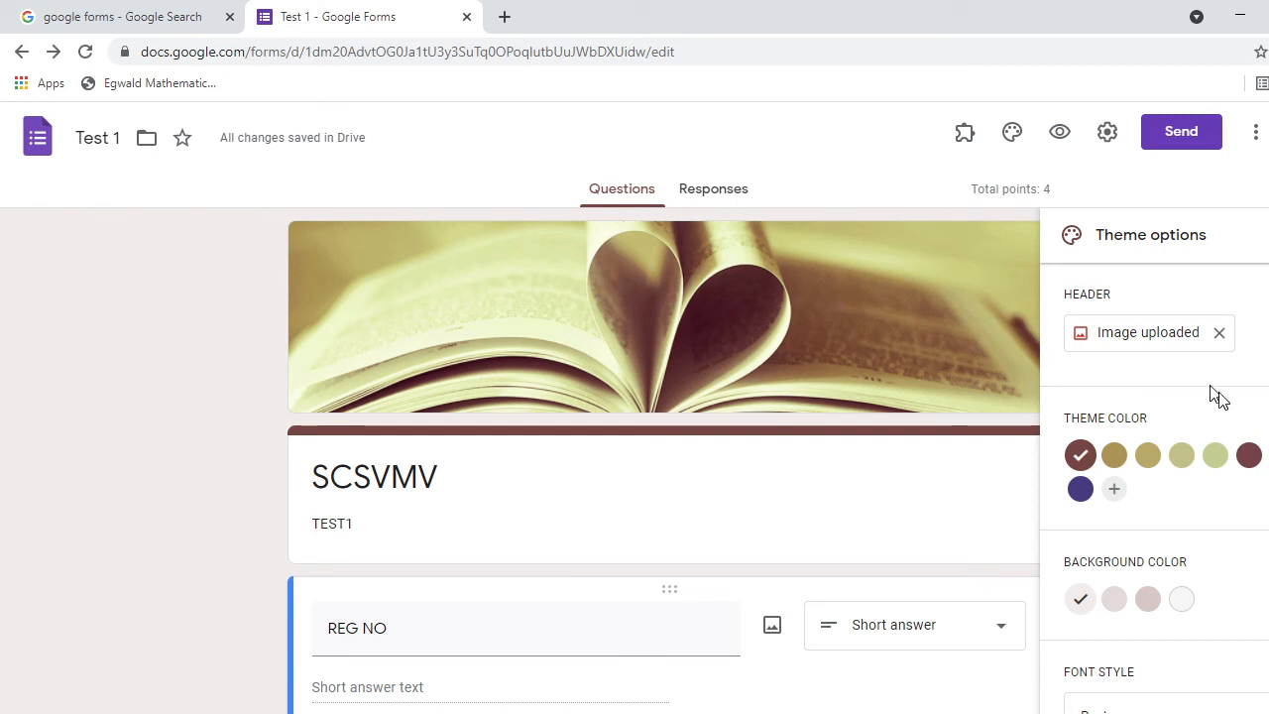
Add and apply the custom theme colour #ff0000, turning the accents red and background pink.
{"action": "left_click", "coordinate": [1248, 456]}
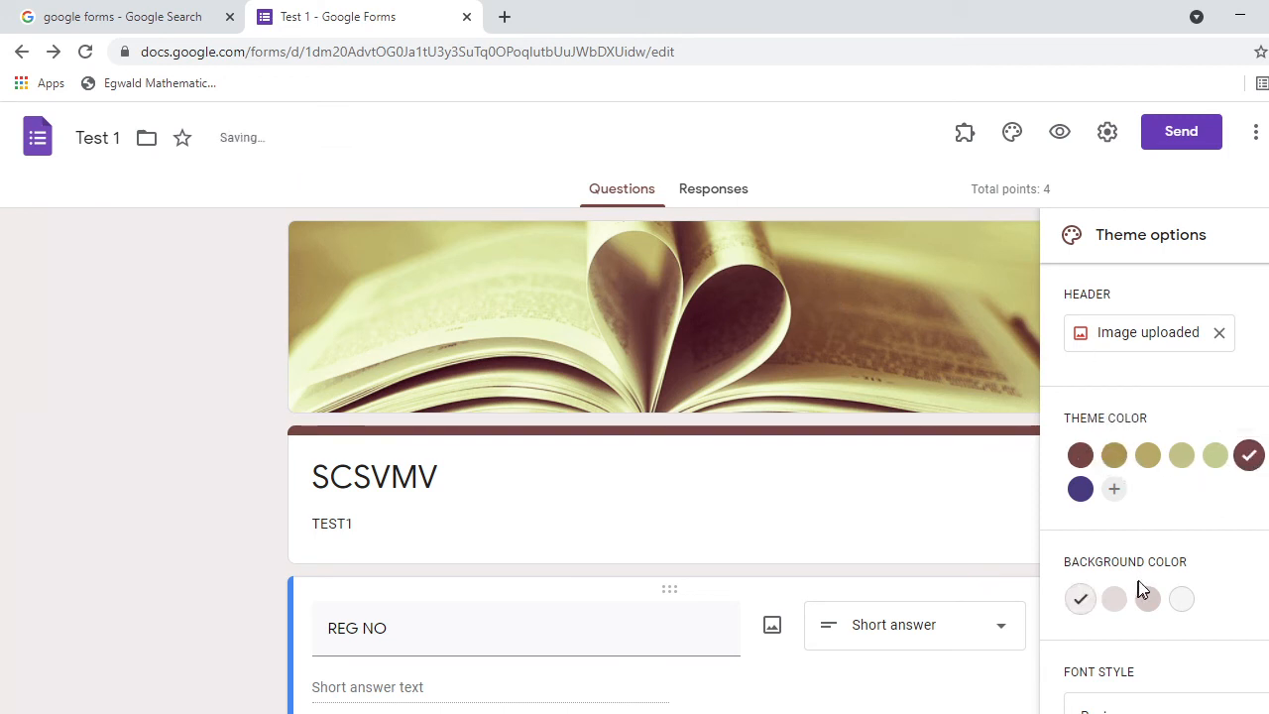
{"action": "left_click", "coordinate": [1114, 488]}
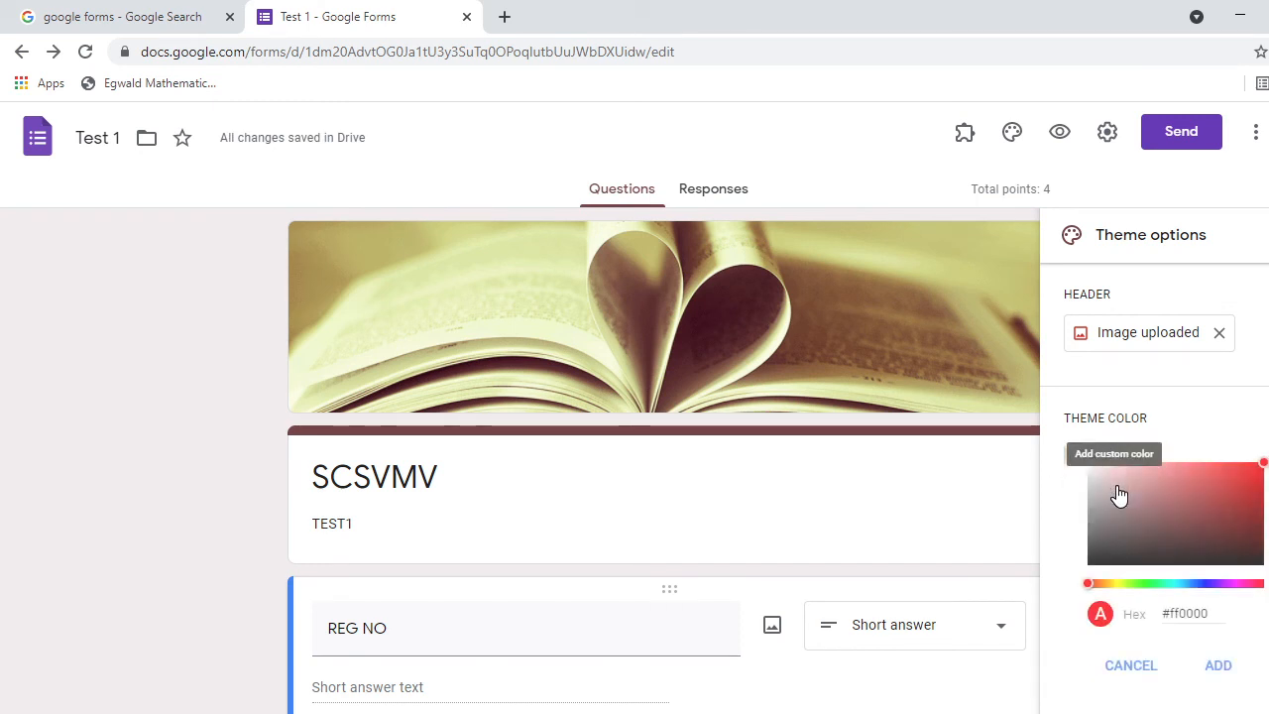
{"action": "left_click", "coordinate": [1223, 667]}
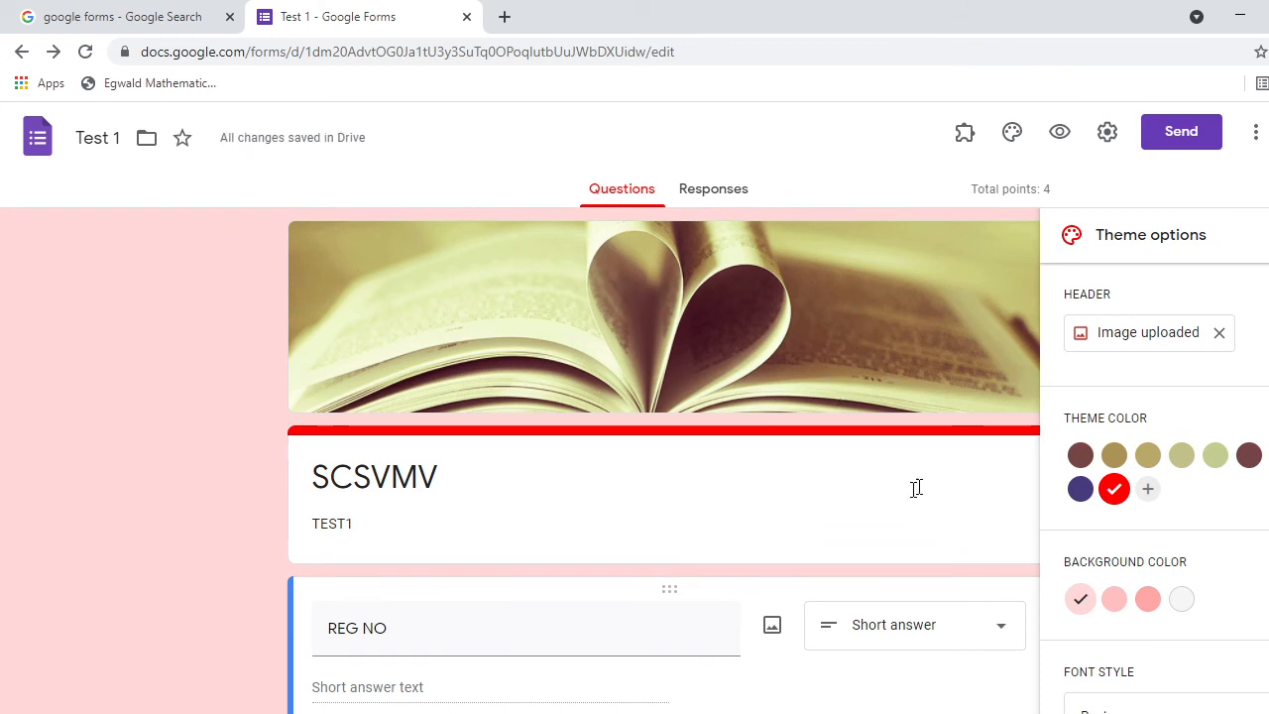
{"action": "scroll", "coordinate": [471, 189], "scroll_direction": "down", "scroll_amount": 4}
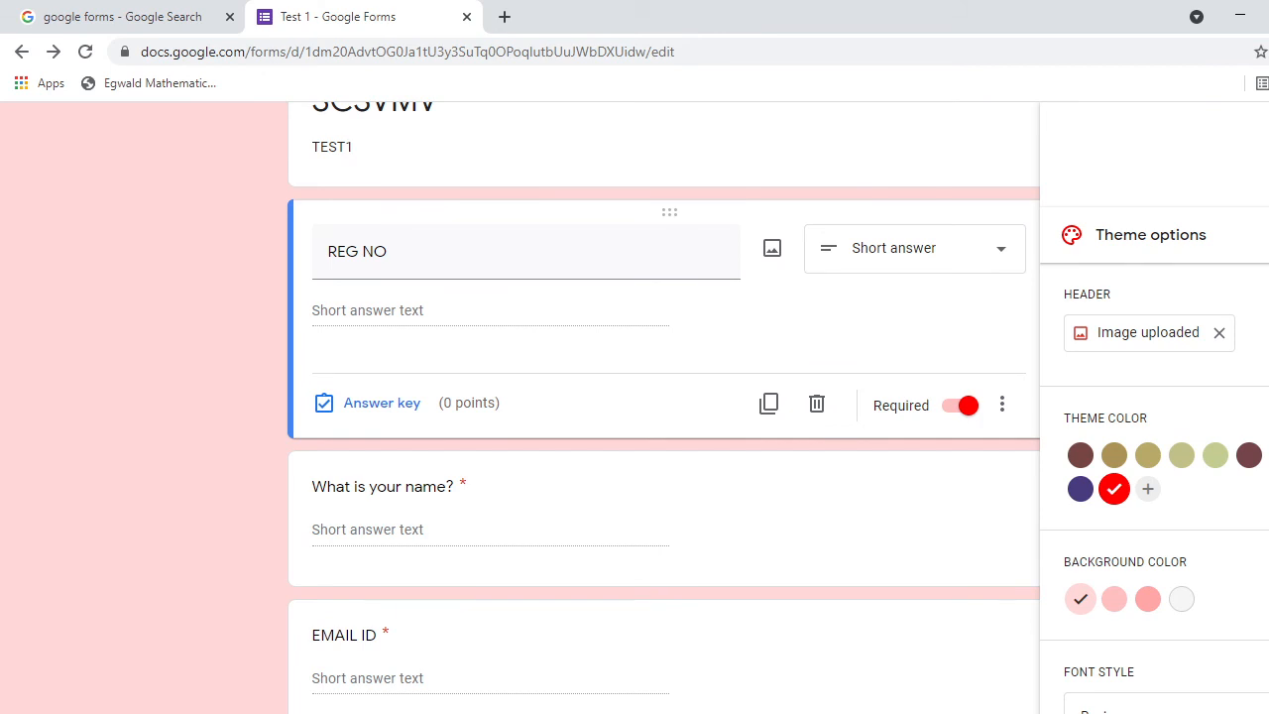
{"action": "scroll", "coordinate": [664, 396], "scroll_direction": "down", "scroll_amount": 4}
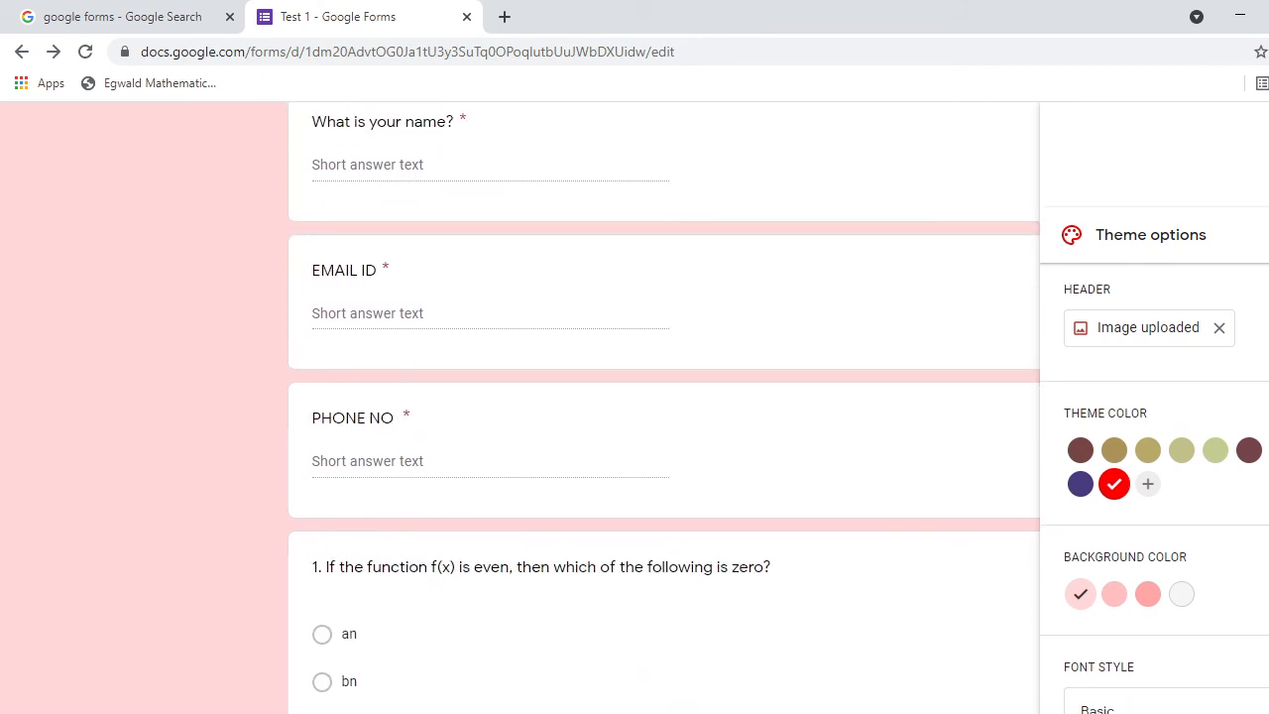
{"action": "scroll", "coordinate": [1154, 491], "scroll_direction": "down", "scroll_amount": 1}
Try the Decorative font style, then settle on Formal for the quiz text.
{"action": "left_click", "coordinate": [1267, 681]}
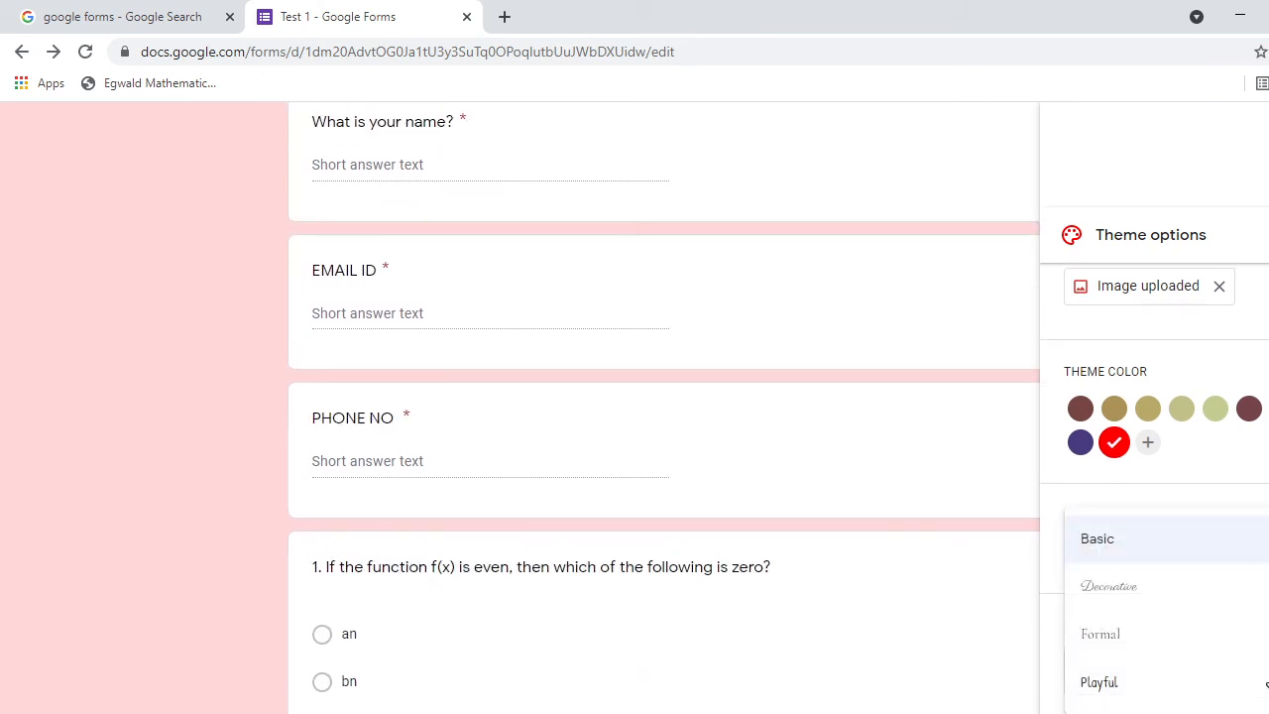
{"action": "left_click", "coordinate": [1150, 591]}
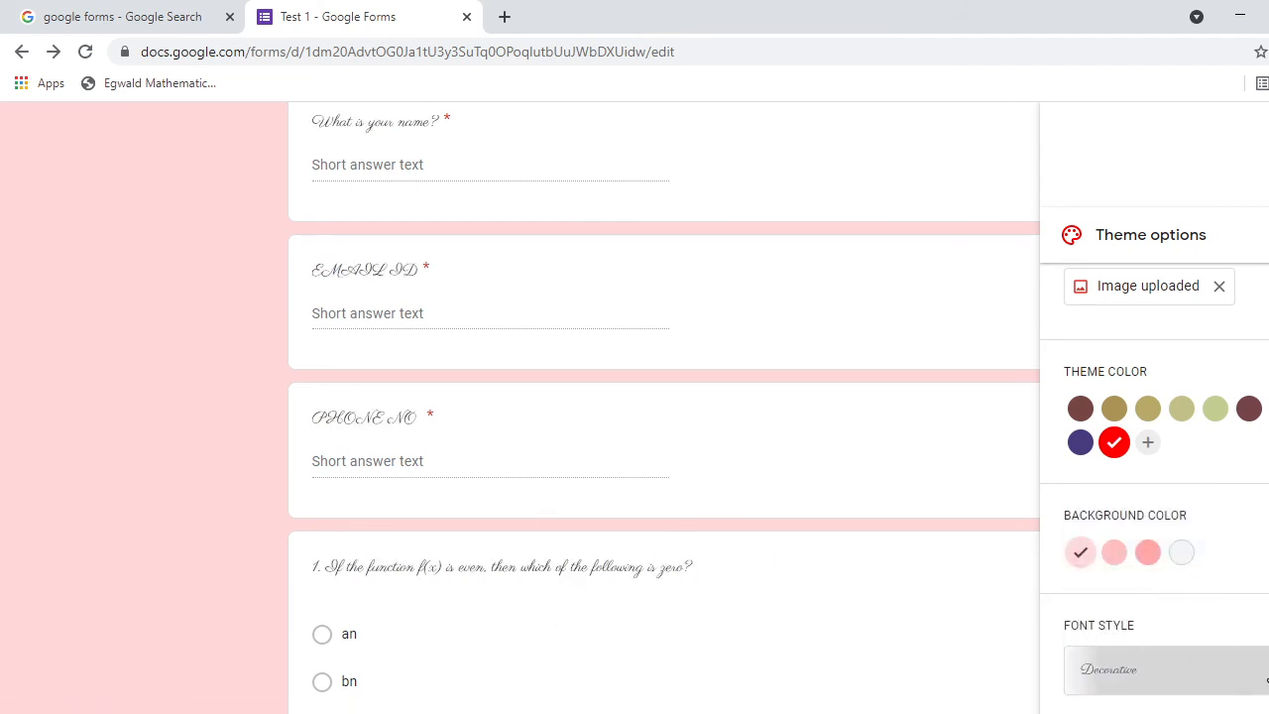
{"action": "left_click", "coordinate": [1266, 674]}
{"action": "left_click", "coordinate": [1263, 644]}
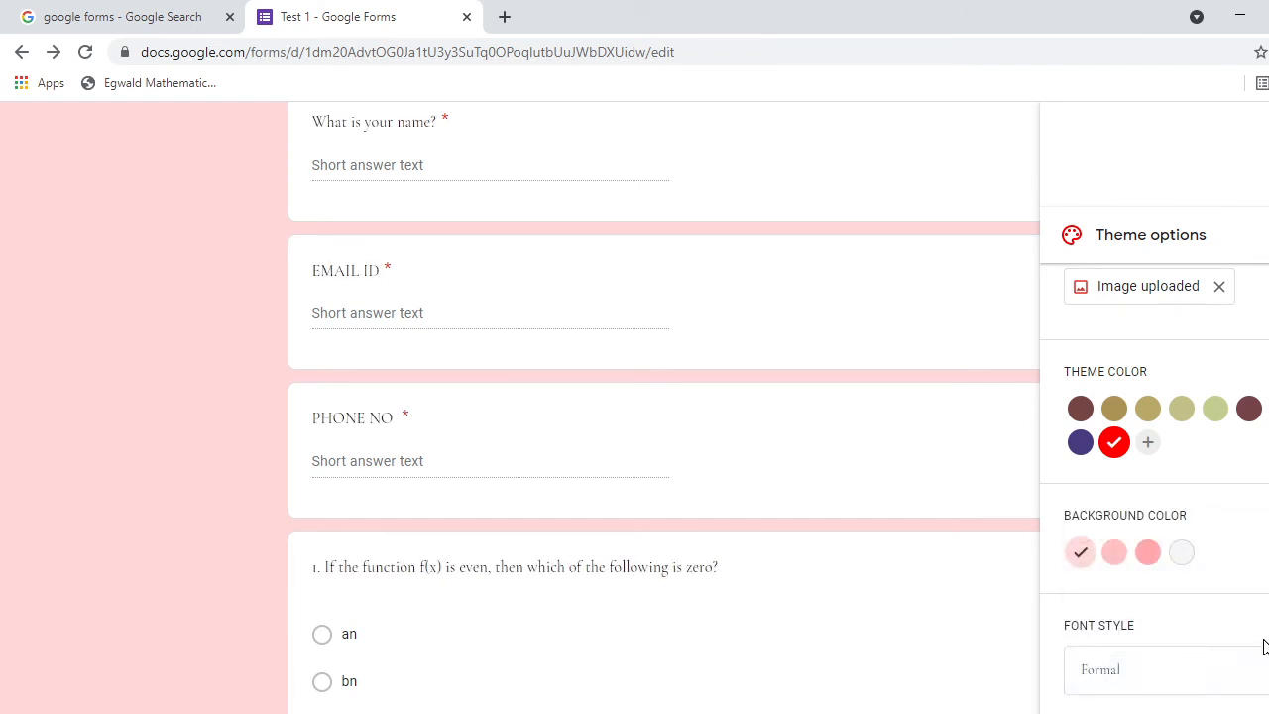
{"action": "scroll", "coordinate": [1154, 490], "scroll_direction": "up", "scroll_amount": 1}
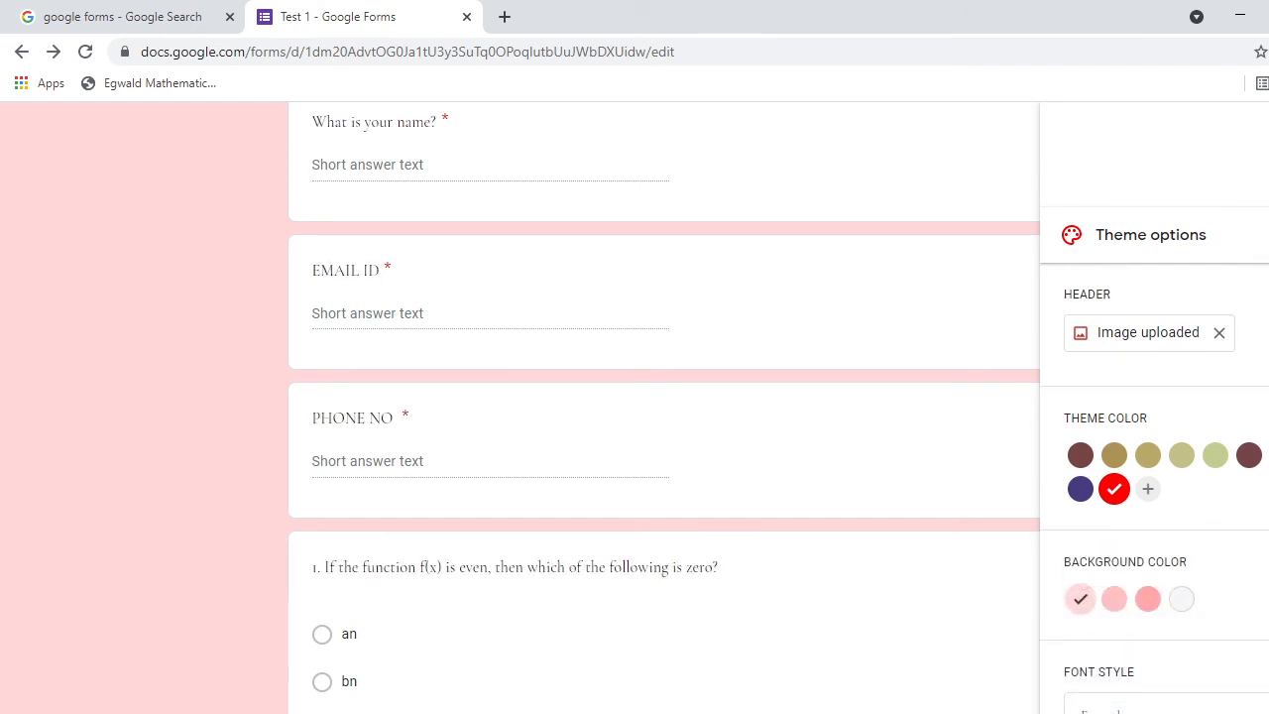
{"action": "scroll", "coordinate": [664, 407], "scroll_direction": "up", "scroll_amount": 8}
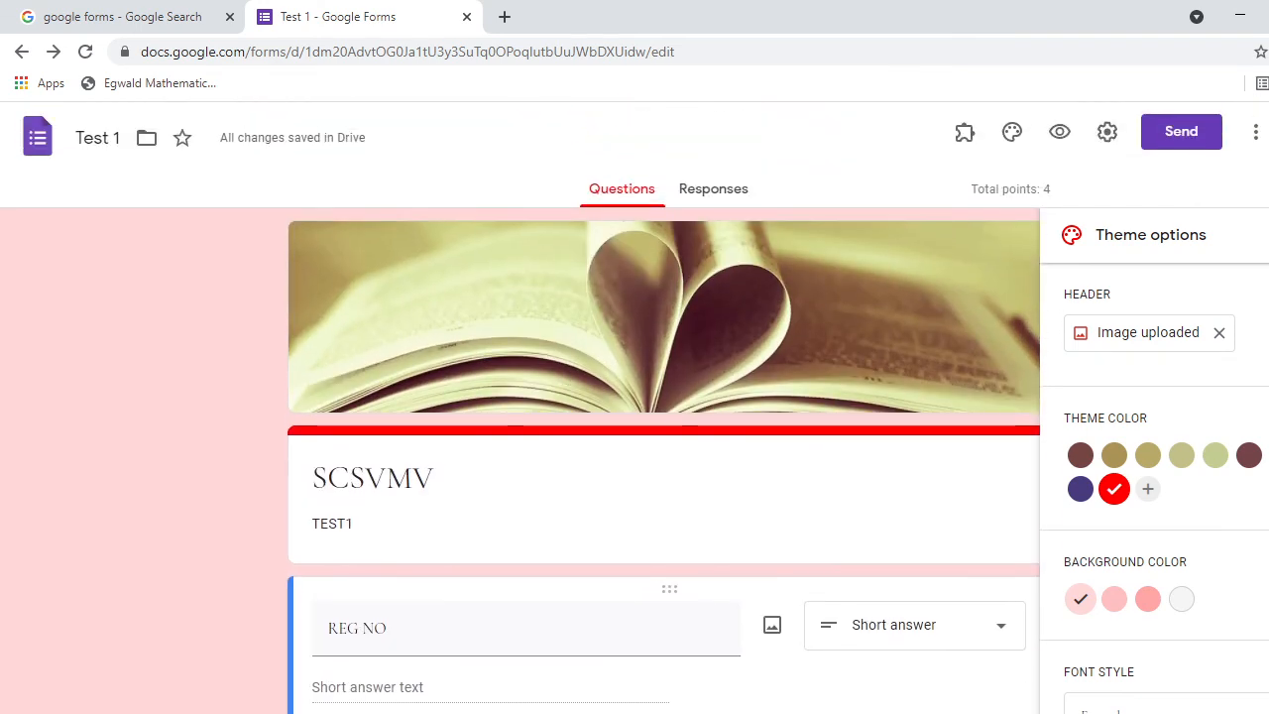
{"action": "left_click", "coordinate": [1059, 132]}
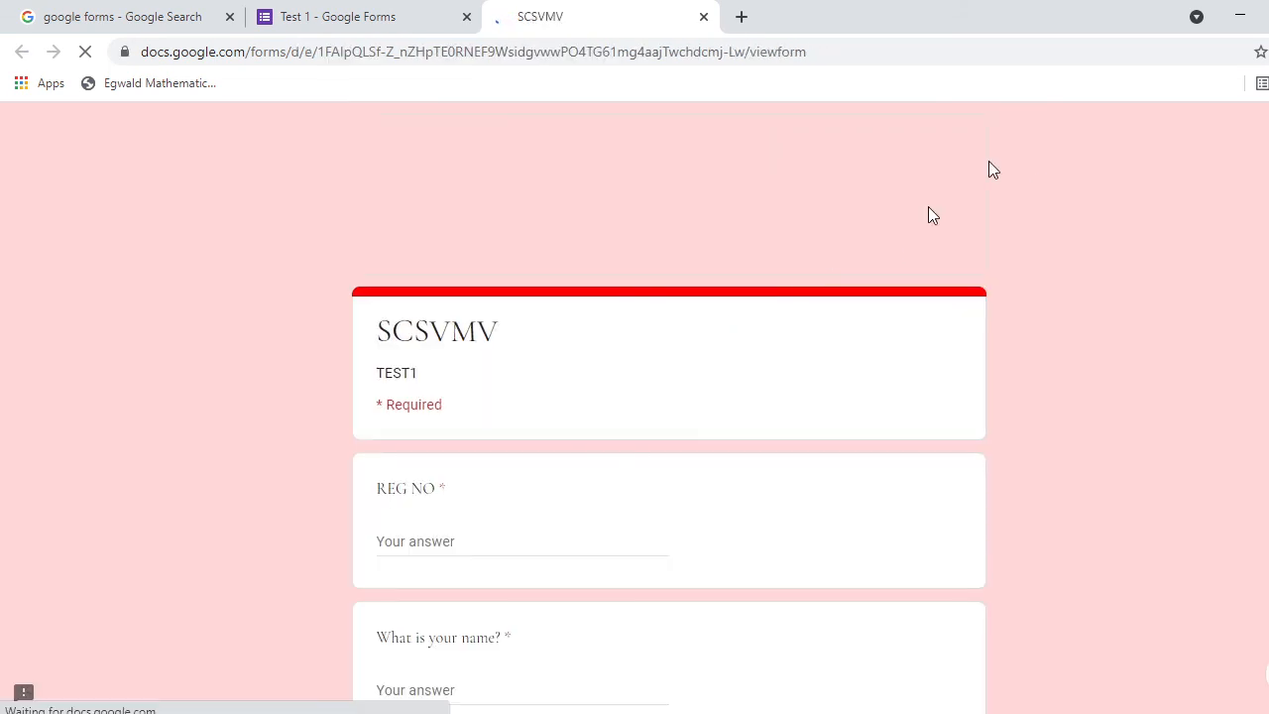
{"action": "scroll", "coordinate": [669, 407], "scroll_direction": "down", "scroll_amount": 3}
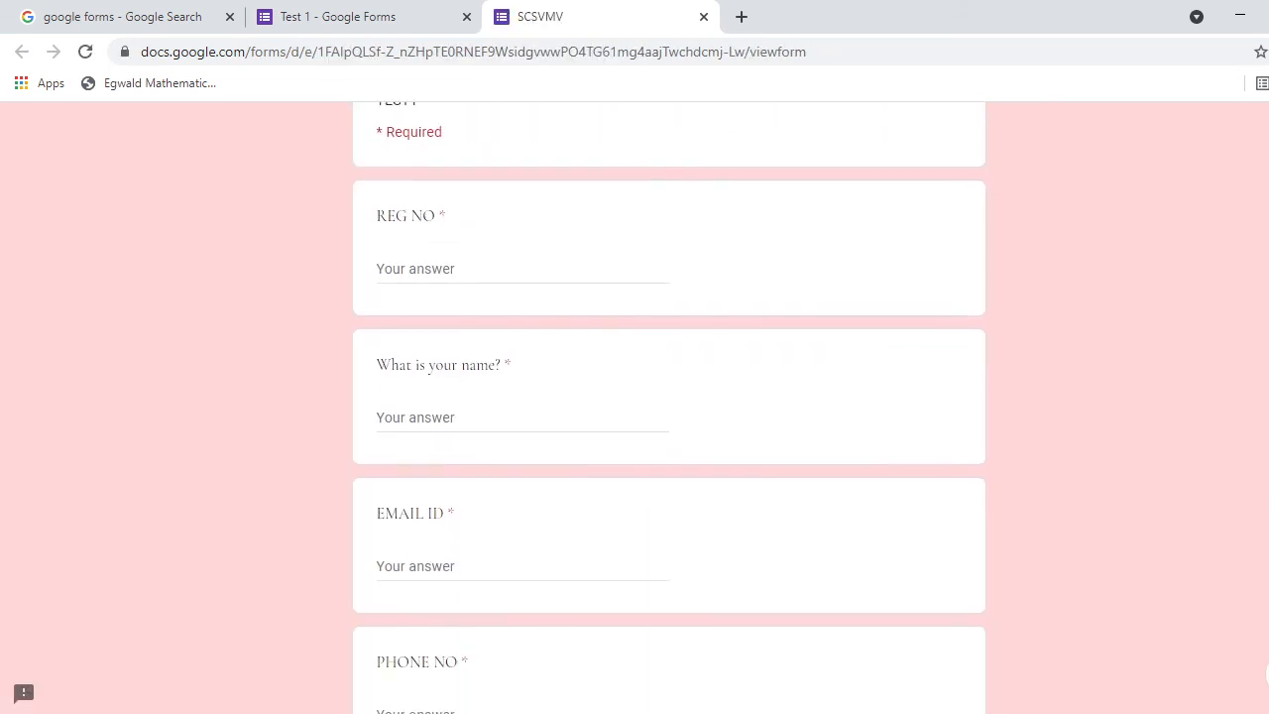
{"action": "scroll", "coordinate": [670, 407], "scroll_direction": "down", "scroll_amount": 5}
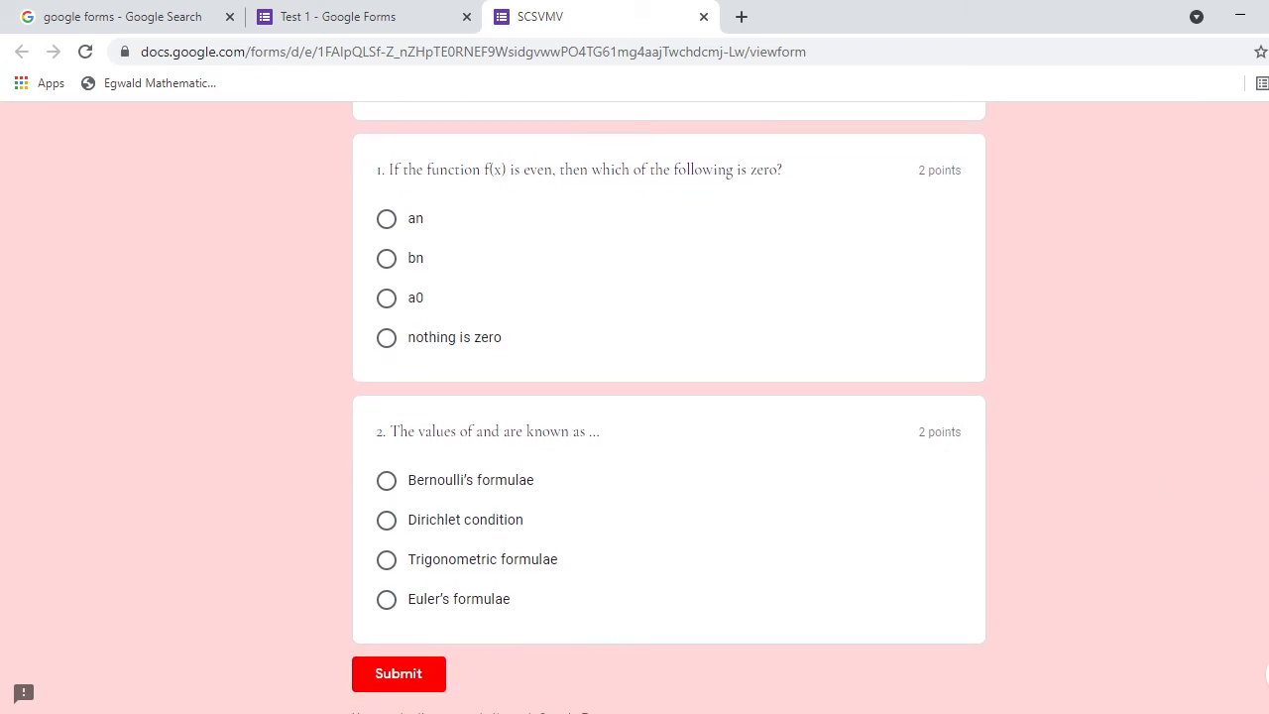
{"action": "scroll", "coordinate": [668, 407], "scroll_direction": "up", "scroll_amount": 1}
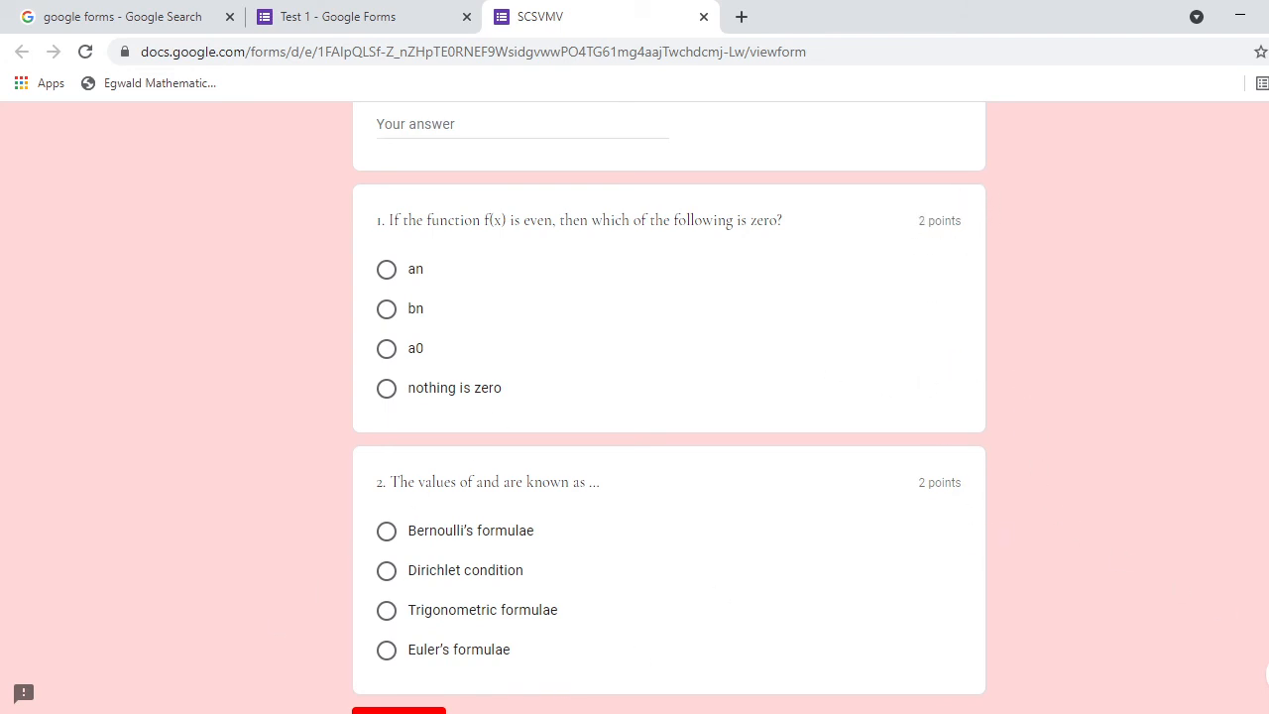
{"action": "scroll", "coordinate": [668, 397], "scroll_direction": "up", "scroll_amount": 9}
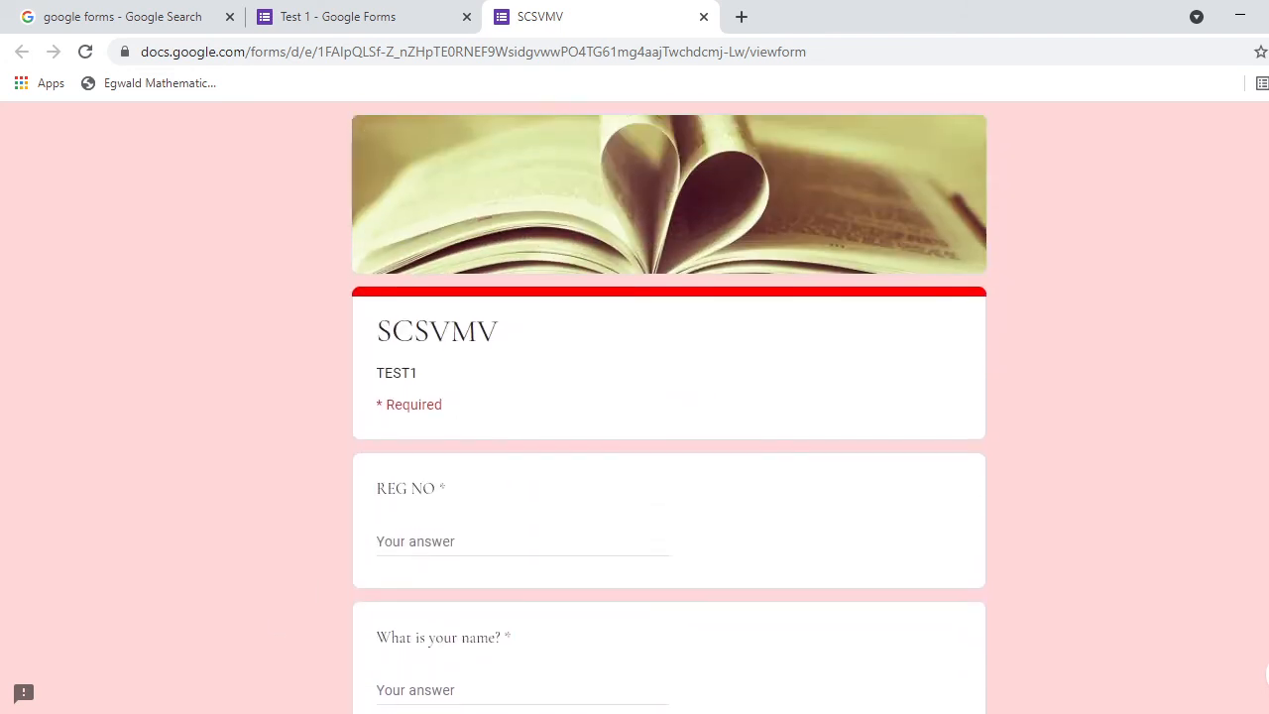
{"action": "left_click", "coordinate": [703, 18]}
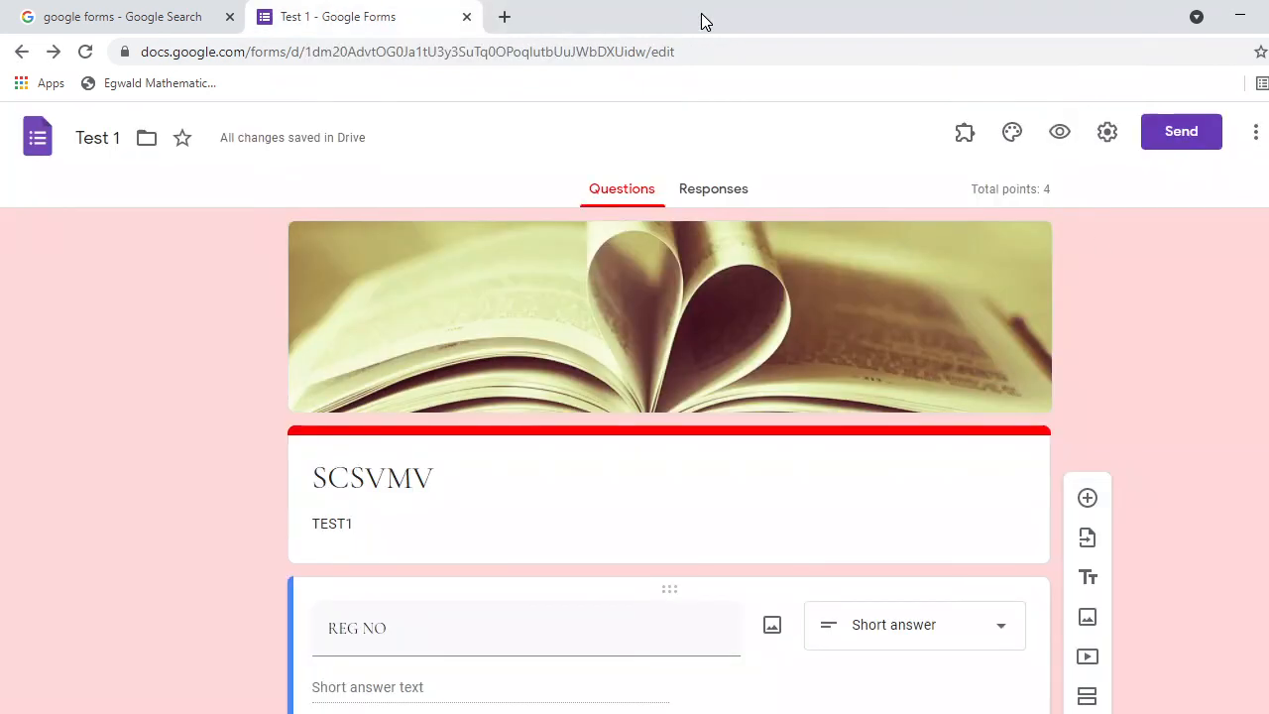
Turn on Collect emails in the General settings and save the change.
{"action": "left_click", "coordinate": [1107, 139]}
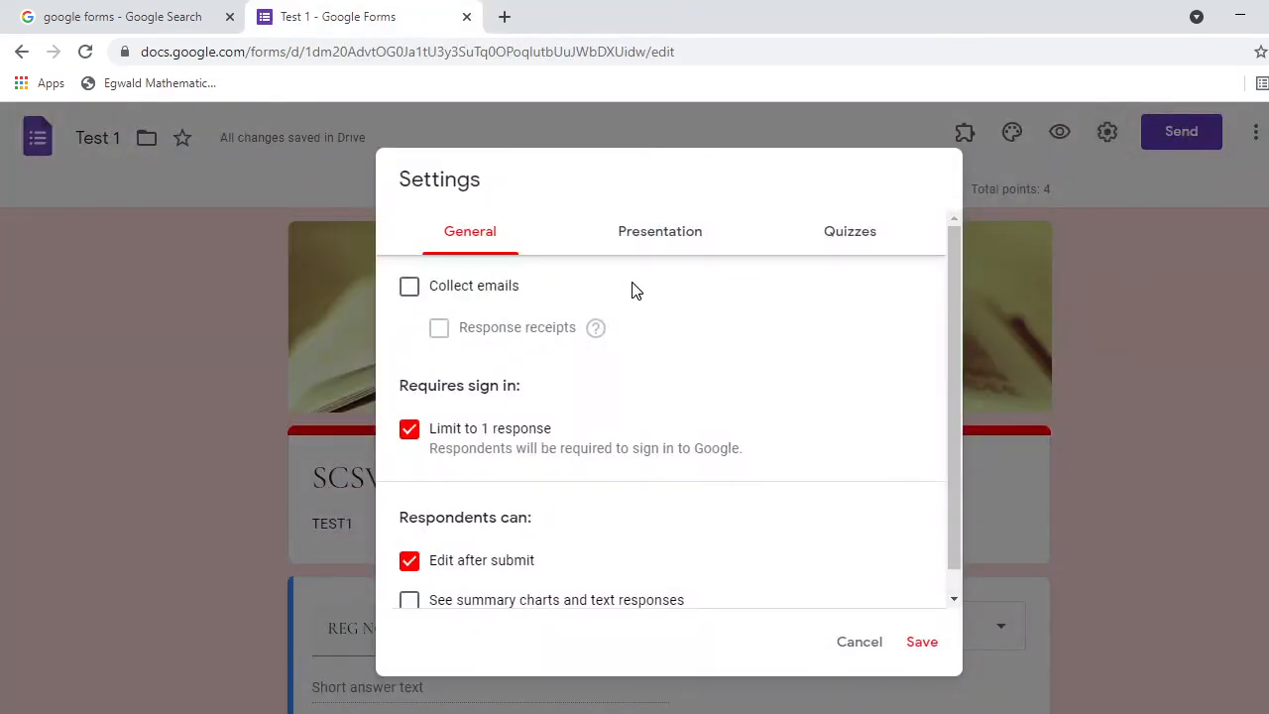
{"action": "left_click", "coordinate": [409, 290]}
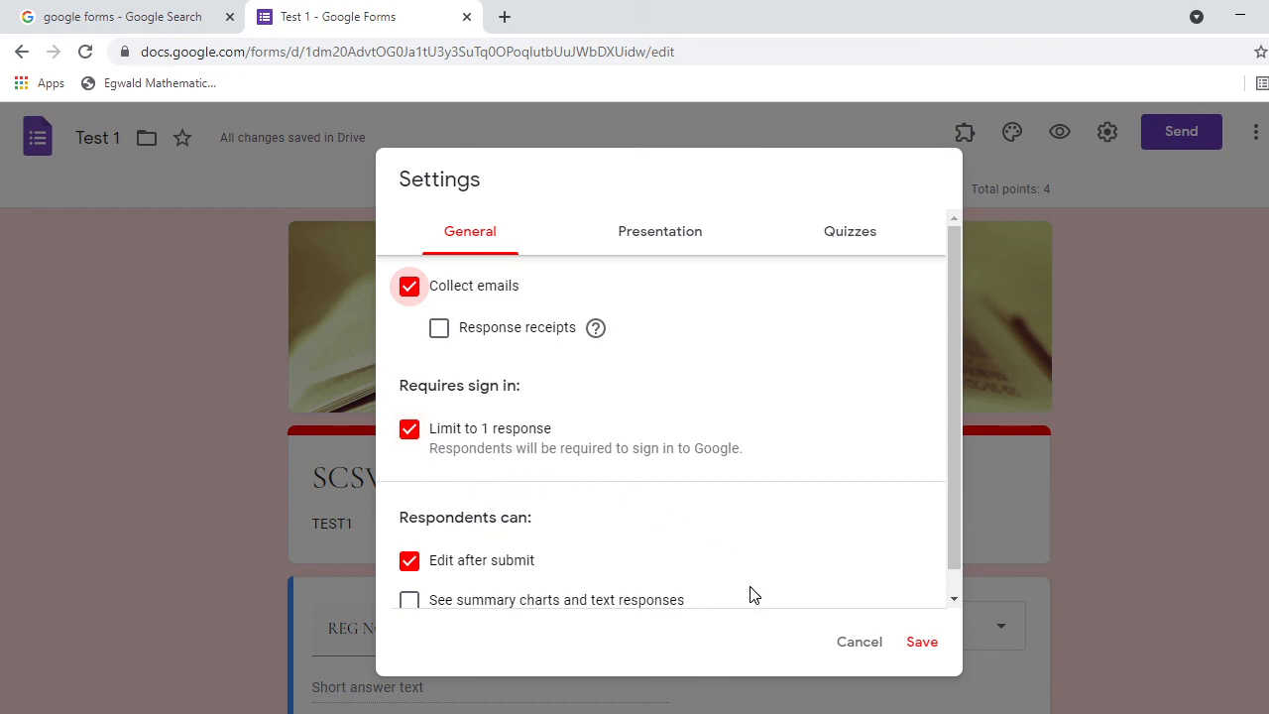
{"action": "left_click", "coordinate": [919, 643]}
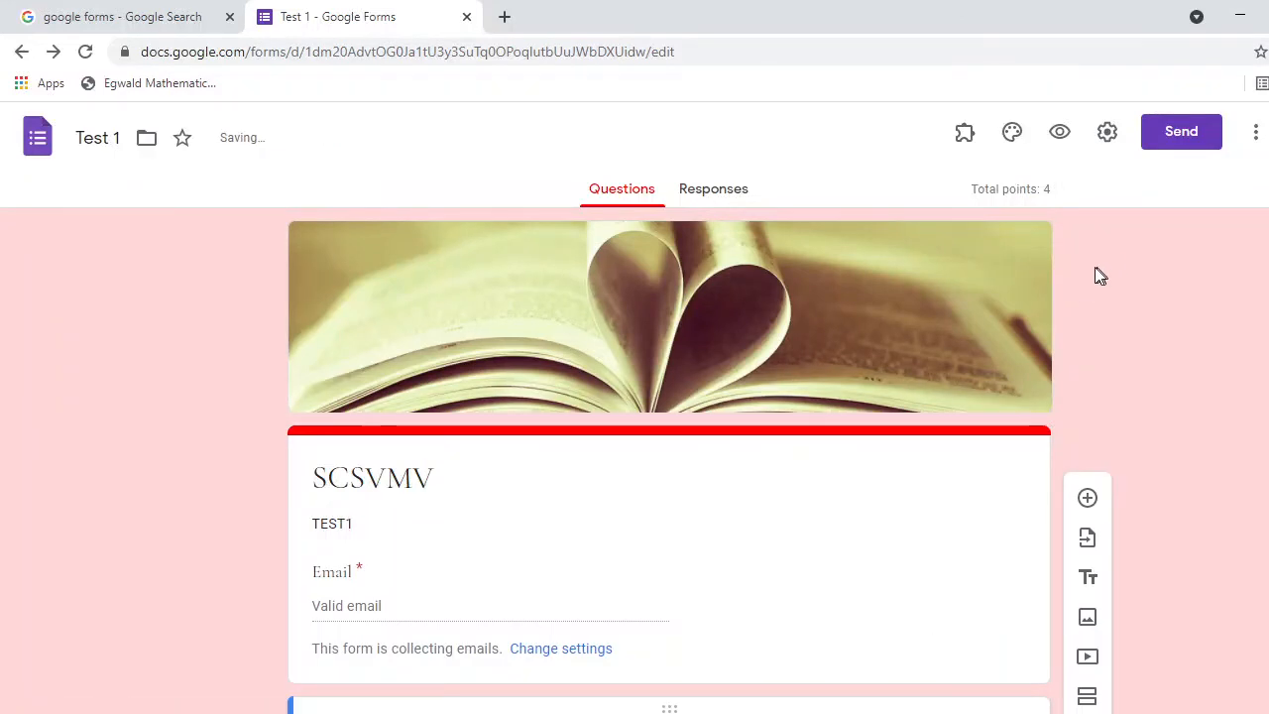
Copy the quiz's respondent link from the Send dialog's Link tab, then close the dialog.
{"action": "left_click", "coordinate": [1186, 134]}
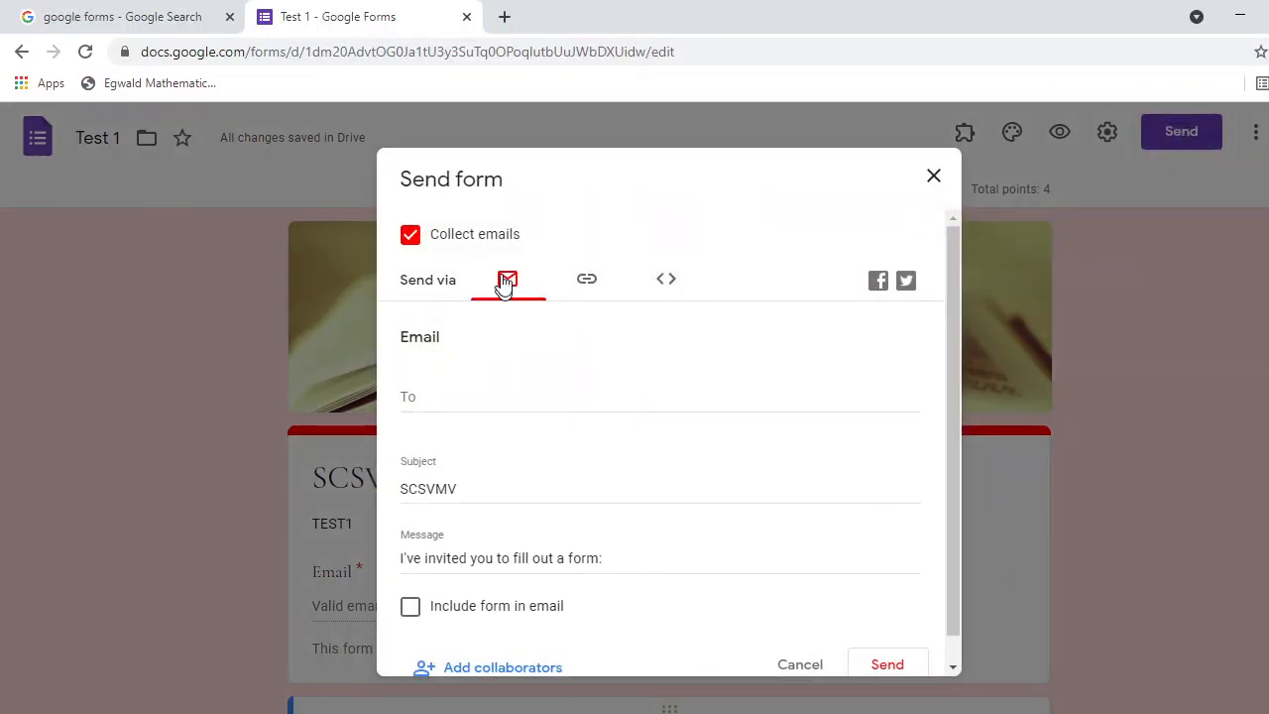
{"action": "left_click", "coordinate": [507, 295]}
{"action": "left_click", "coordinate": [430, 398]}
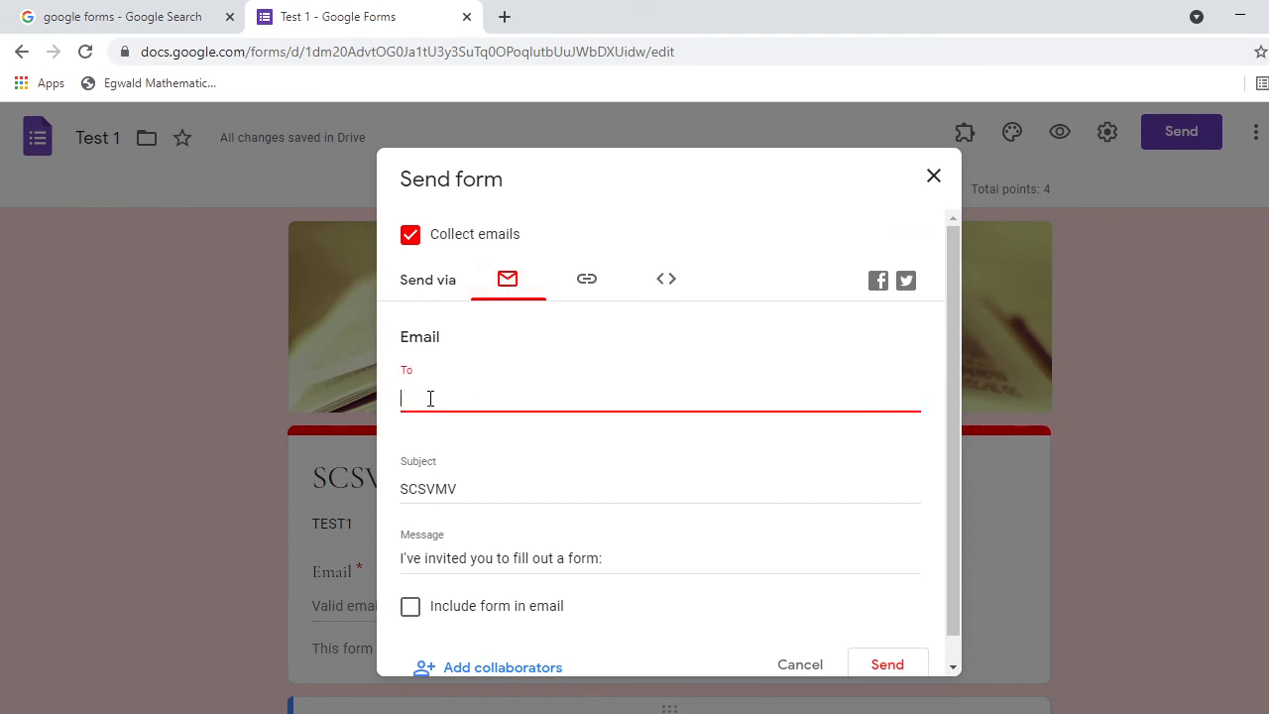
{"action": "left_click", "coordinate": [591, 283]}
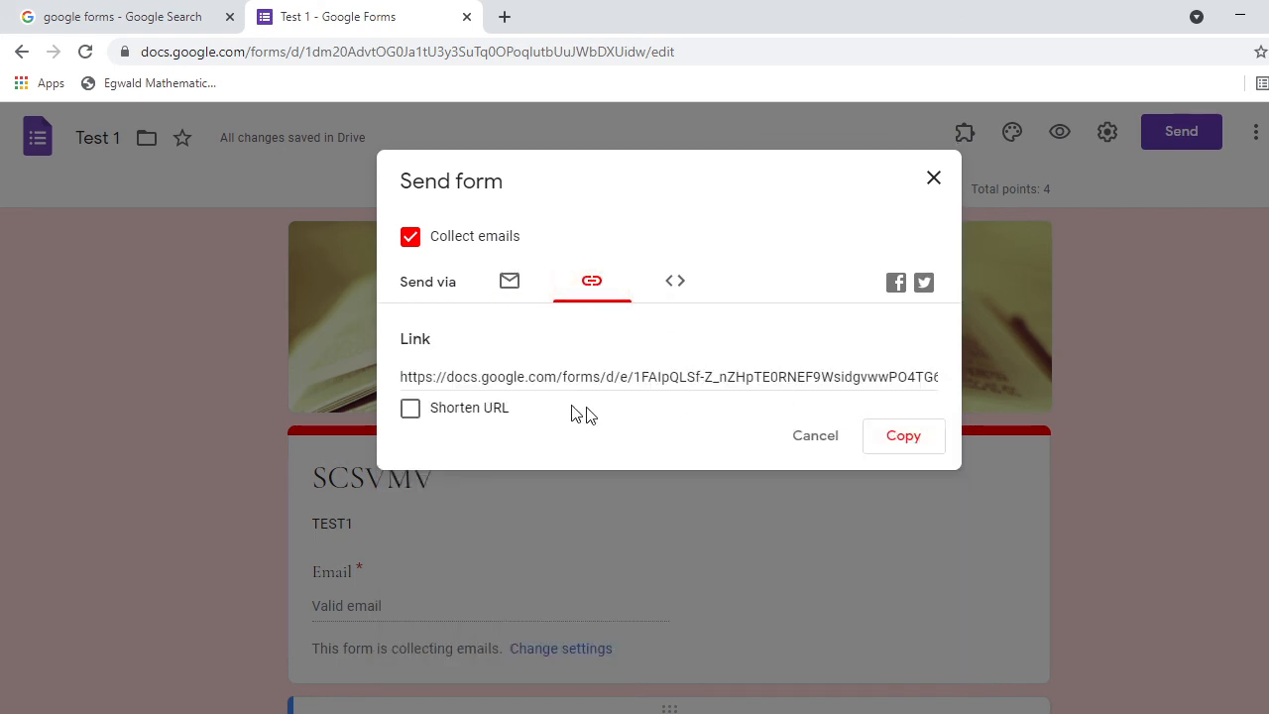
{"action": "left_click", "coordinate": [914, 437]}
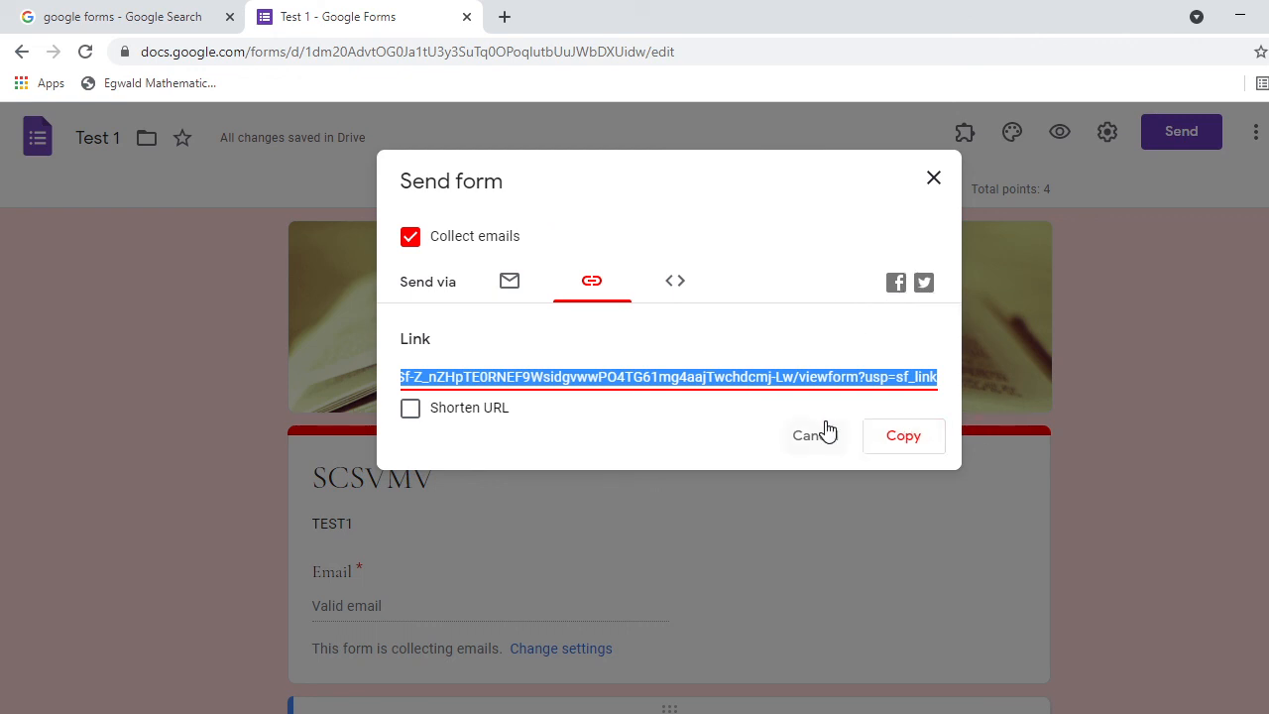
{"action": "left_click", "coordinate": [933, 178]}
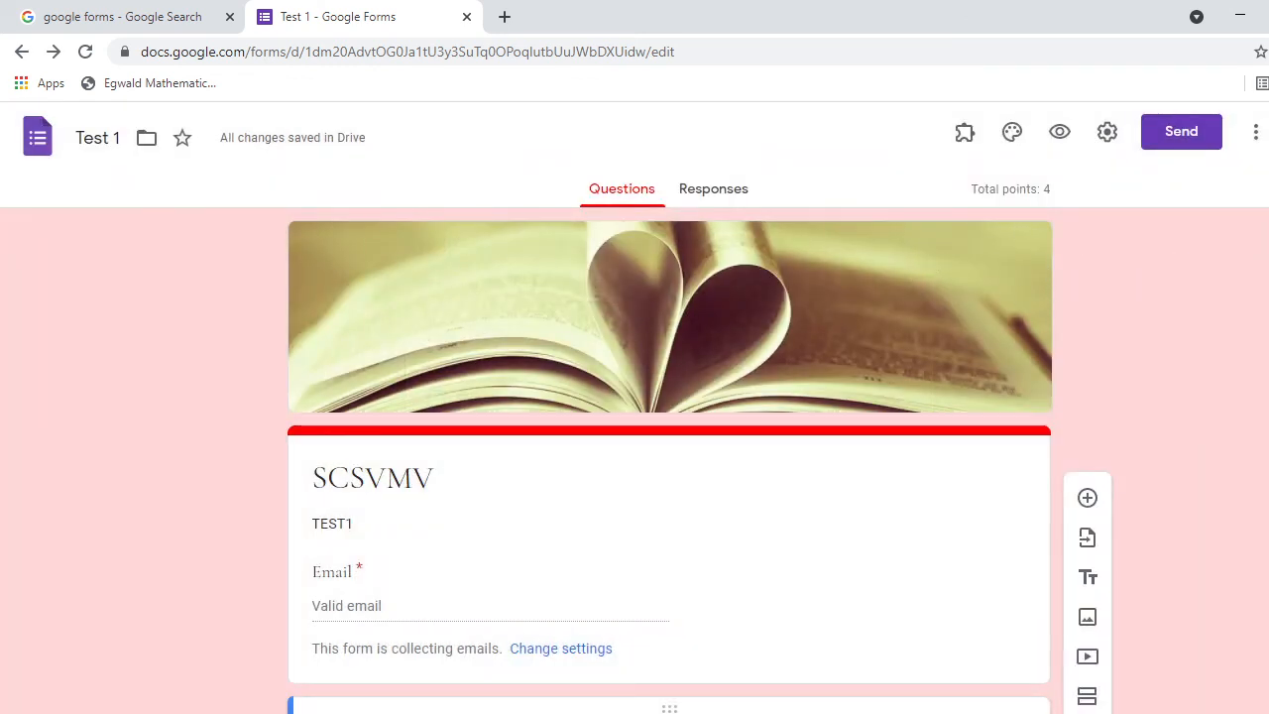
Review the finished quiz questions, then bring the OBS window to the front with Alt+Tab.
{"action": "scroll", "coordinate": [1142, 283], "scroll_direction": "down", "scroll_amount": 2}
{"action": "scroll", "coordinate": [669, 407], "scroll_direction": "down", "scroll_amount": 8}
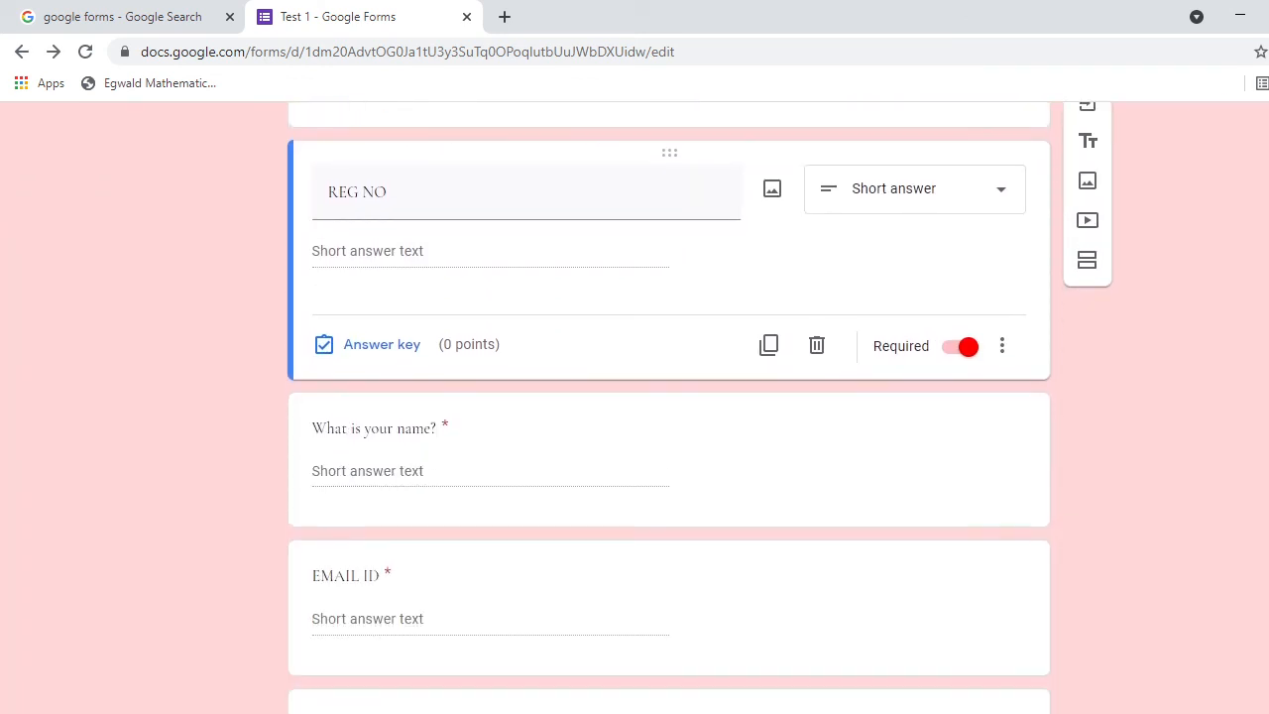
{"action": "scroll", "coordinate": [669, 406], "scroll_direction": "up", "scroll_amount": 9}
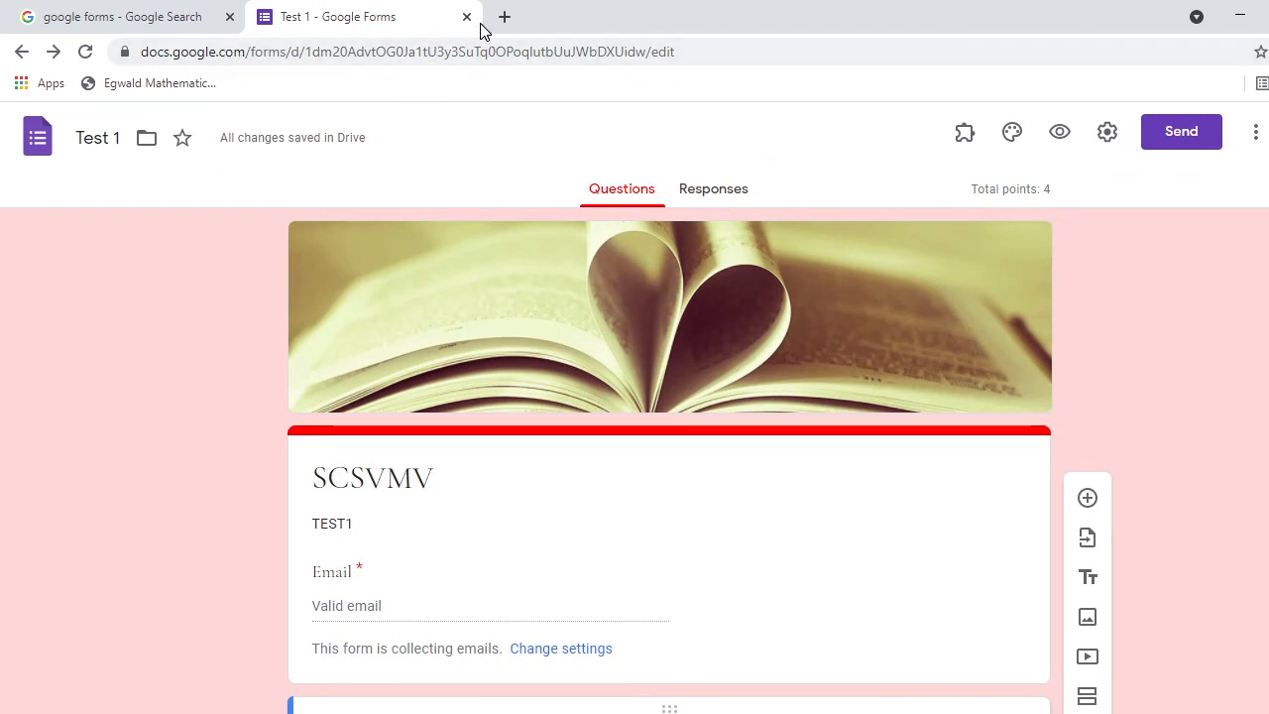
{"action": "key", "text": "alt+Tab"}
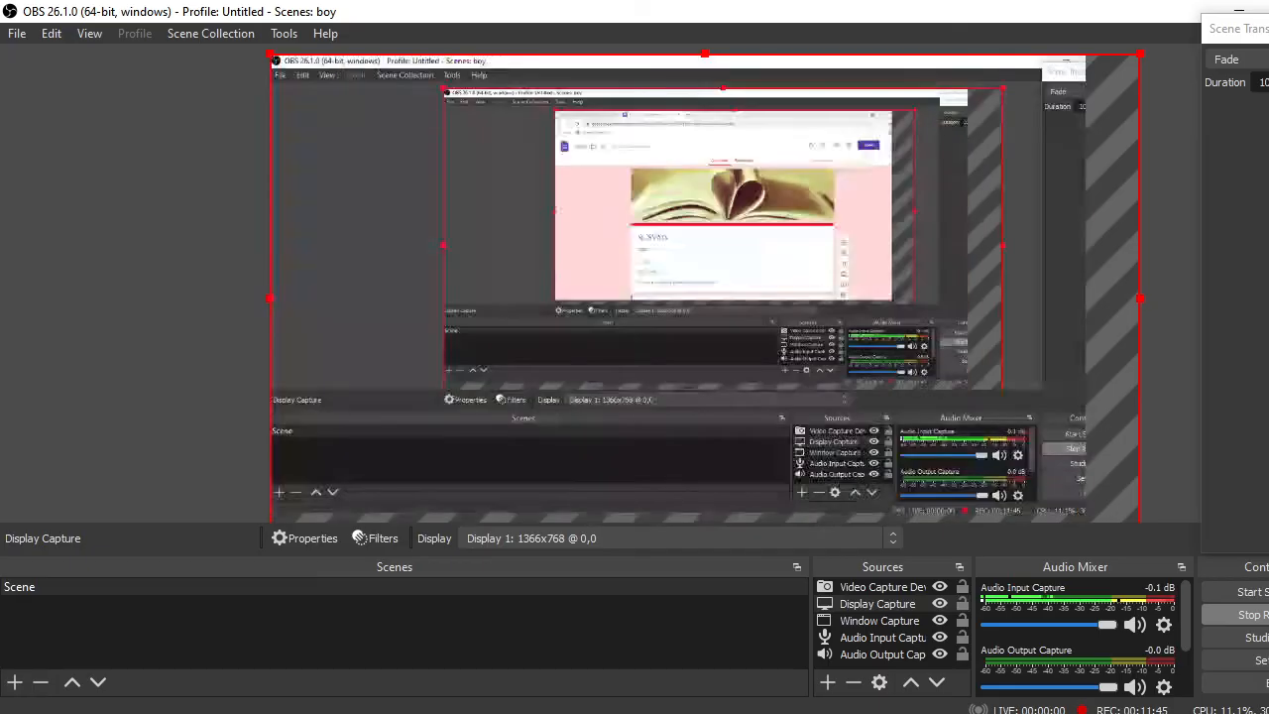